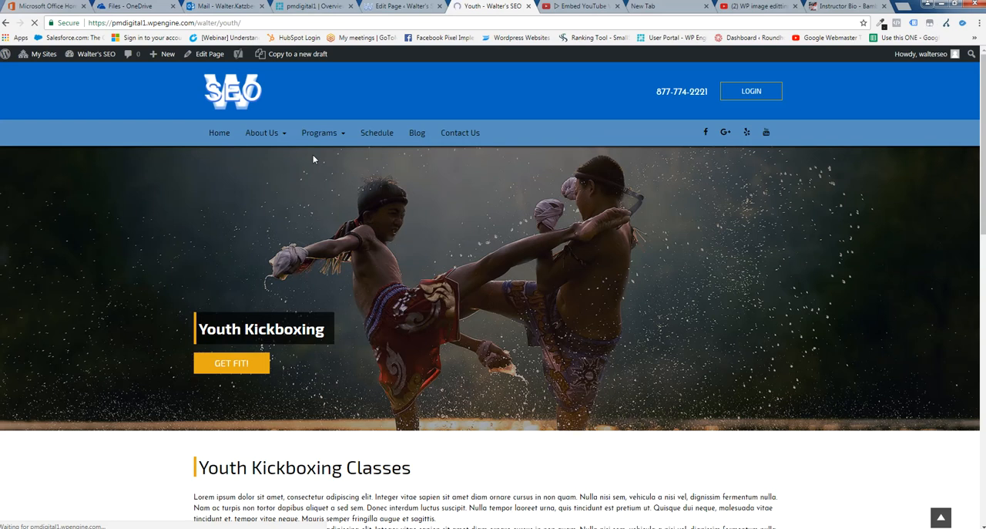
# Examine the Youth page's header banner and follow its GET FIT! link to the free kickboxing class form
pyautogui.scroll(-1, 818, 347)
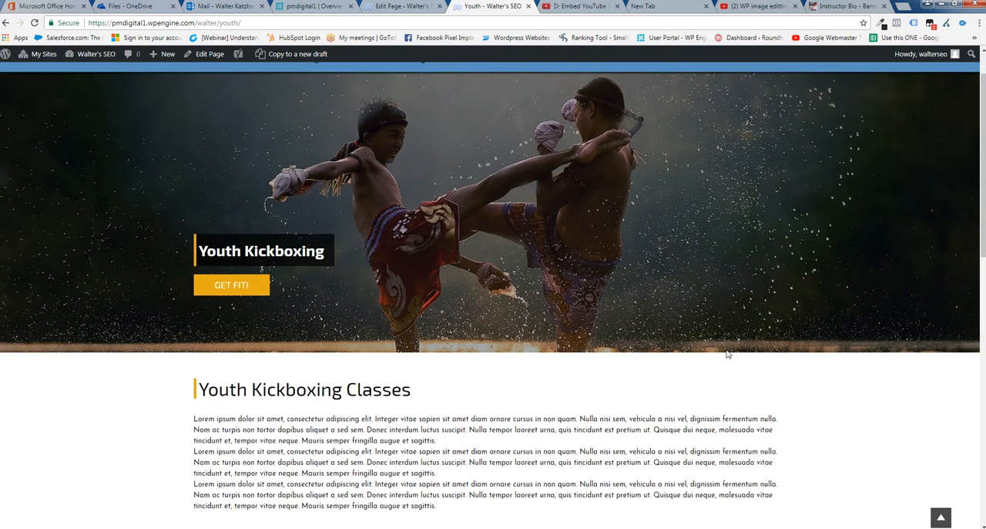
pyautogui.scroll(1, 726, 353)
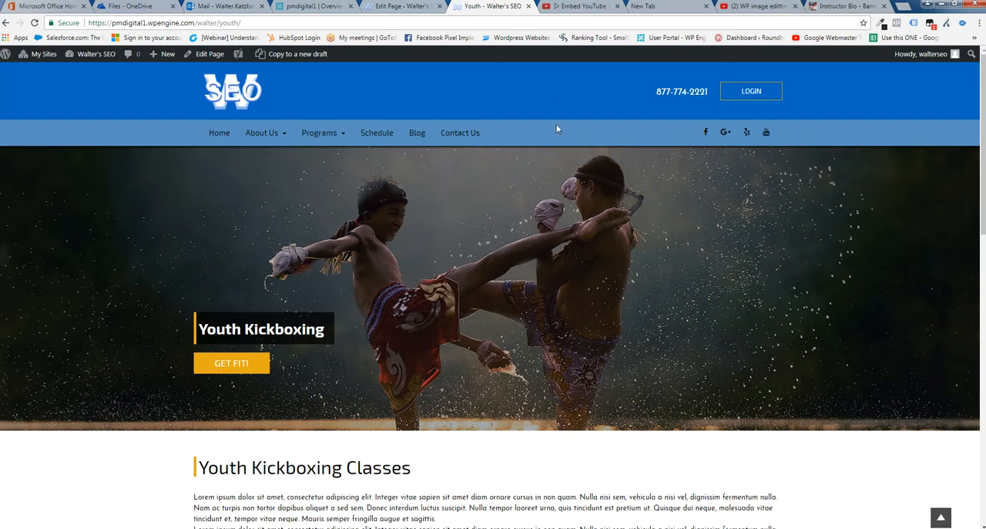
pyautogui.scroll(-1, 730, 242)
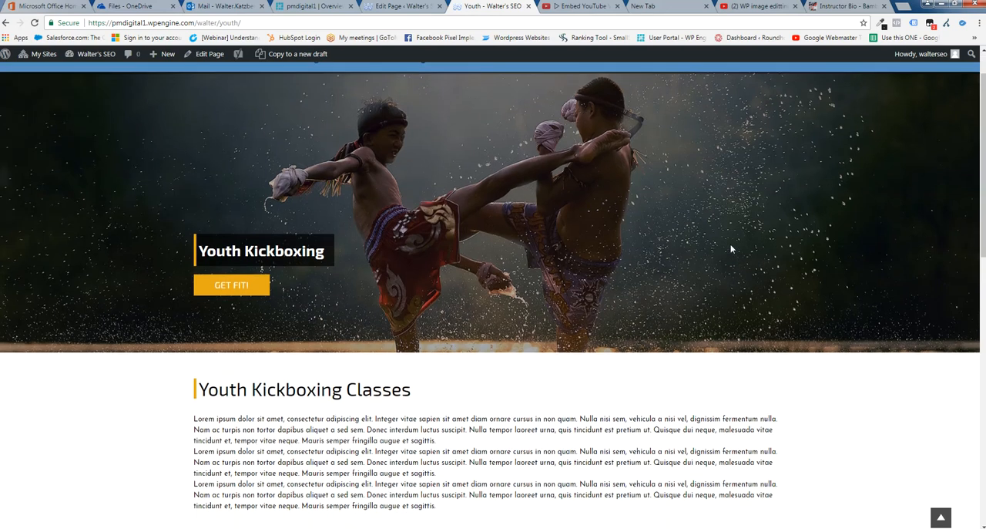
pyautogui.moveTo(321, 251); pyautogui.dragTo(206, 258)
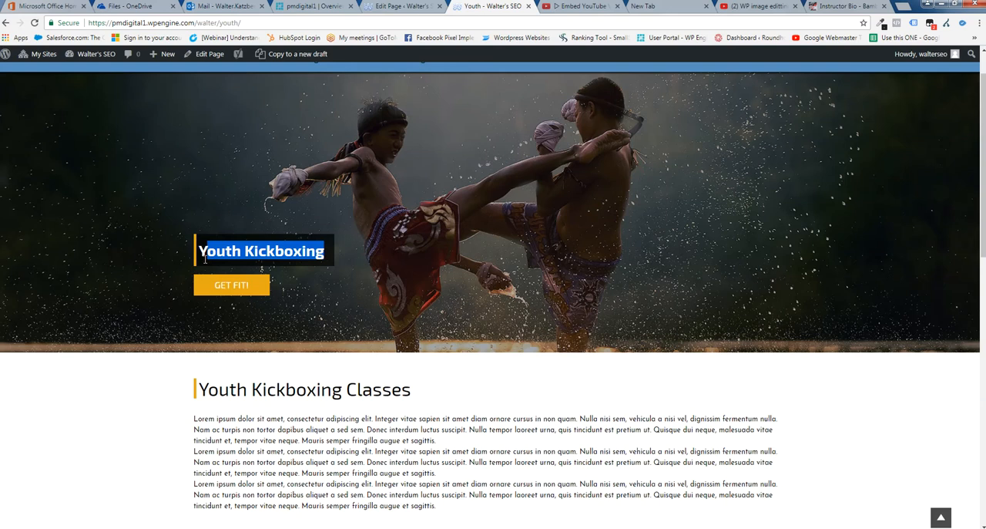
pyautogui.click(235, 288)
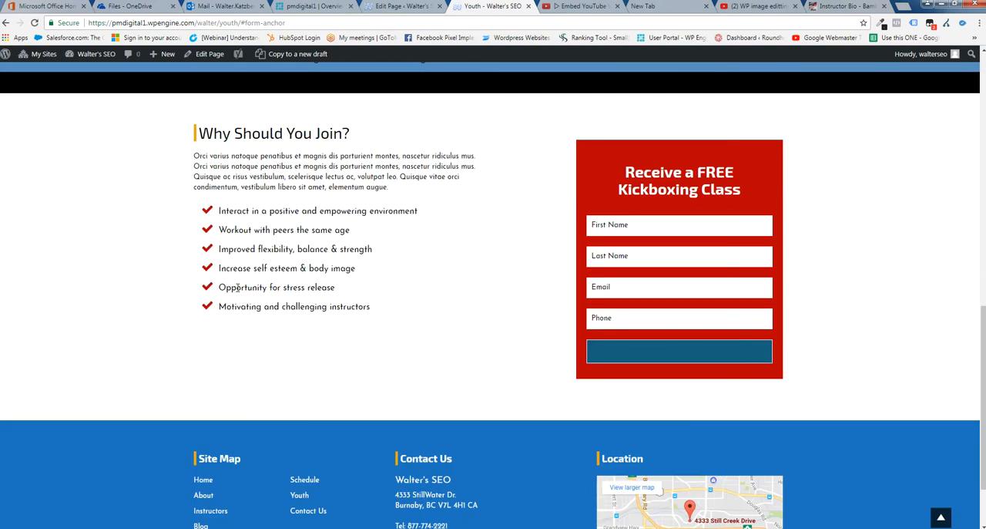
pyautogui.moveTo(749, 191); pyautogui.dragTo(606, 172)
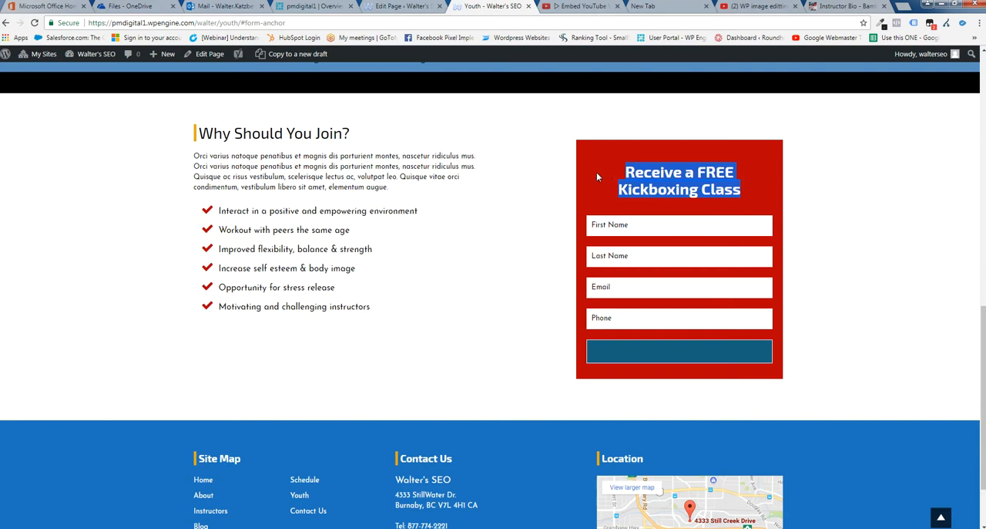
pyautogui.click(476, 283)
# Review the live Youth page's header title, class description, benefits, Why Should You Join? section and sign-up form
pyautogui.scroll(9, 472, 282)
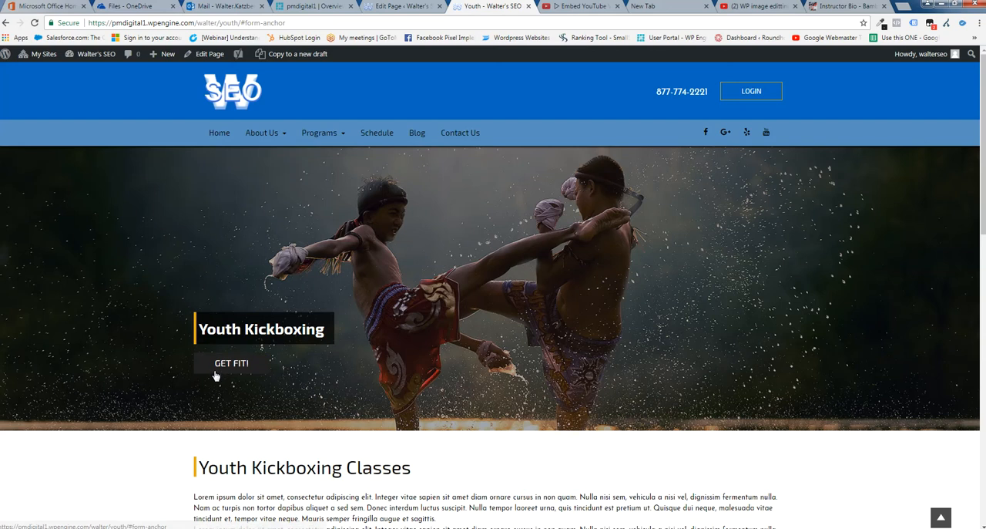
pyautogui.moveTo(327, 331); pyautogui.dragTo(181, 333)
pyautogui.scroll(-3, 443, 339)
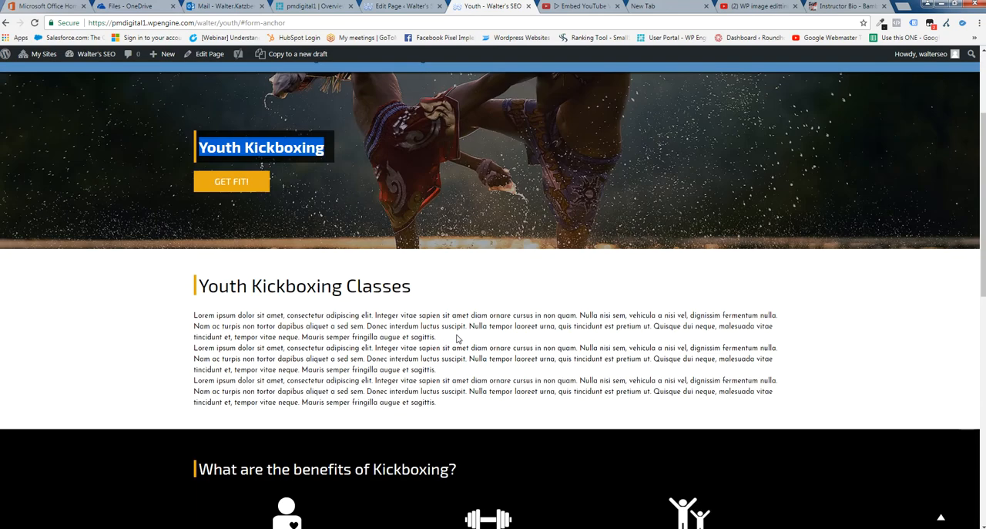
pyautogui.moveTo(449, 410); pyautogui.dragTo(195, 285)
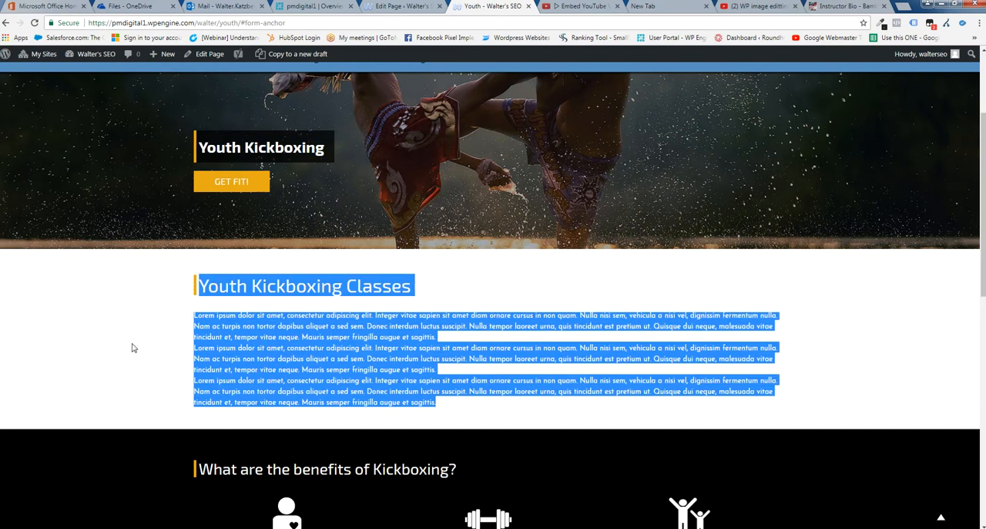
pyautogui.scroll(-4, 135, 347)
pyautogui.moveTo(478, 214); pyautogui.dragTo(120, 297)
pyautogui.scroll(-1, 84, 358)
pyautogui.scroll(-3, 84, 358)
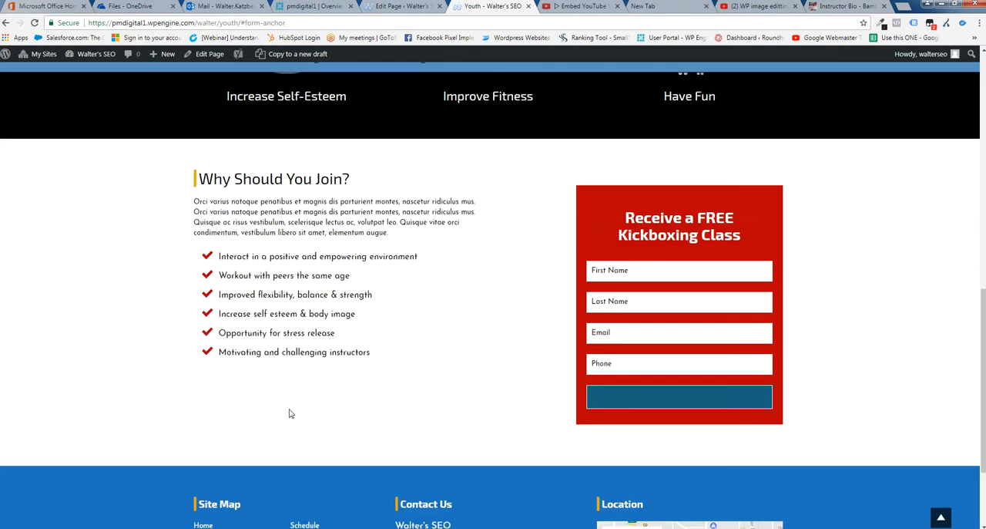
pyautogui.moveTo(465, 377); pyautogui.dragTo(198, 179)
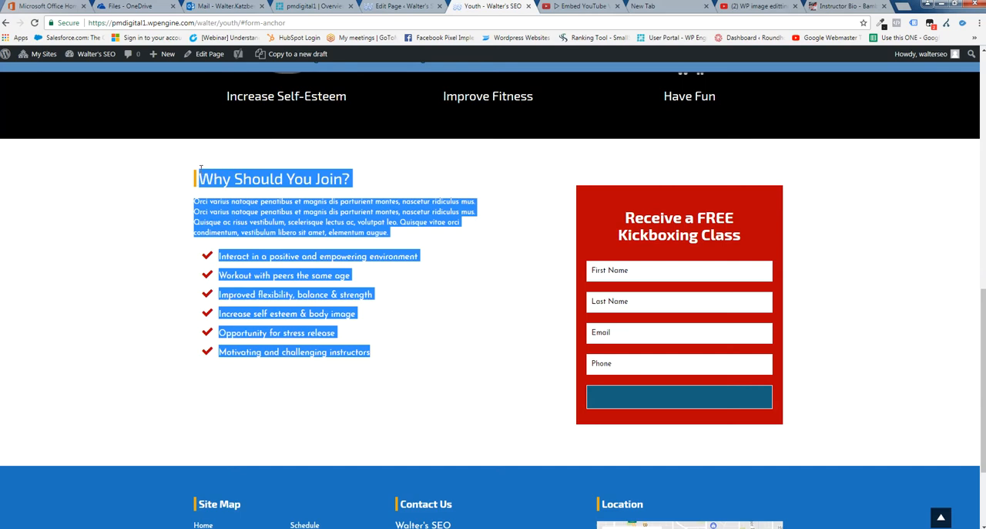
pyautogui.click(690, 236)
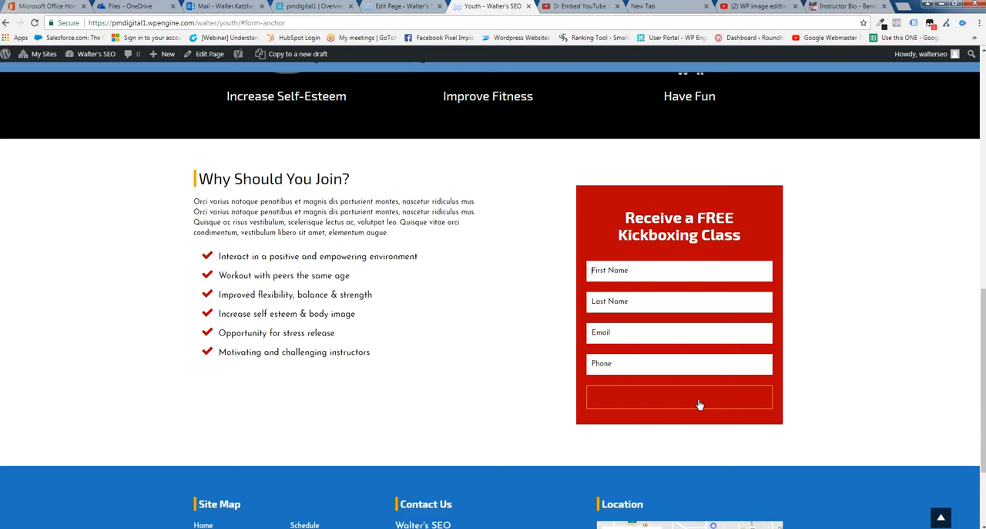
pyautogui.click(639, 271)
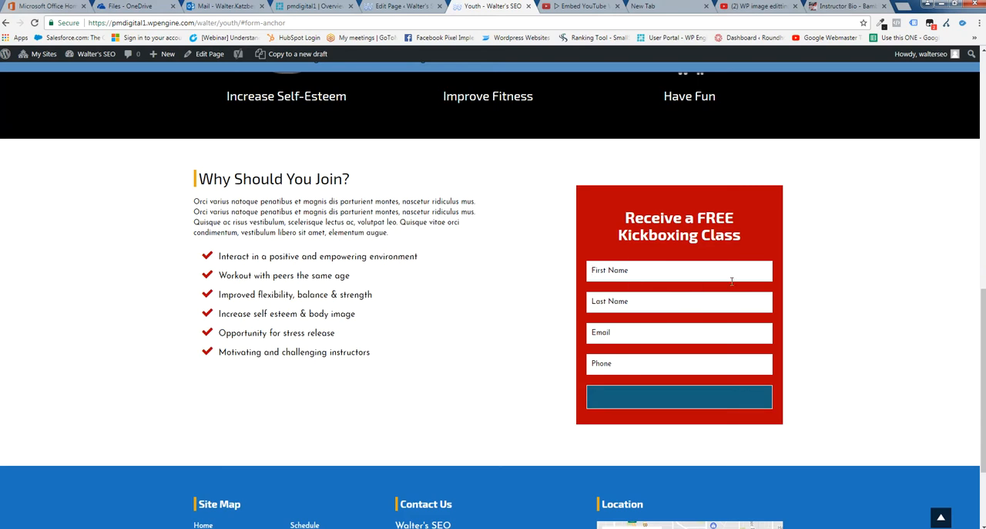
pyautogui.scroll(10, 864, 318)
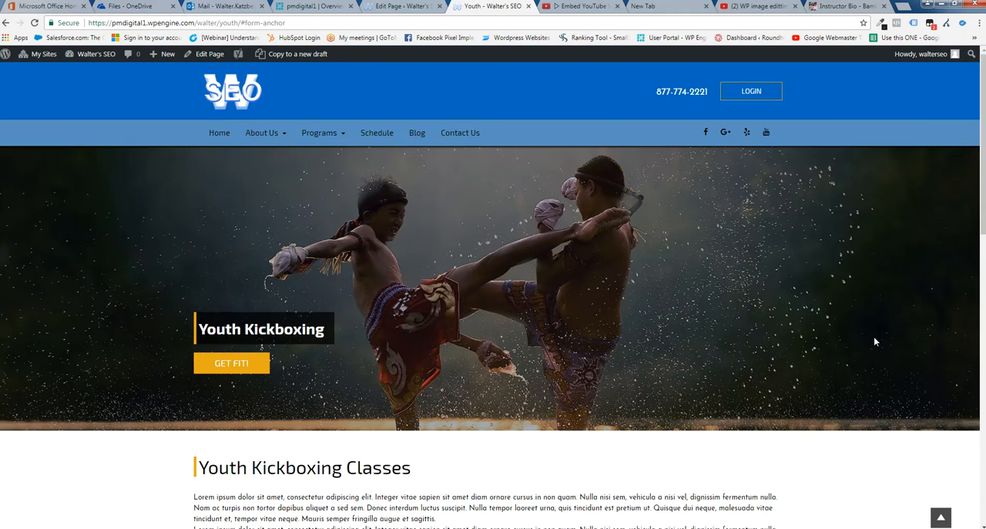
# Return to the WordPress admin and open the Youth page for editing from the list of all pages
pyautogui.click(407, 6)
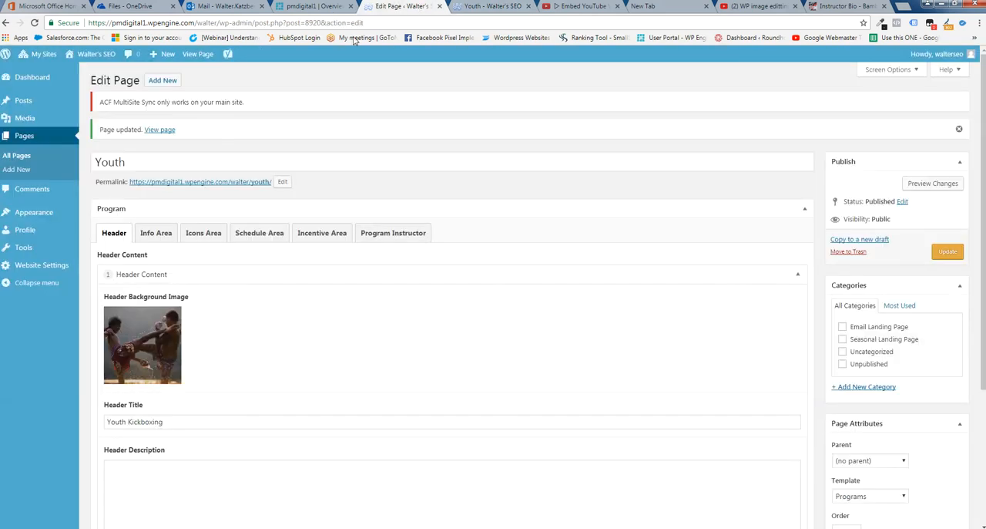
pyautogui.click(31, 79)
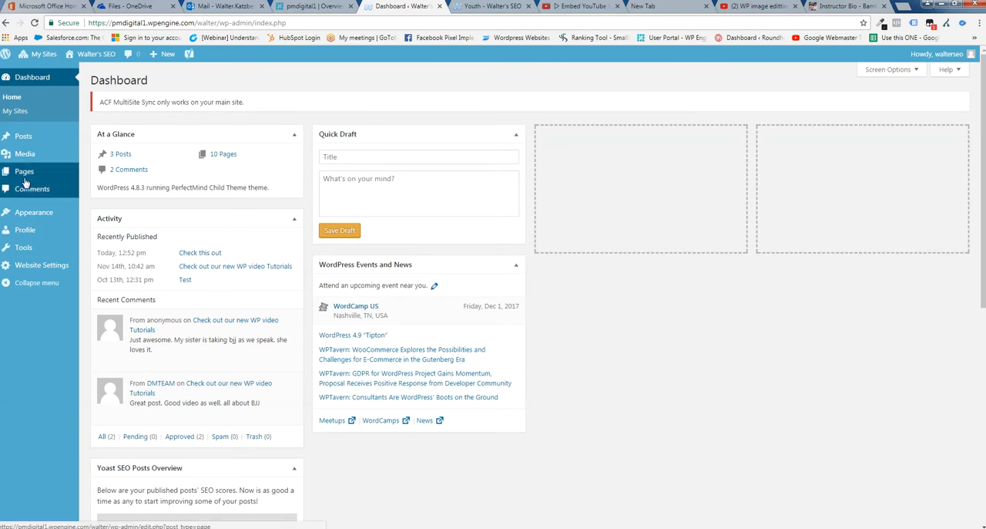
pyautogui.click(101, 175)
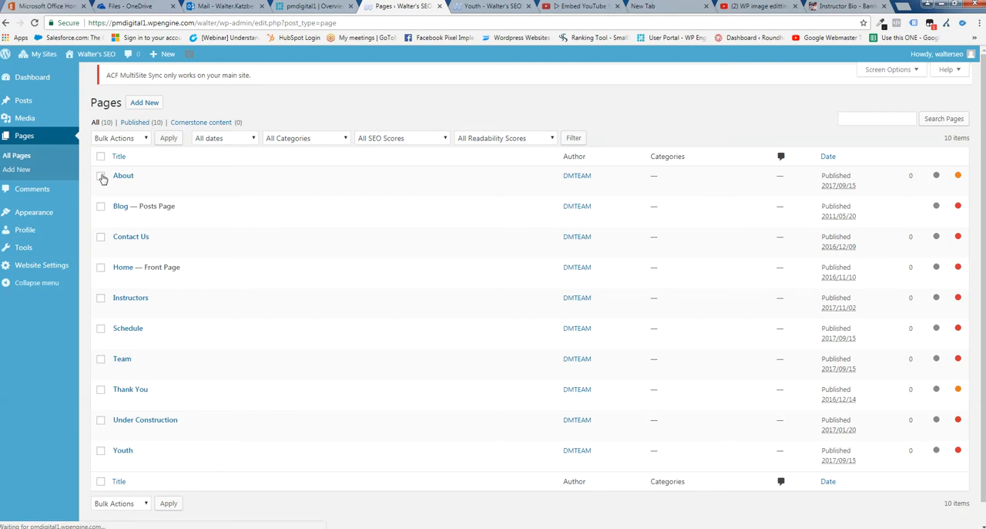
pyautogui.scroll(-1, 264, 269)
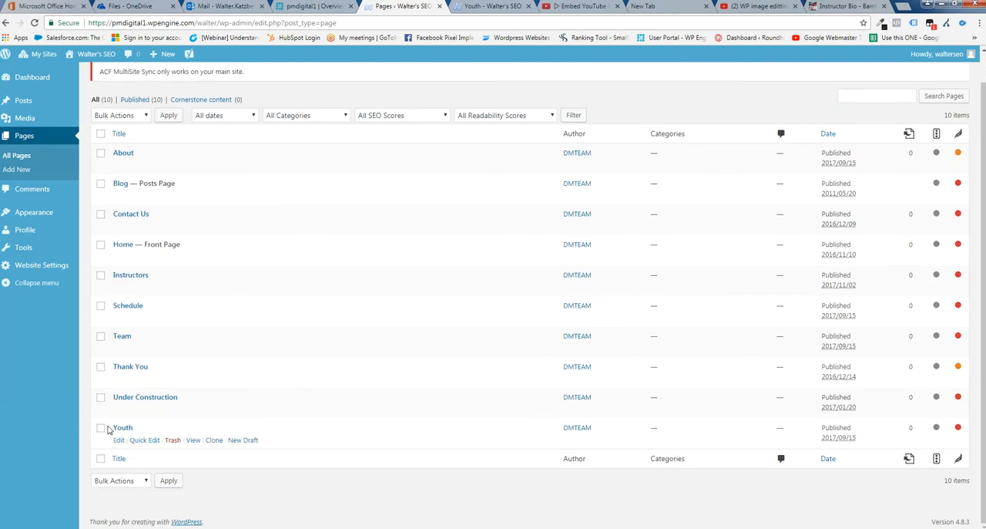
pyautogui.click(119, 441)
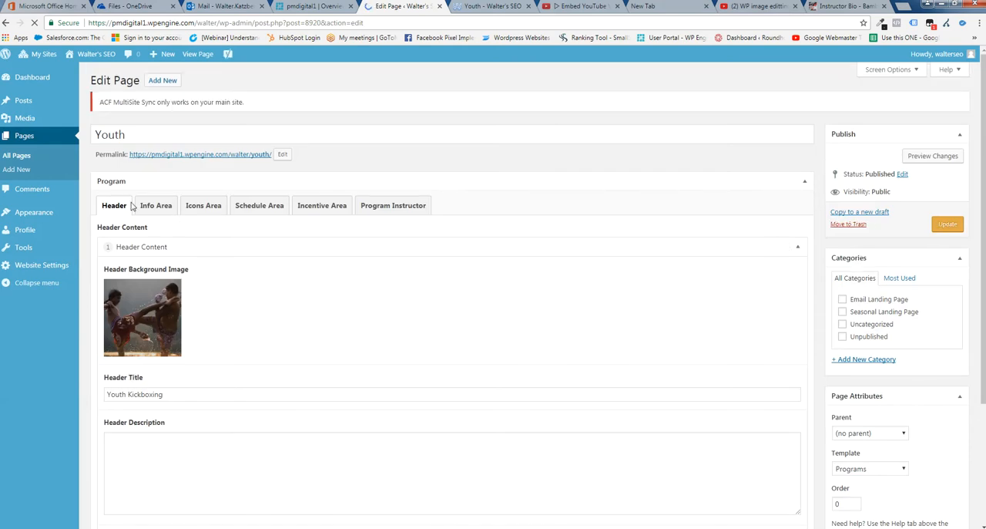
# Compare the Youth page's header content settings with the banner on the live page
pyautogui.moveTo(145, 319)
pyautogui.click(481, 6)
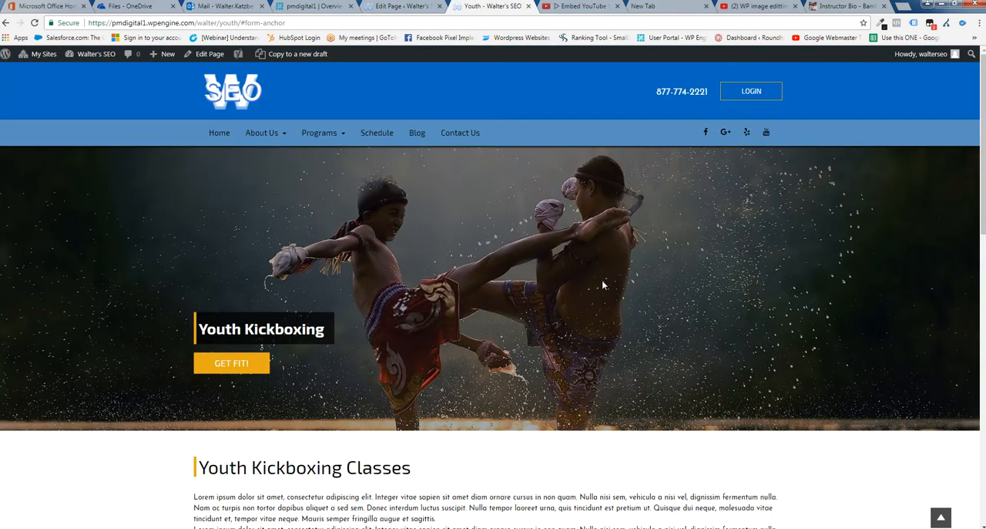
pyautogui.click(410, 7)
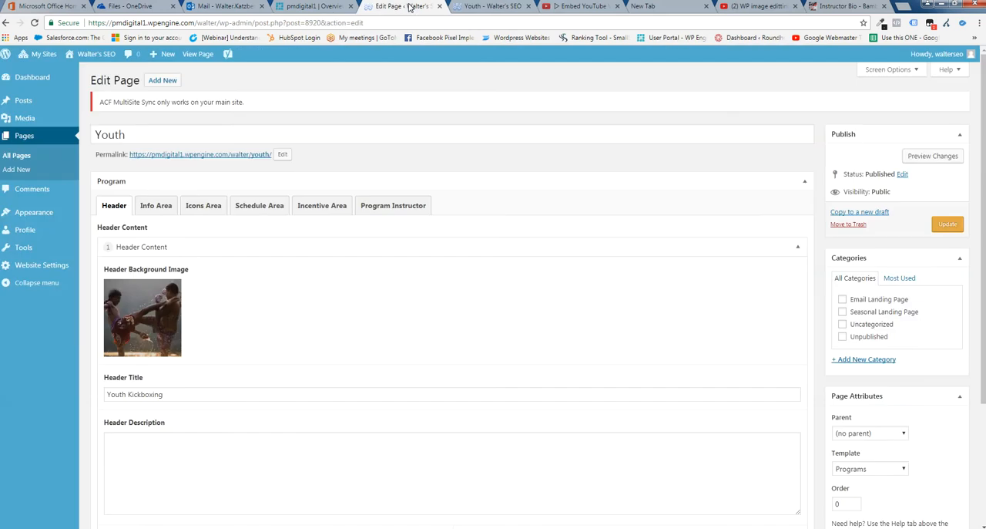
# Show the Info Area title and description fields and compare them with the Youth Kickboxing Classes section on the live page
pyautogui.click(155, 206)
pyautogui.moveTo(608, 319); pyautogui.dragTo(457, 318)
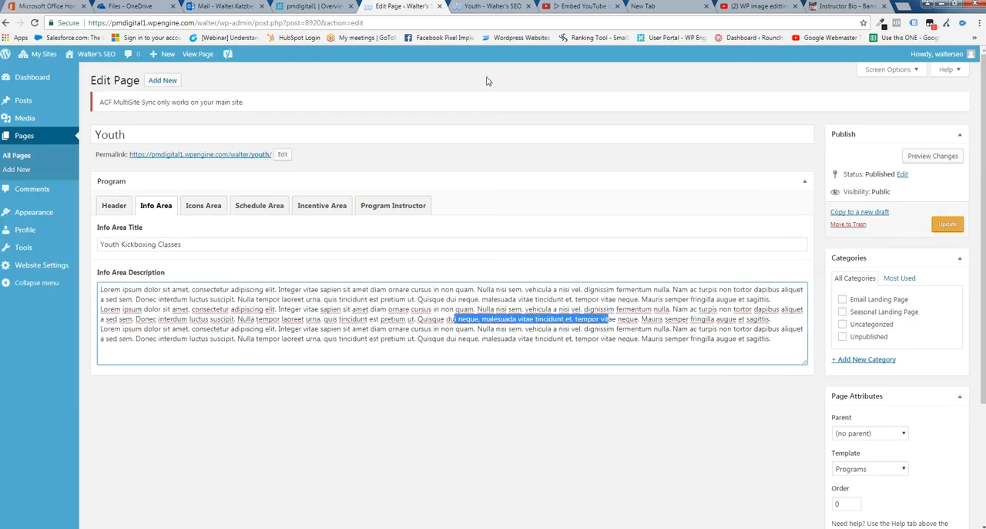
pyautogui.click(484, 7)
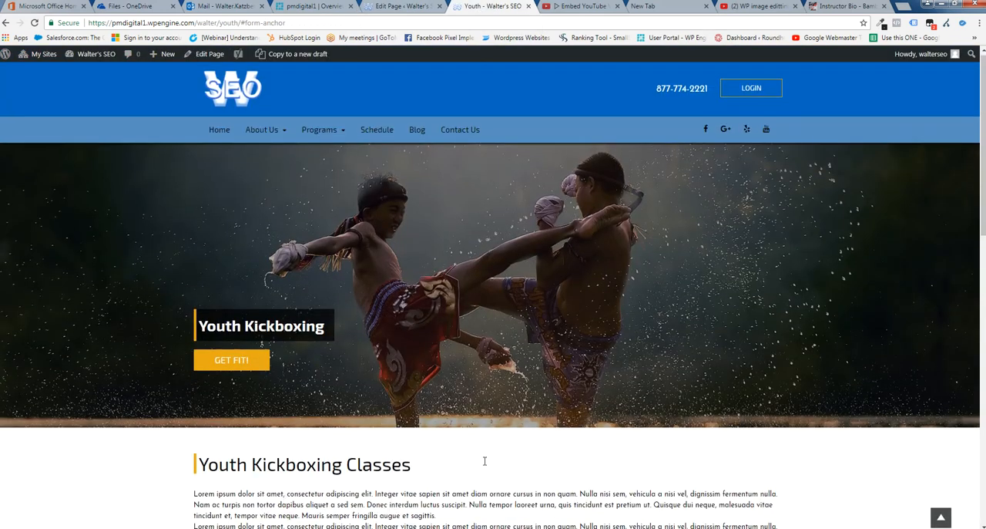
pyautogui.scroll(-3, 485, 463)
pyautogui.moveTo(449, 352); pyautogui.dragTo(219, 235)
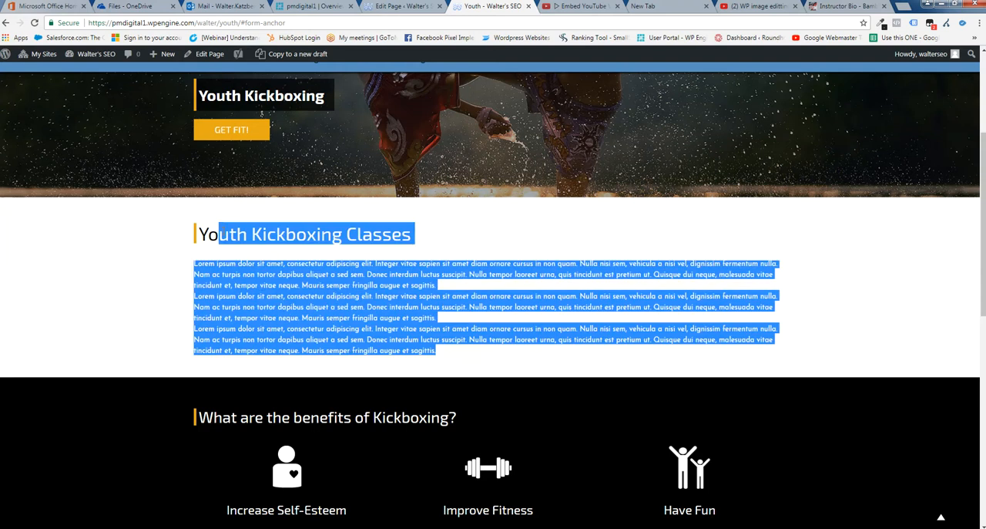
# Match the live page's kickboxing benefits section to the Icons Area settings, highlighting the Icons Area title
pyautogui.scroll(-2, 393, 367)
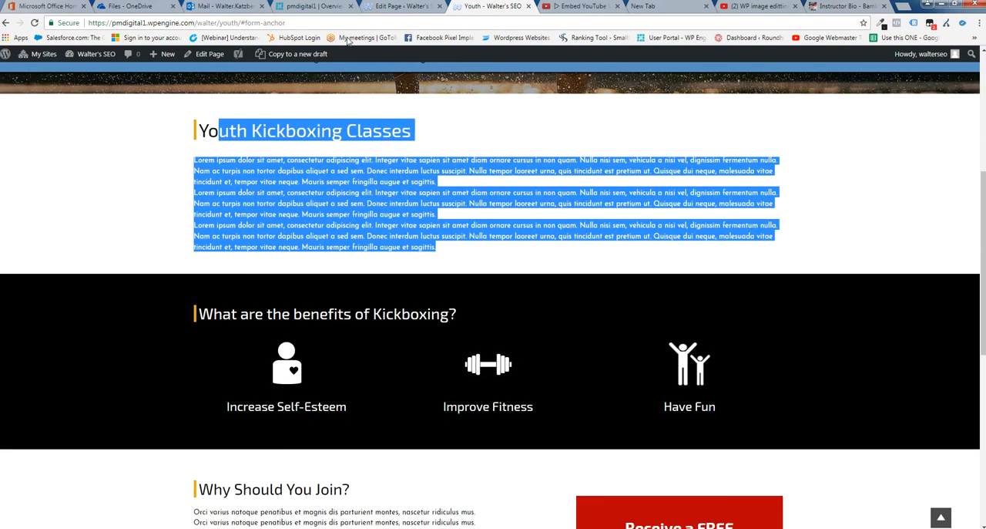
pyautogui.click(401, 6)
pyautogui.click(212, 212)
pyautogui.moveTo(219, 245); pyautogui.dragTo(86, 248)
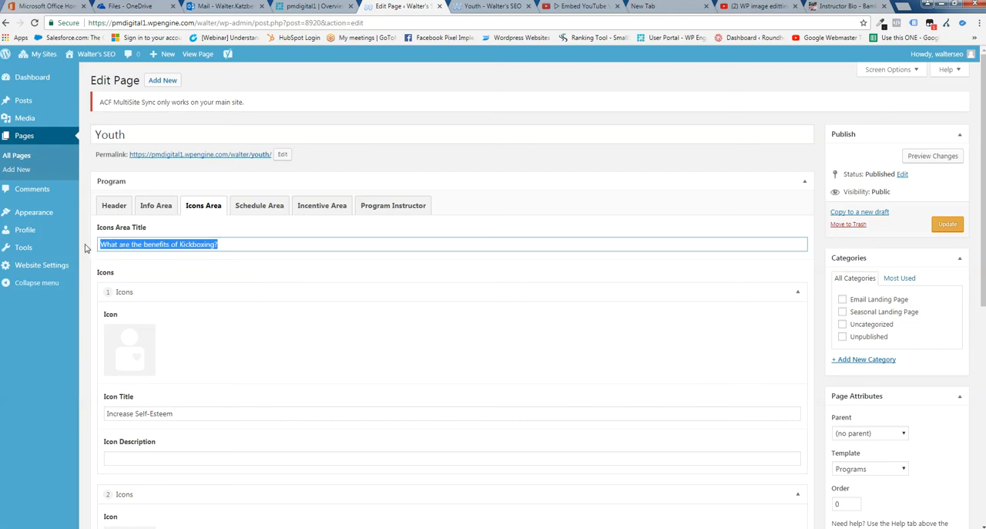
# Match the live page's Why Should You Join? section to the Incentive Area settings in the page editor
pyautogui.click(477, 9)
pyautogui.scroll(-3, 541, 293)
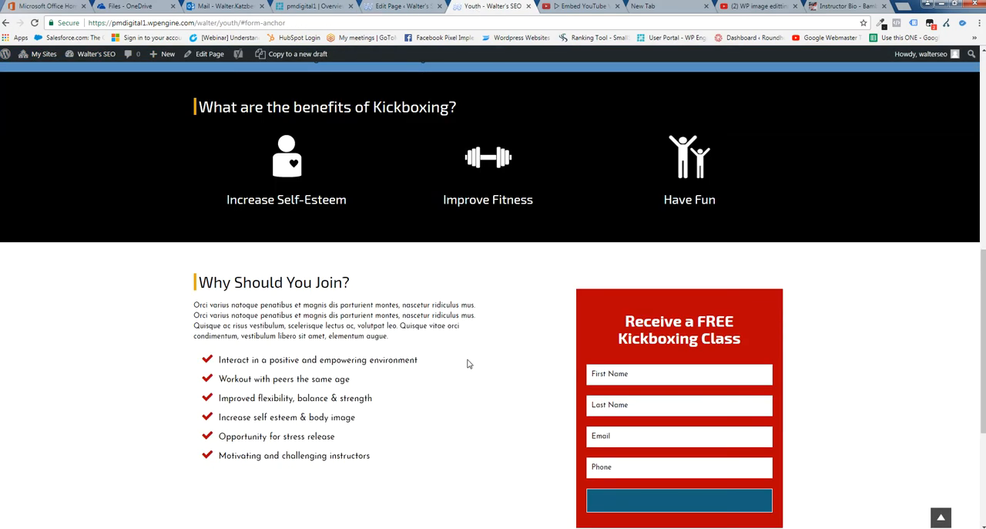
pyautogui.moveTo(373, 305); pyautogui.dragTo(202, 282)
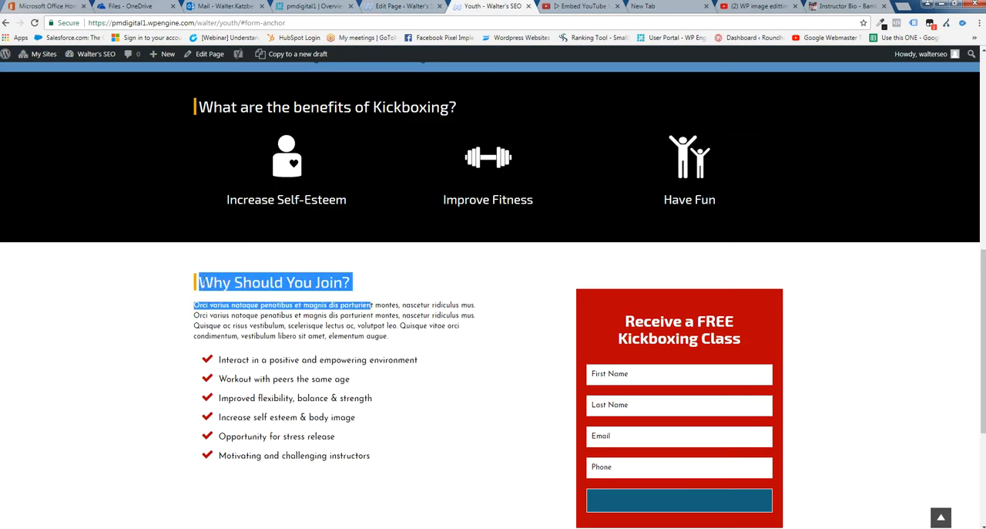
pyautogui.click(364, 282)
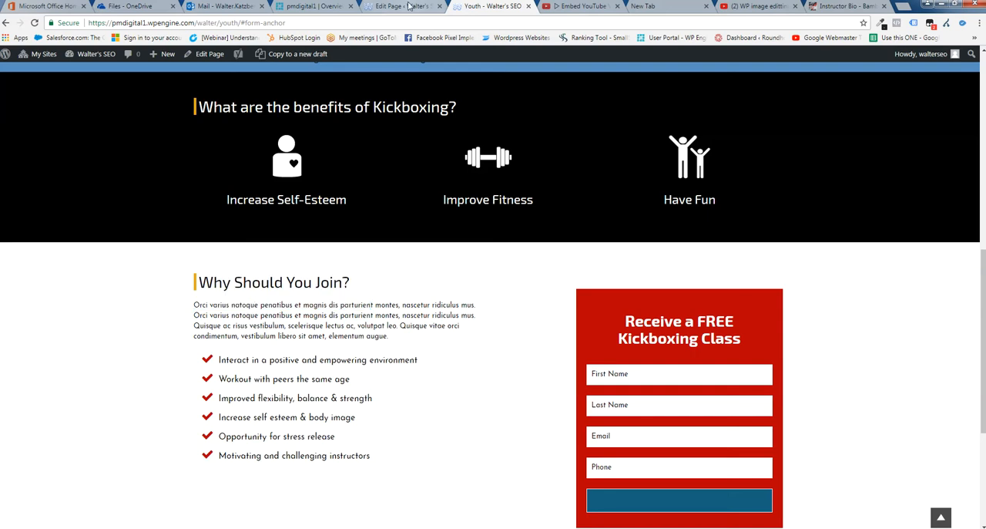
pyautogui.click(406, 6)
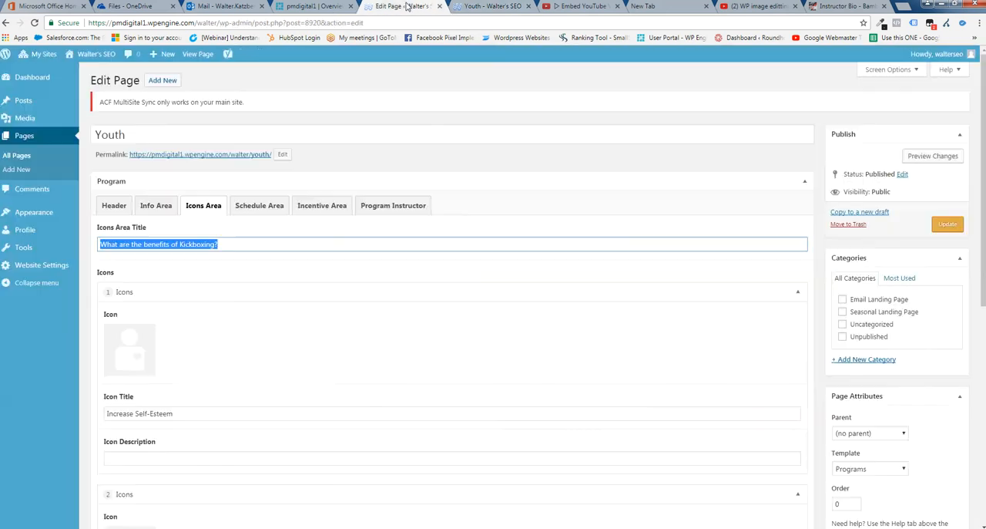
pyautogui.click(314, 212)
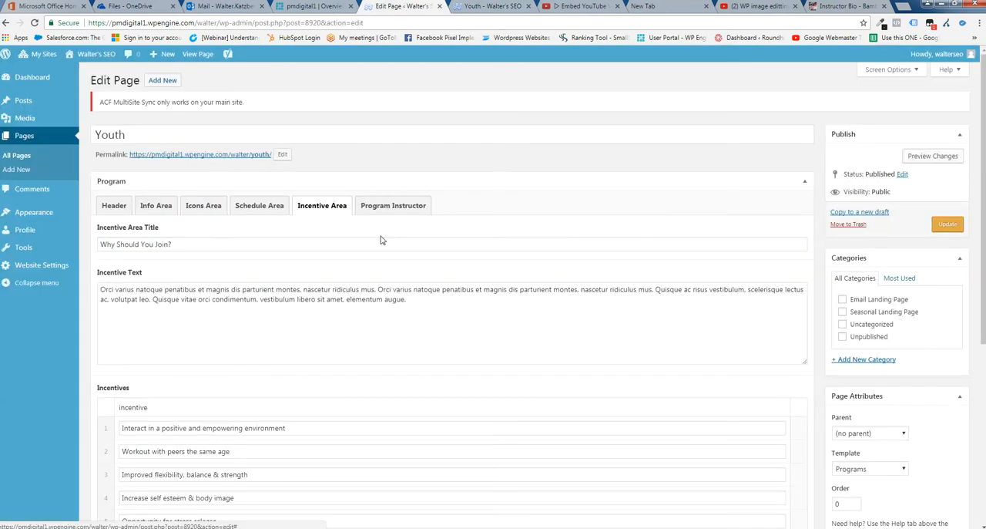
# Check the live page once more, and view the Schedule Area and Program Instructor settings in the page editor
pyautogui.click(493, 6)
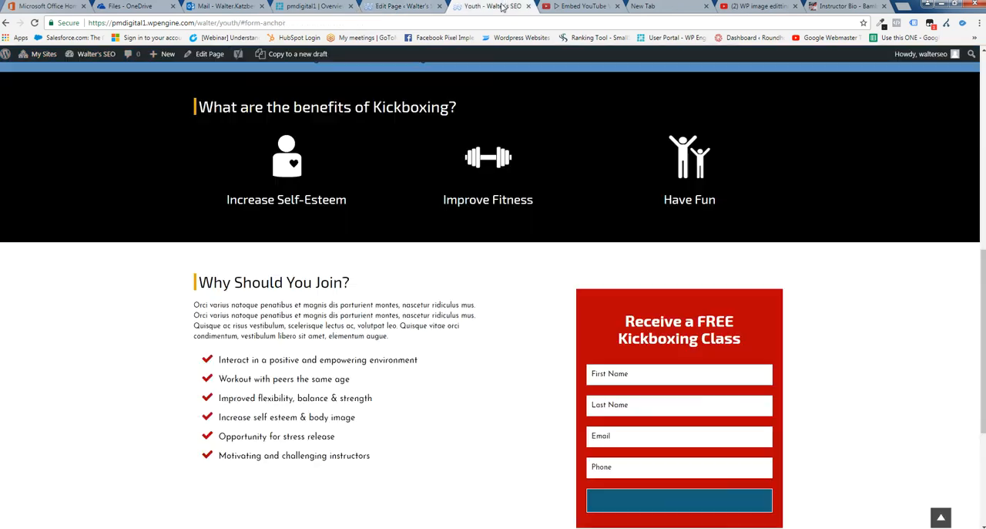
pyautogui.click(411, 7)
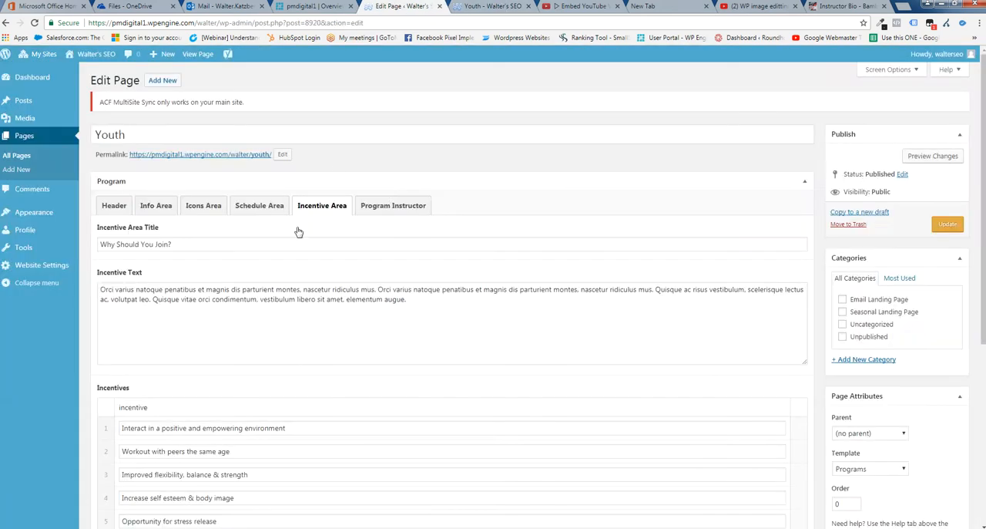
pyautogui.click(248, 210)
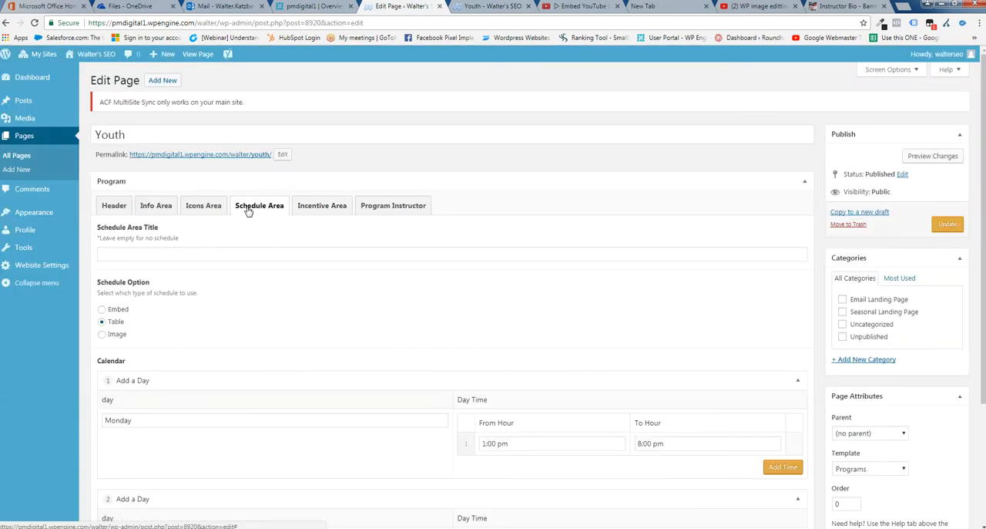
pyautogui.click(394, 208)
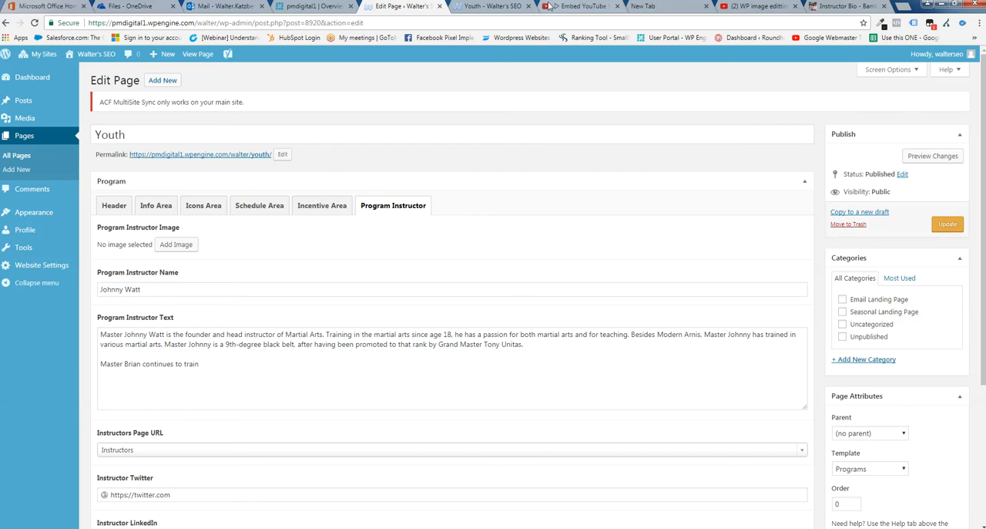
# Check the live Youth page for an instructor section, and highlight the Program Instructor Text in the page editor
pyautogui.click(497, 6)
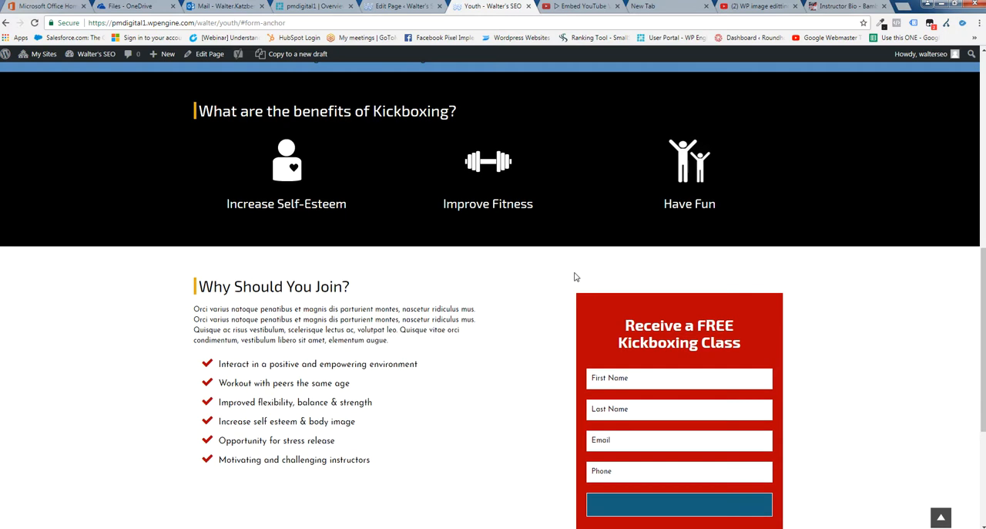
pyautogui.scroll(6, 575, 274)
pyautogui.scroll(-3, 863, 353)
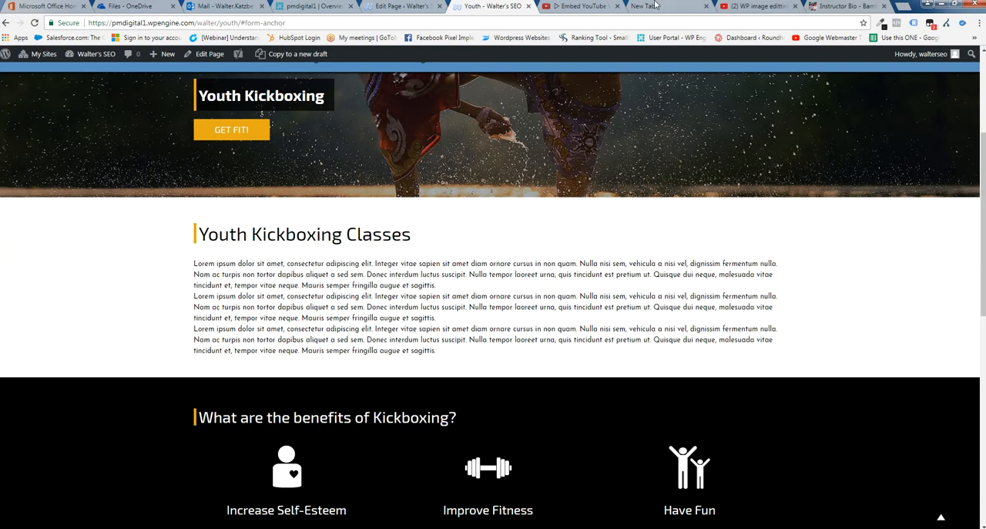
pyautogui.click(400, 7)
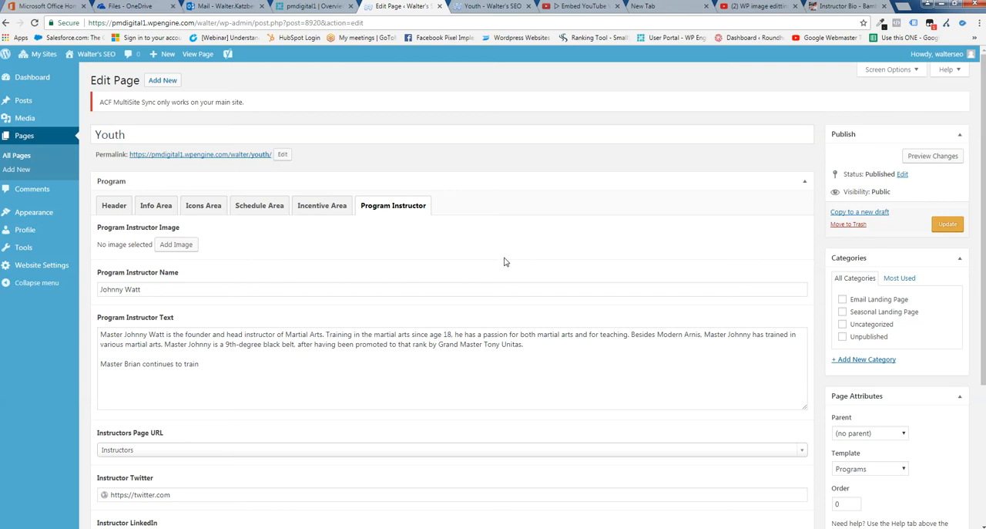
pyautogui.moveTo(232, 377); pyautogui.dragTo(96, 337)
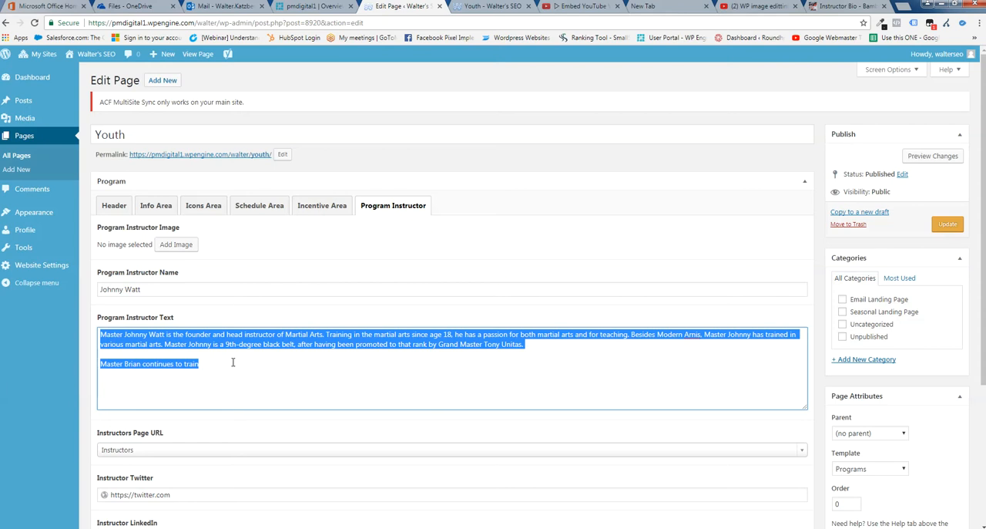
# Upload the BJJ button image from the Downloads folder to the media library through the Program Instructor Image setting
pyautogui.click(173, 244)
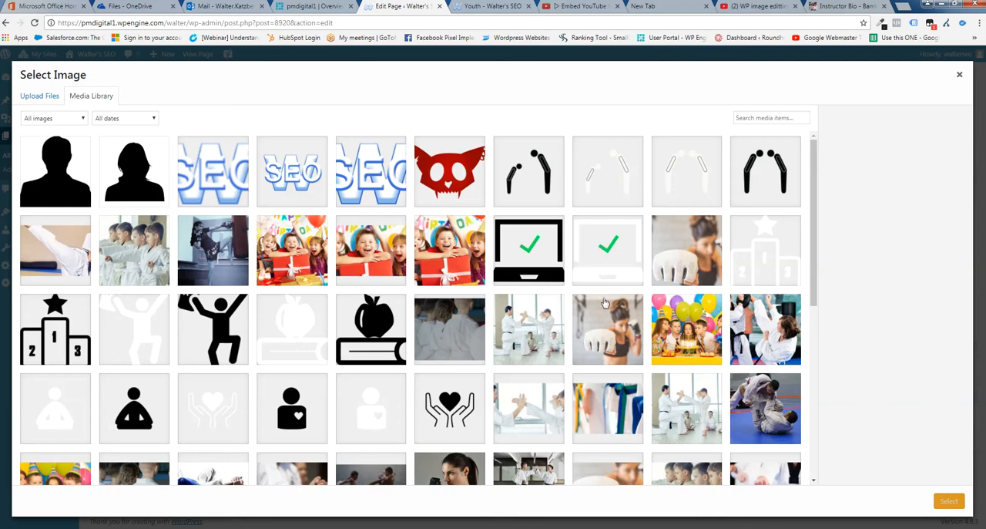
pyautogui.click(35, 100)
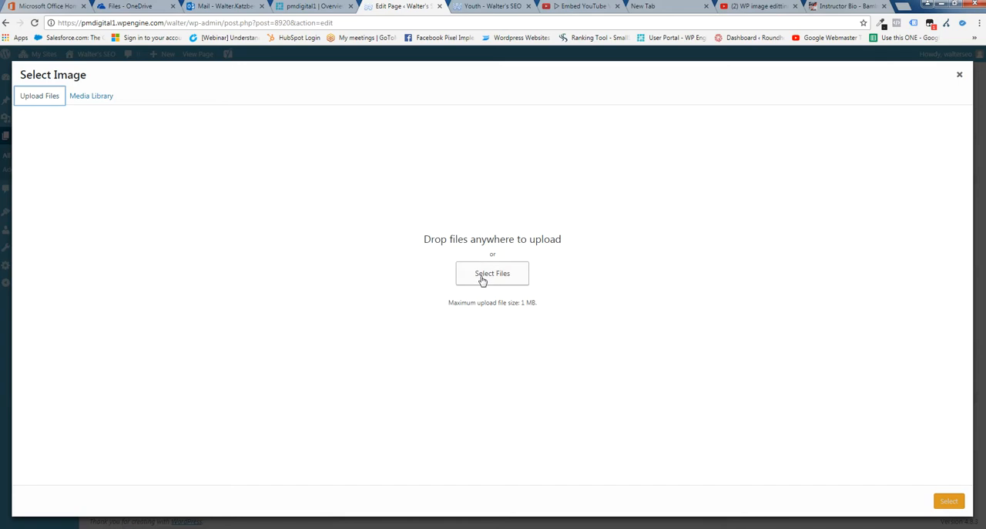
pyautogui.click(483, 280)
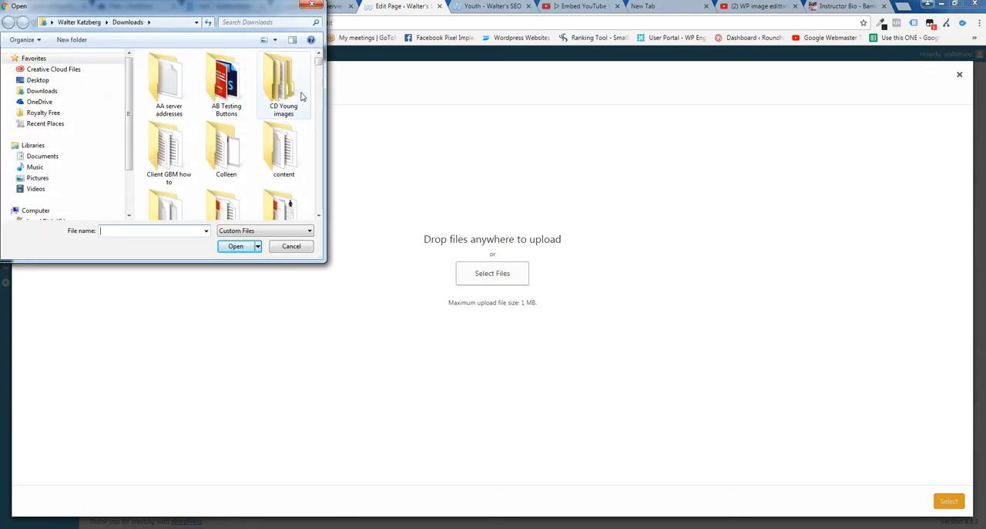
pyautogui.moveTo(319, 63); pyautogui.dragTo(316, 118)
pyautogui.click(216, 189)
pyautogui.moveTo(216, 189); pyautogui.dragTo(466, 280)
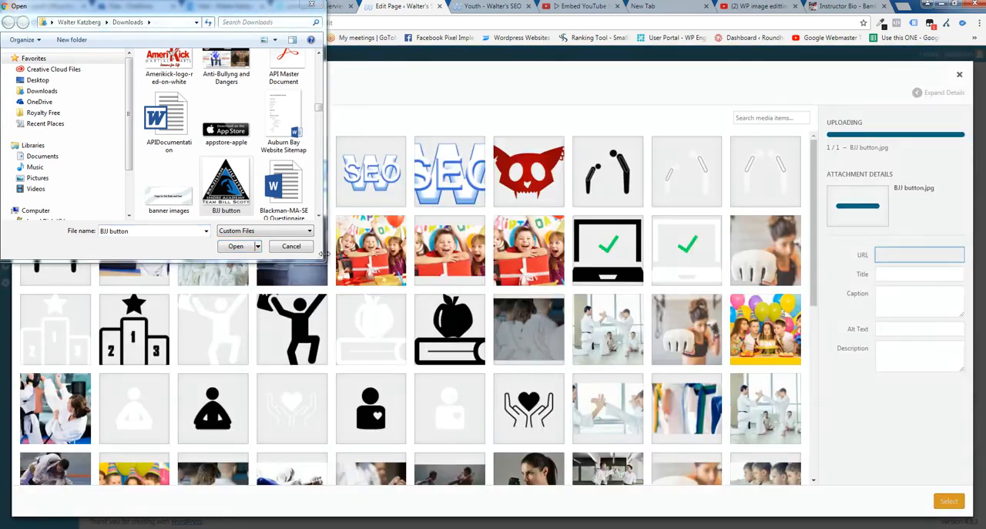
pyautogui.click(291, 246)
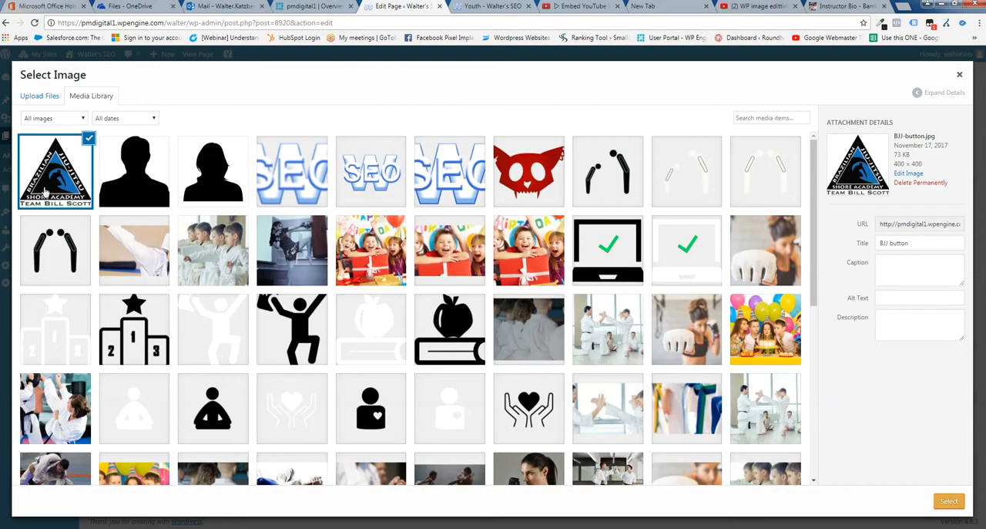
# Show the scaling and cropping options for silhouette-man.png, try a new width of 200, and close without saving
pyautogui.click(136, 192)
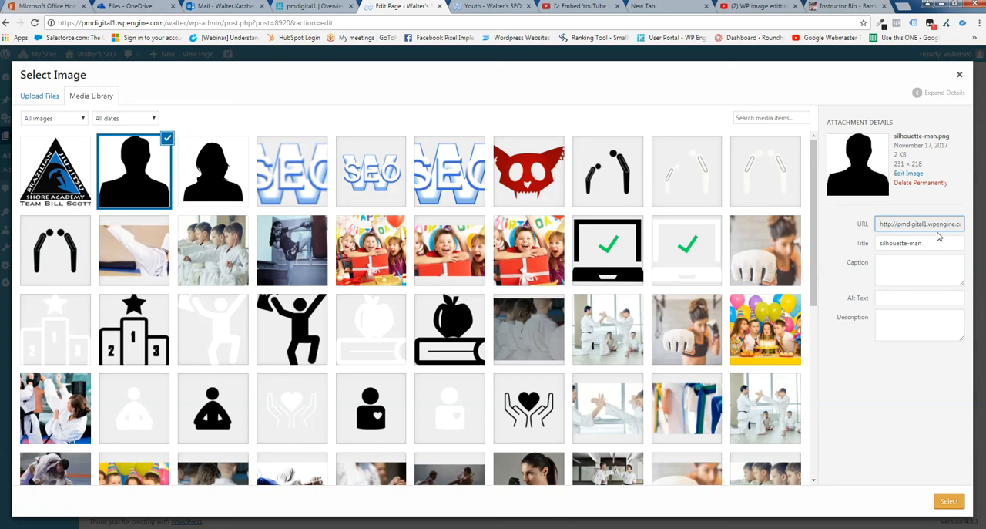
pyautogui.click(910, 174)
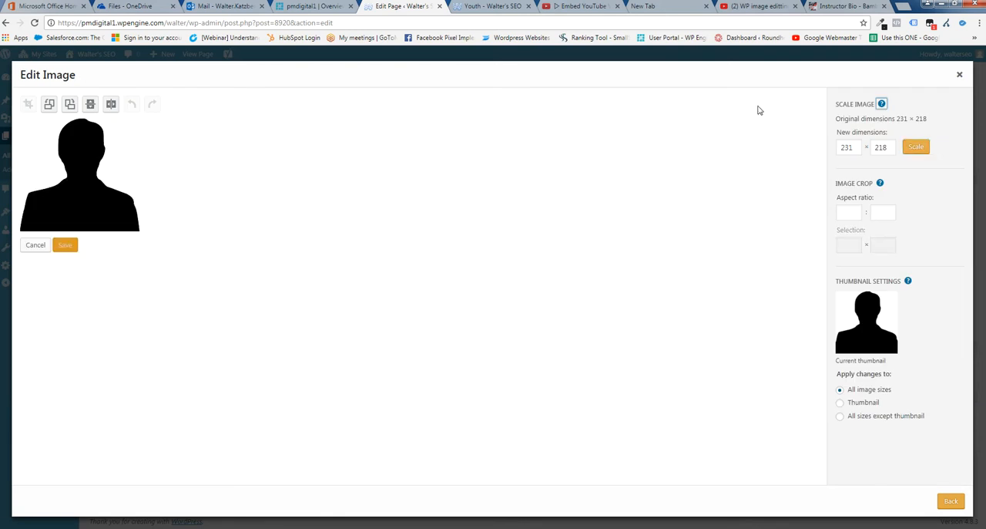
pyautogui.click(914, 149)
pyautogui.doubleClick(848, 148)
pyautogui.write('200')
pyautogui.click(849, 212)
pyautogui.click(959, 77)
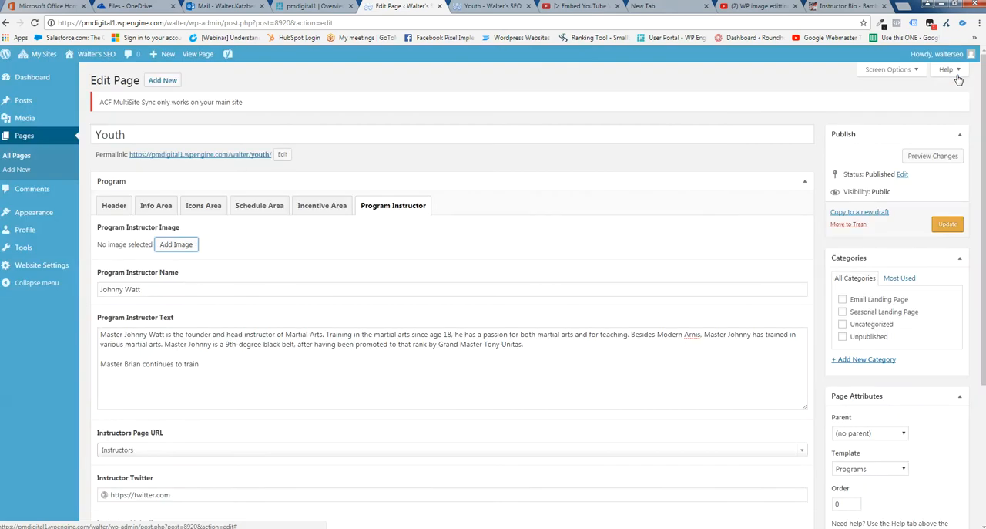
# Set silhouette-man.png as the Program Instructor Image, and point out the Program Instructor Name field
pyautogui.click(183, 246)
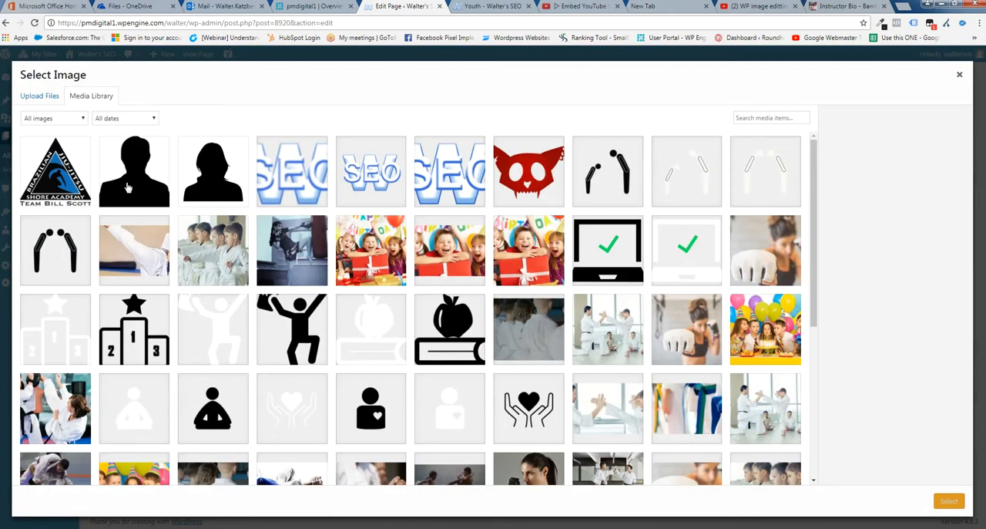
pyautogui.click(151, 183)
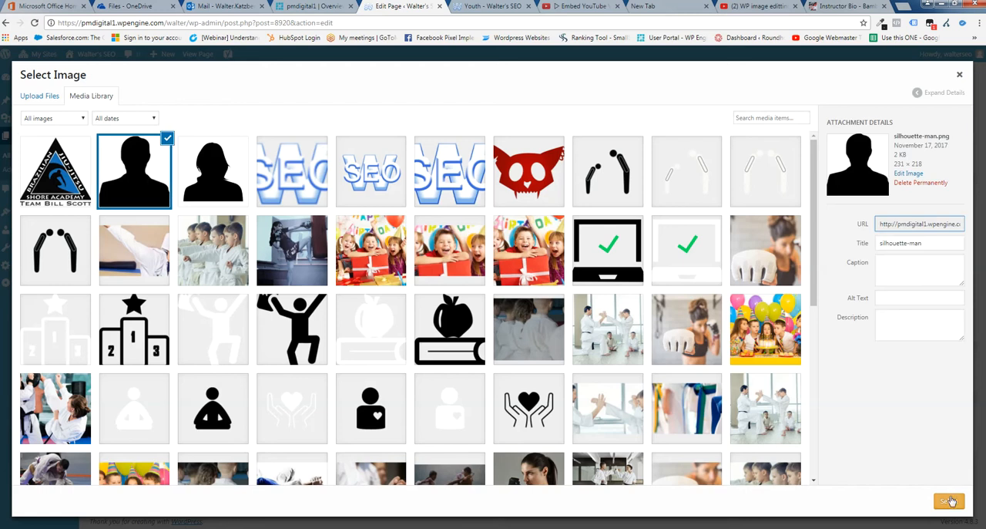
pyautogui.click(950, 502)
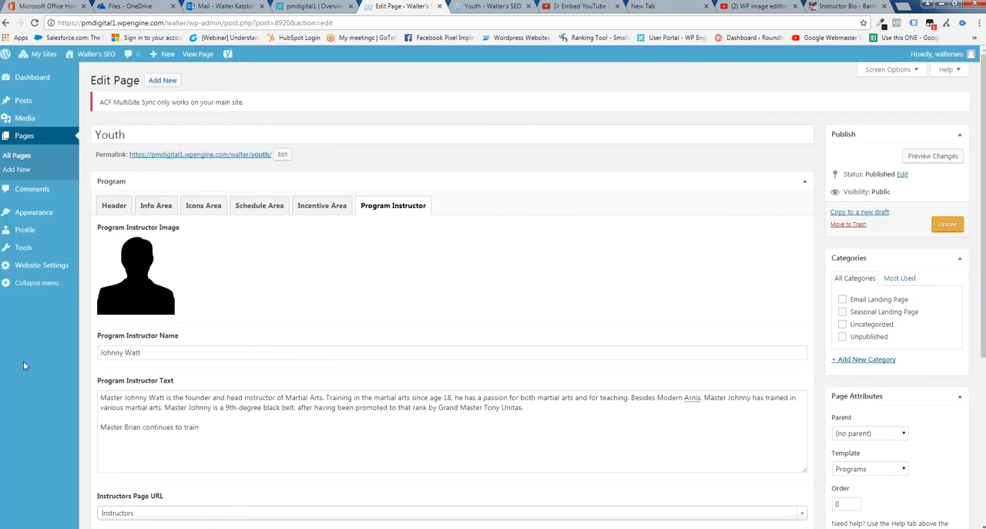
pyautogui.moveTo(175, 353); pyautogui.dragTo(96, 356)
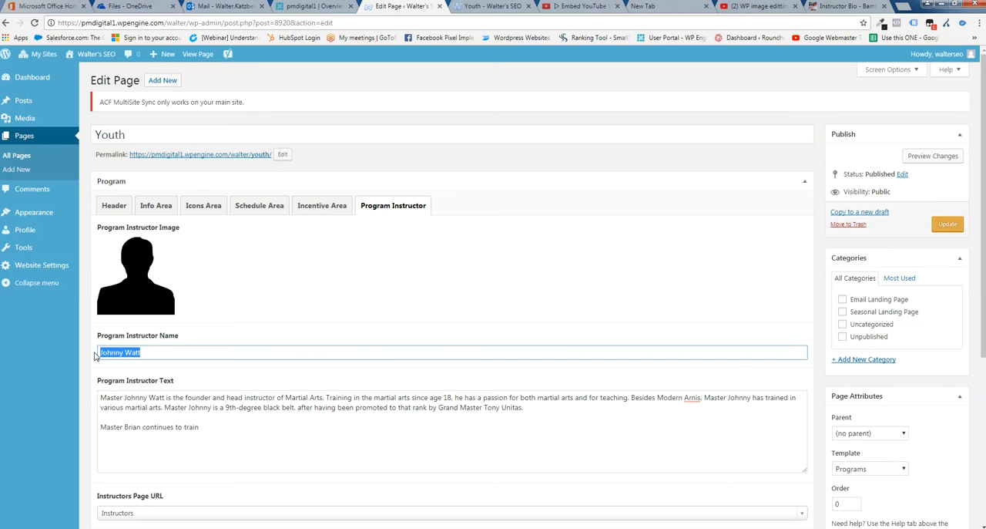
pyautogui.click(216, 351)
# Delete the unfinished last sentence from the Program Instructor Text and highlight the remaining biography
pyautogui.scroll(-1, 163, 350)
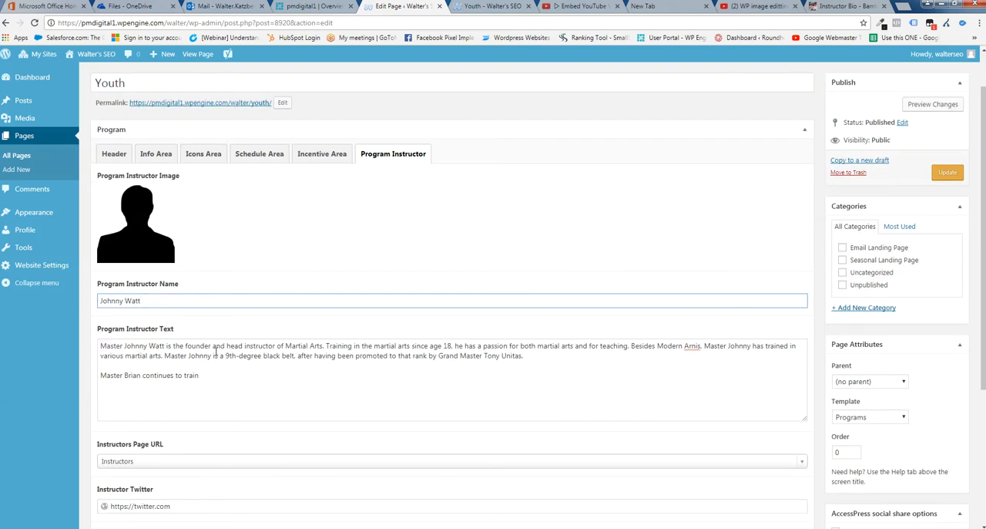
pyautogui.moveTo(206, 376); pyautogui.dragTo(98, 343)
pyautogui.moveTo(207, 377); pyautogui.dragTo(100, 375)
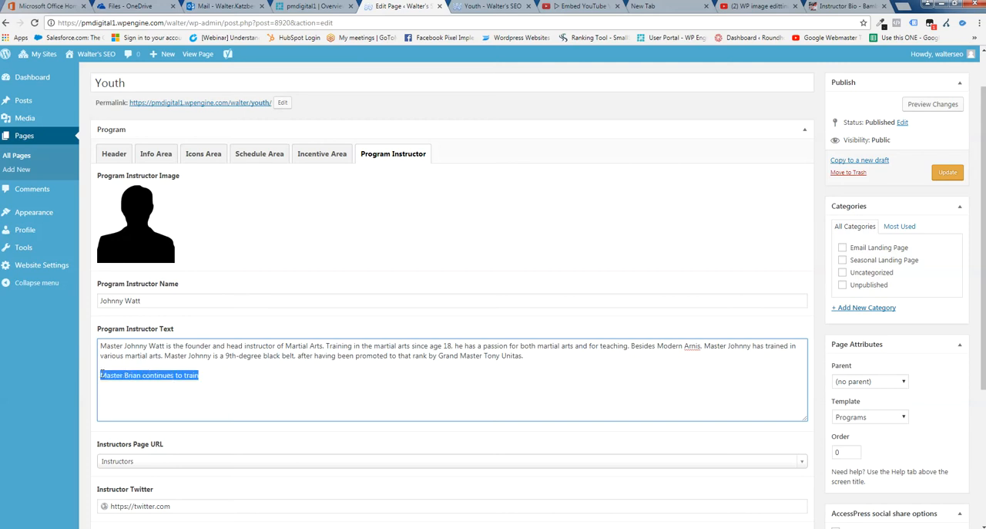
pyautogui.press('BackSpace')
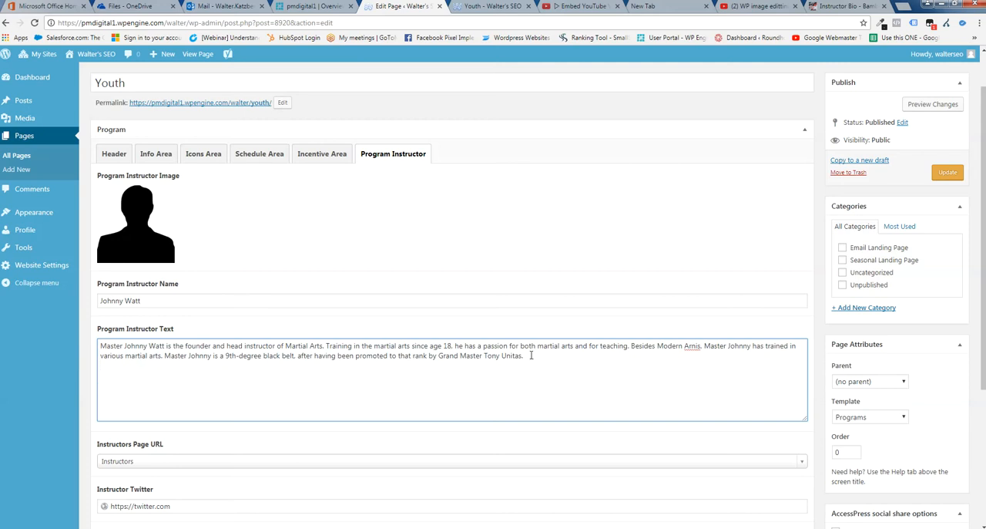
pyautogui.moveTo(456, 362); pyautogui.dragTo(83, 353)
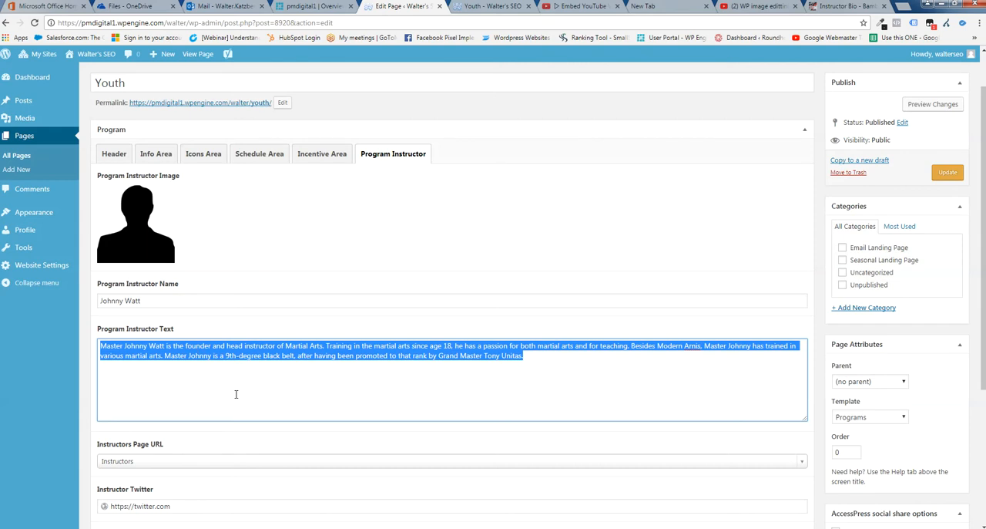
pyautogui.click(545, 356)
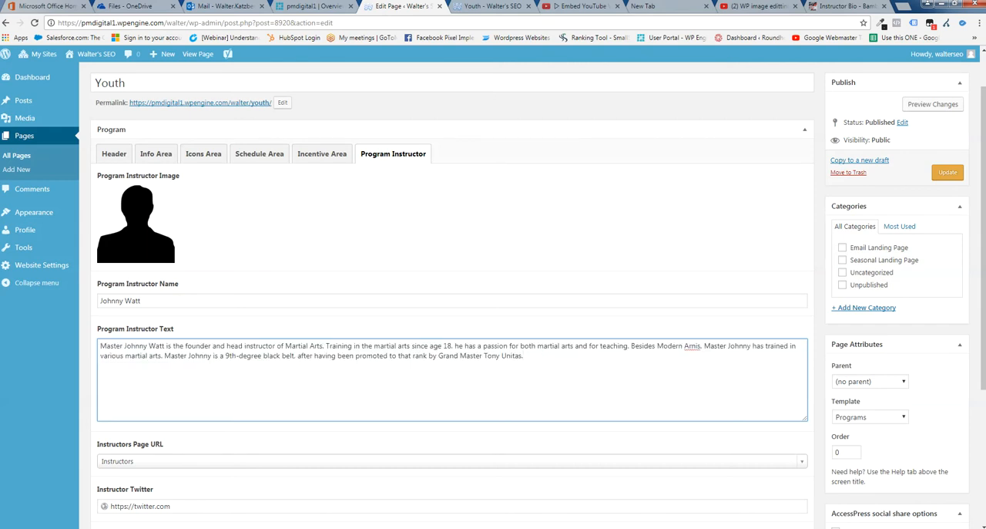
# View the live site's Instructors page under About Us, and return to the Youth page editor
pyautogui.click(475, 10)
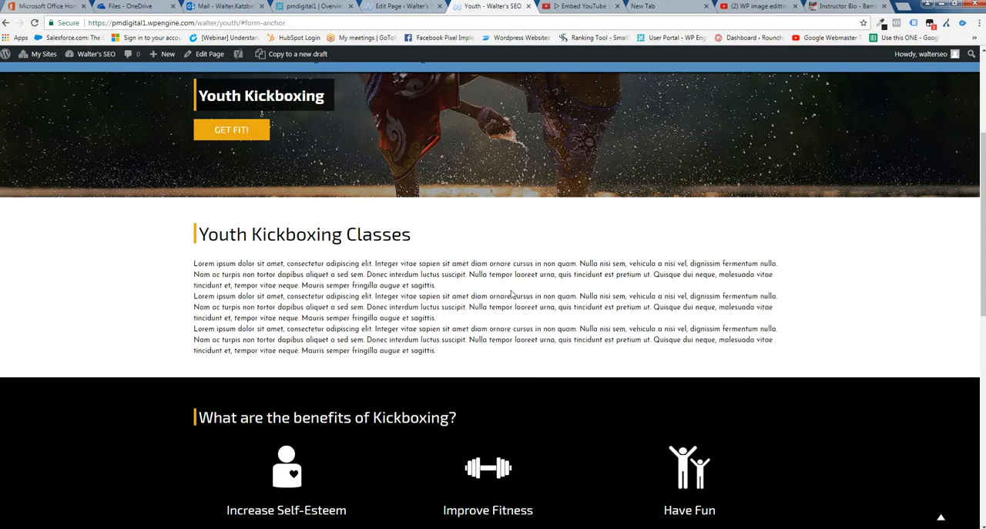
pyautogui.scroll(3, 513, 290)
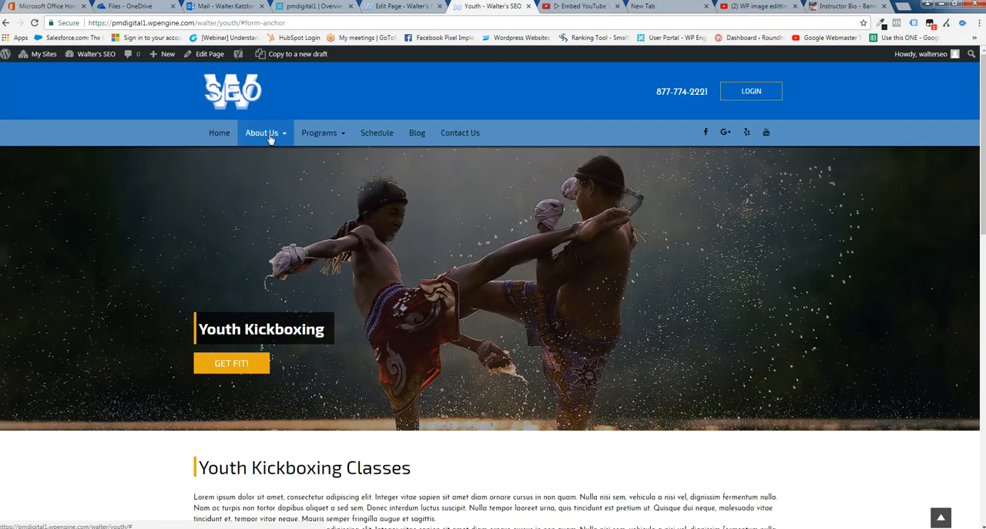
pyautogui.moveTo(269, 137)
pyautogui.click(264, 179)
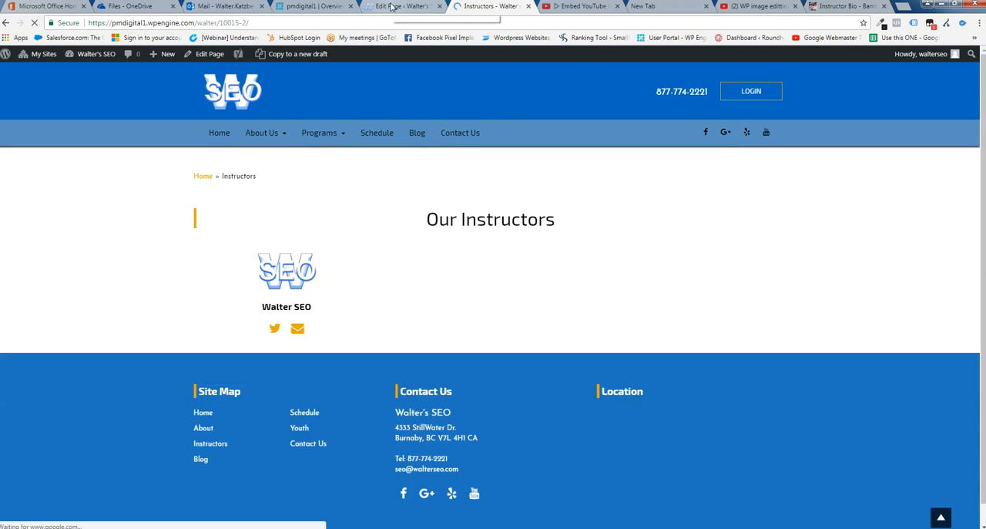
pyautogui.click(395, 6)
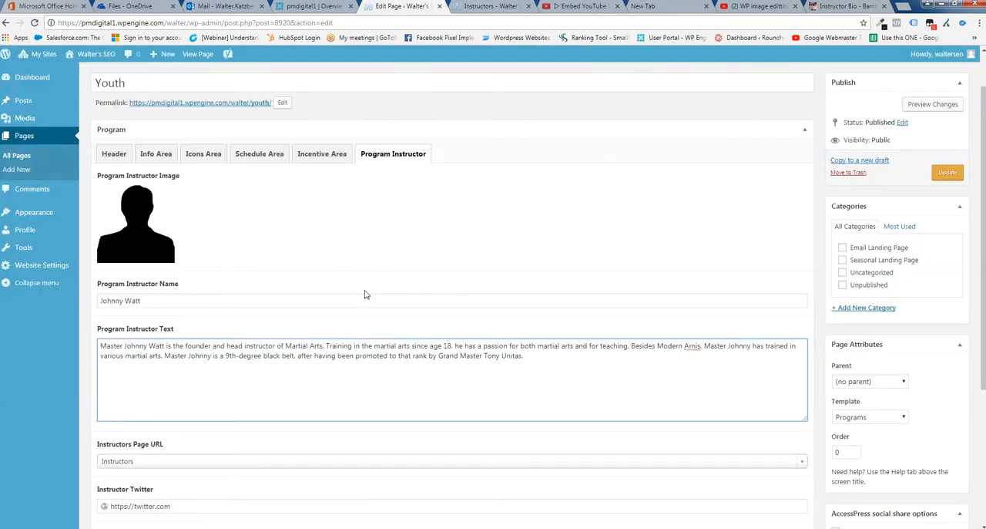
# Show the pages available for the Instructors Page URL, keeping Instructors selected
pyautogui.scroll(-1, 362, 293)
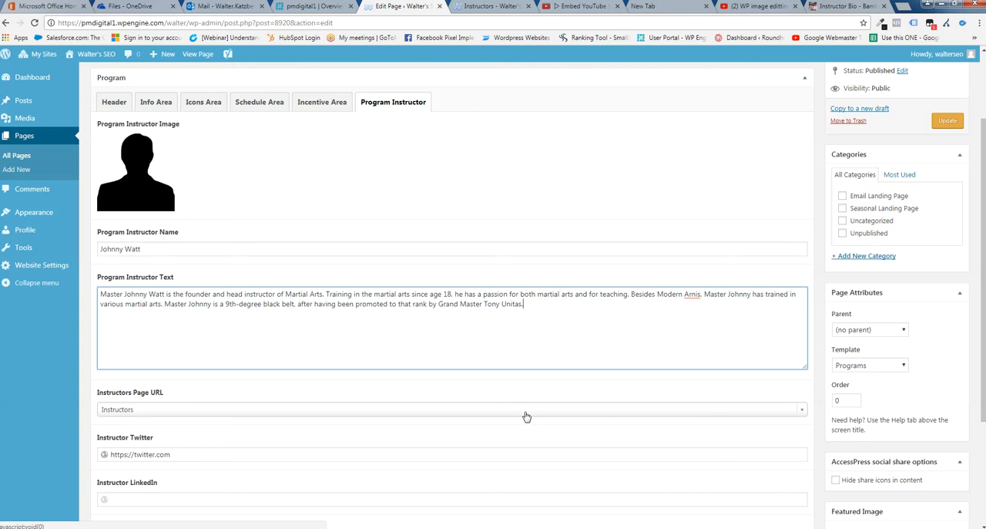
pyautogui.click(550, 412)
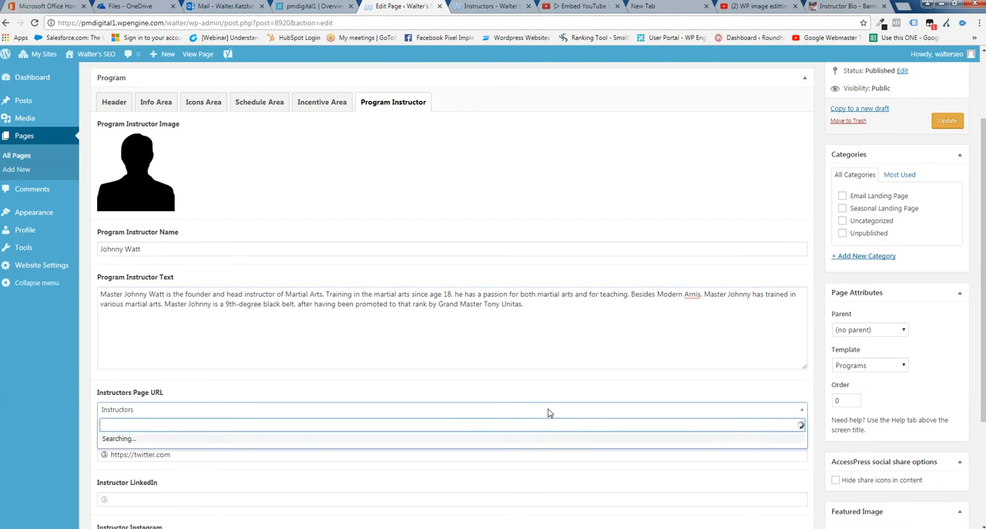
pyautogui.scroll(-3, 165, 361)
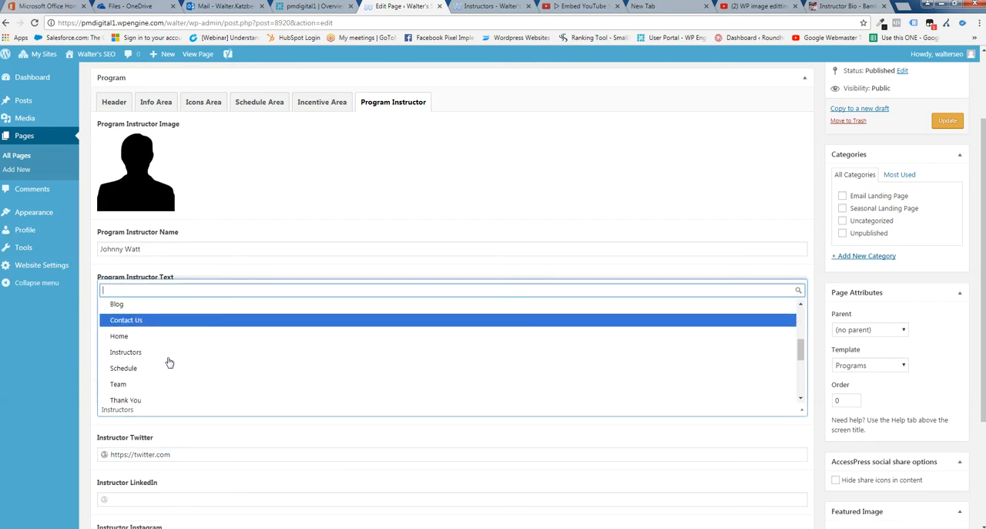
pyautogui.click(289, 272)
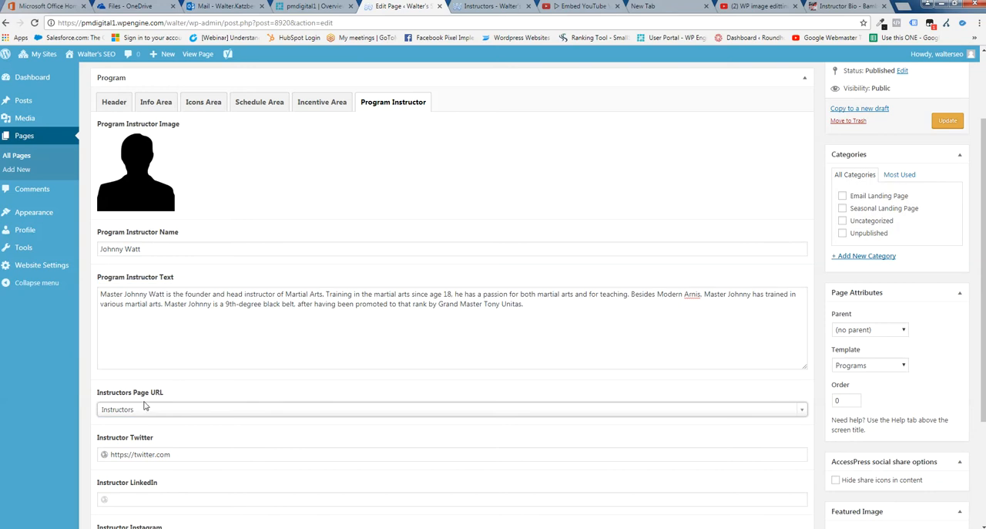
# Review the instructor's Twitter, LinkedIn, Instagram, email and Facebook fields, highlighting the Twitter and email entries
pyautogui.scroll(-1, 269, 426)
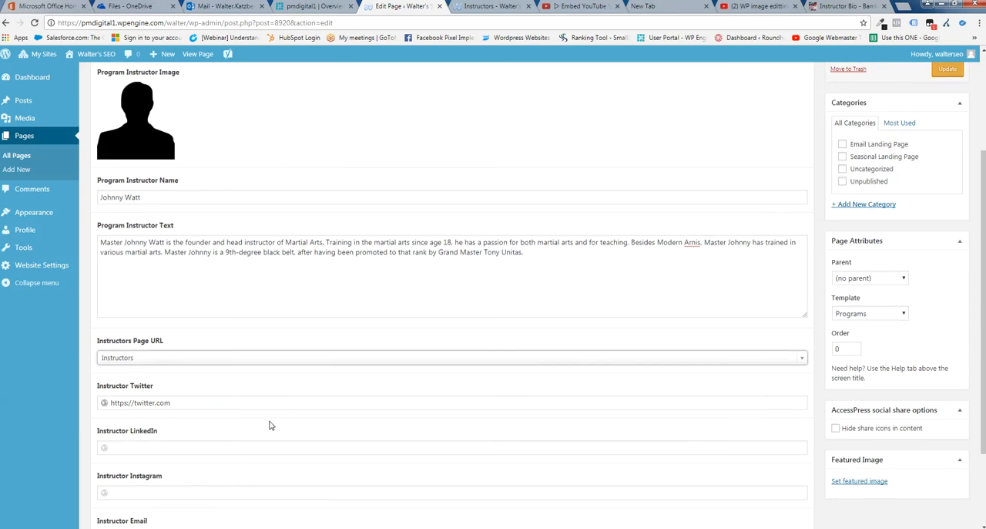
pyautogui.scroll(-1, 220, 388)
pyautogui.click(192, 350)
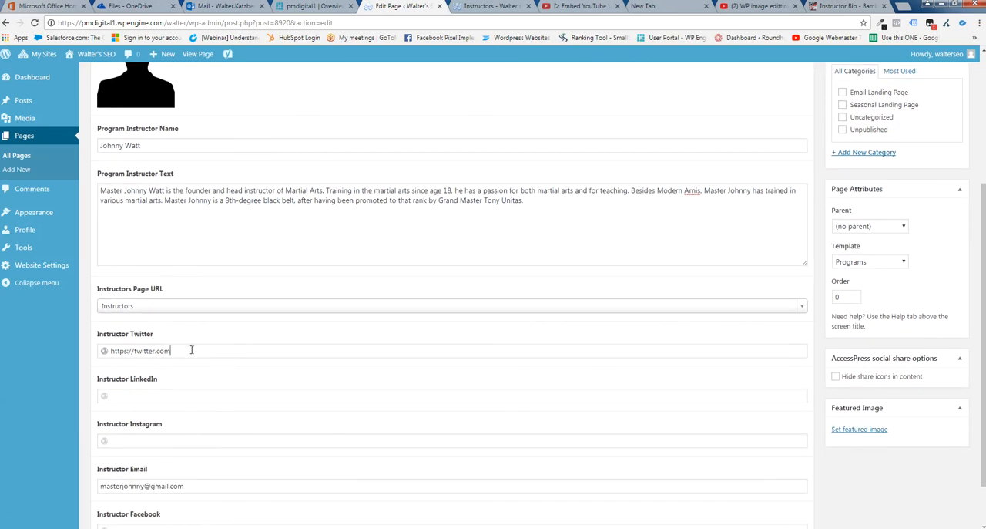
pyautogui.moveTo(192, 350); pyautogui.dragTo(99, 351)
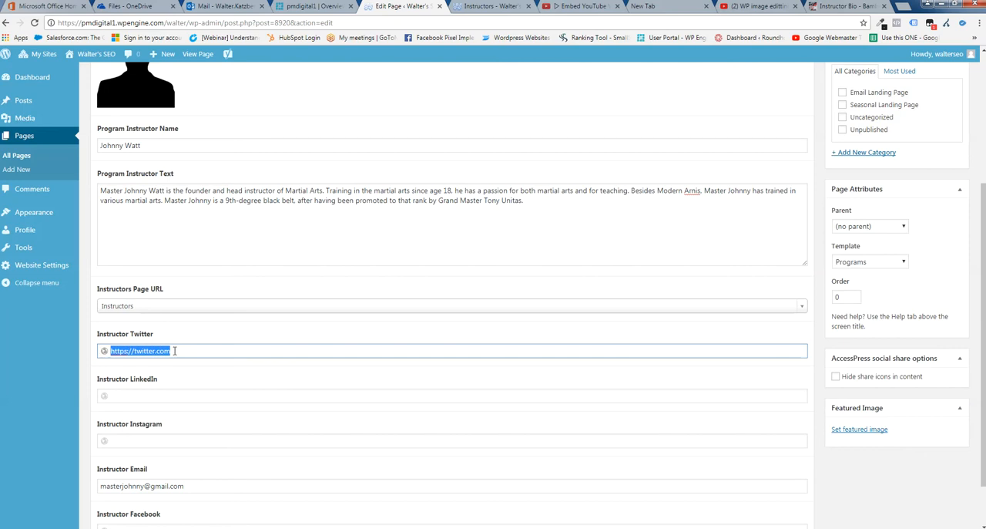
pyautogui.scroll(-1, 205, 349)
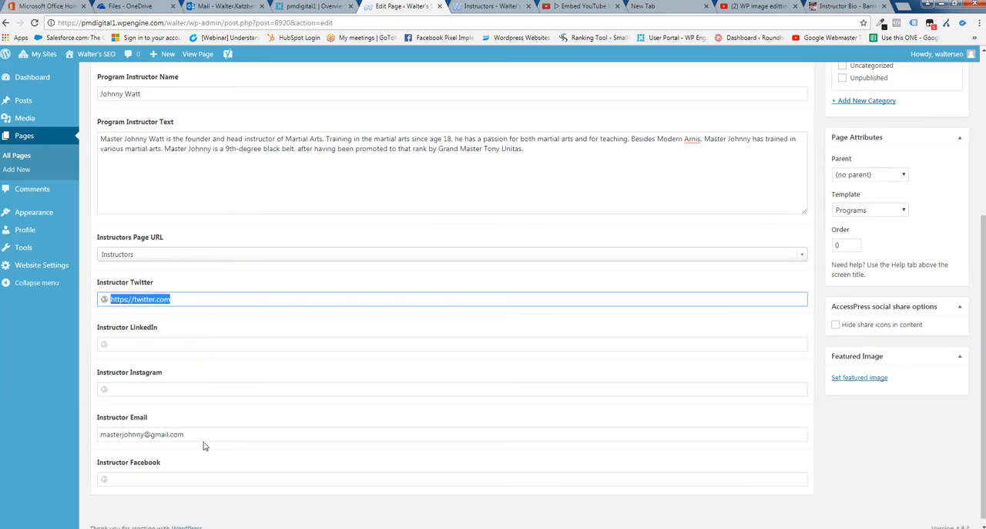
pyautogui.click(205, 434)
pyautogui.moveTo(205, 434); pyautogui.dragTo(88, 434)
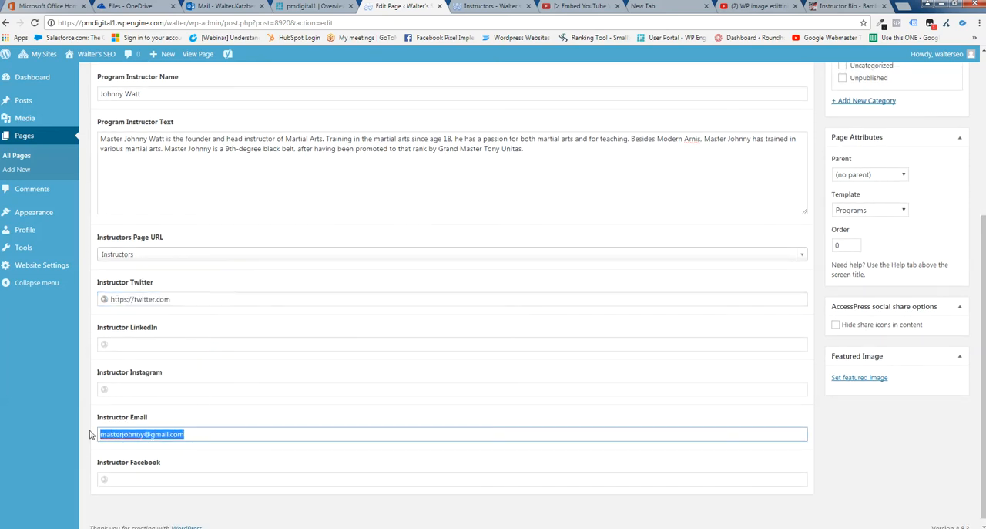
pyautogui.click(163, 387)
pyautogui.scroll(-1, 180, 382)
pyautogui.click(129, 471)
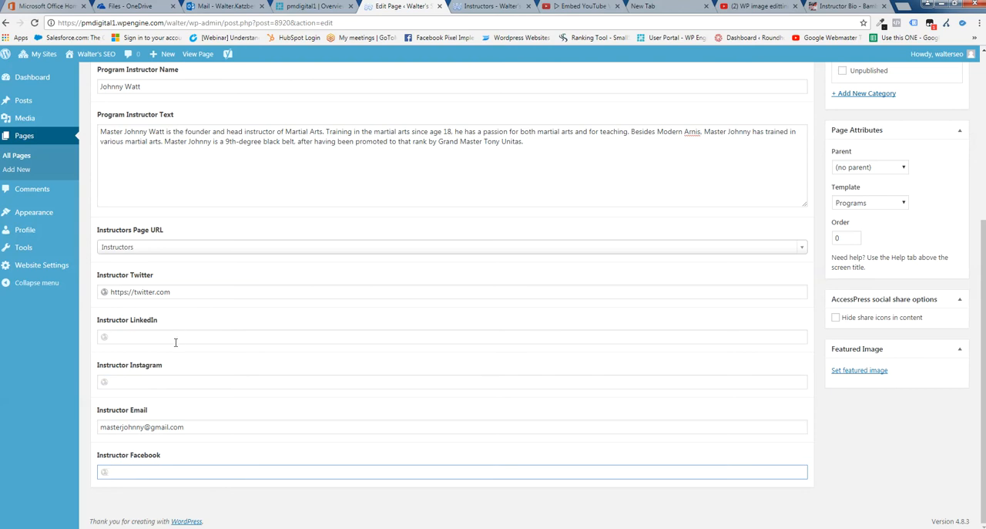
pyautogui.scroll(2, 400, 413)
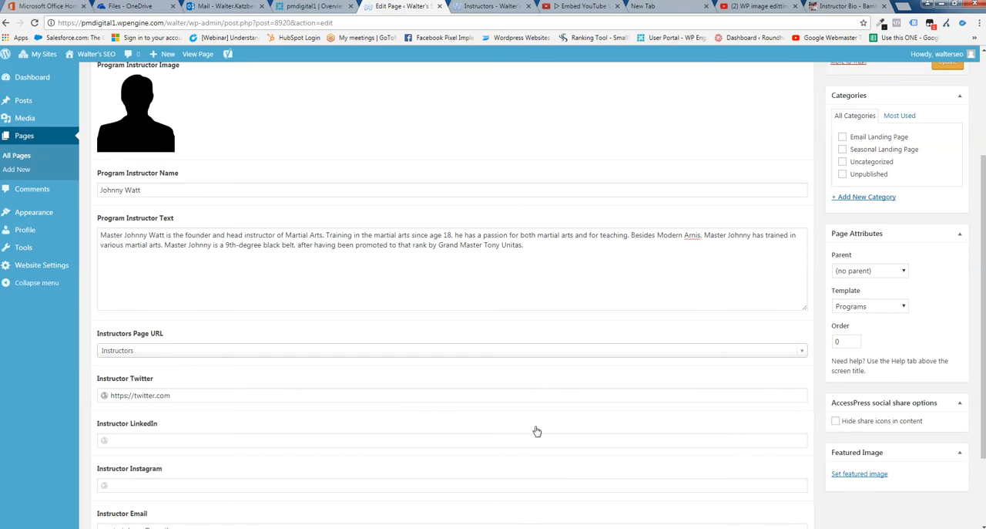
# Update the Youth page and check the instructor block on the live Youth program page, highlighting the biography
pyautogui.scroll(3, 536, 427)
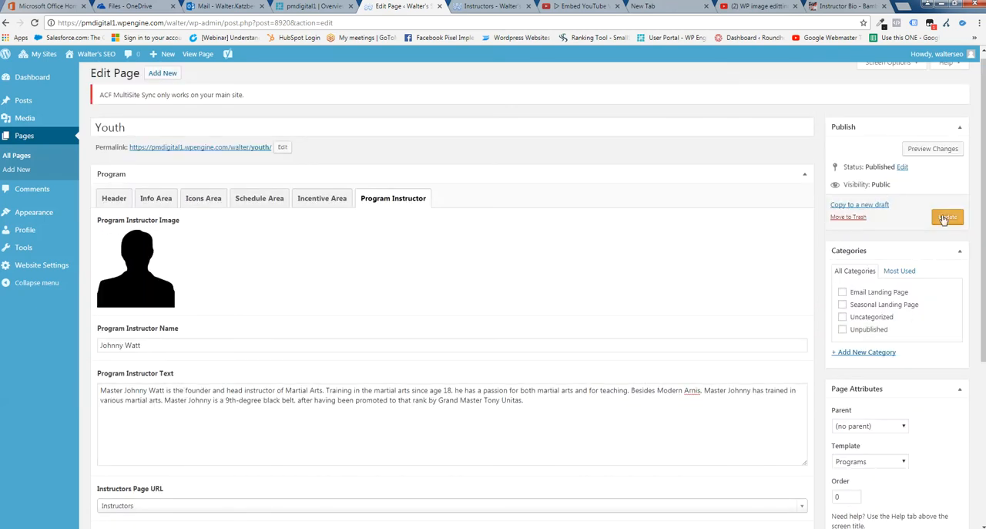
pyautogui.click(944, 218)
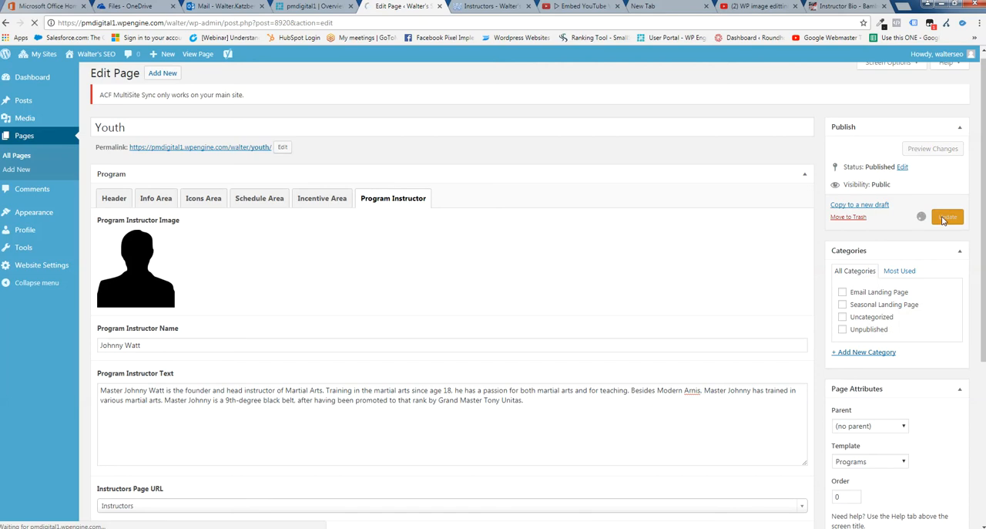
pyautogui.click(495, 7)
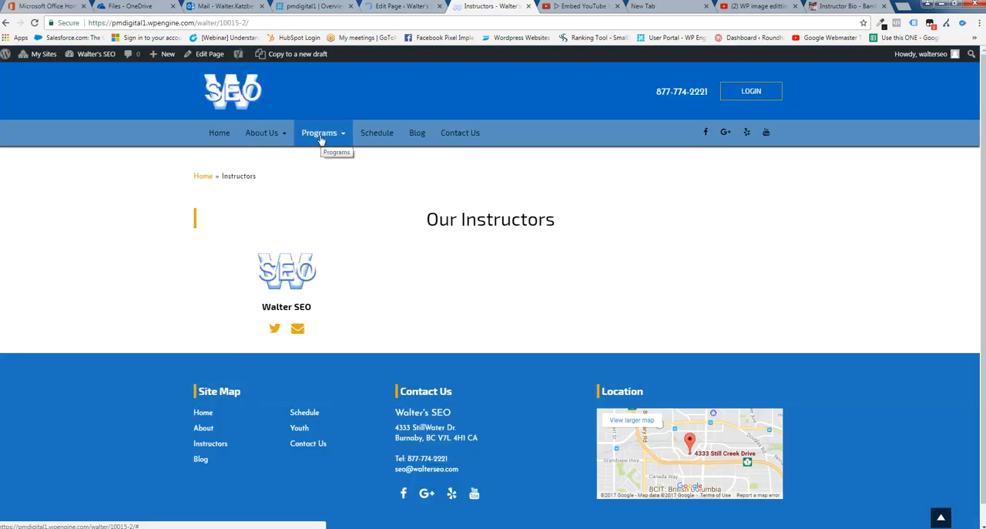
pyautogui.moveTo(322, 137)
pyautogui.click(308, 158)
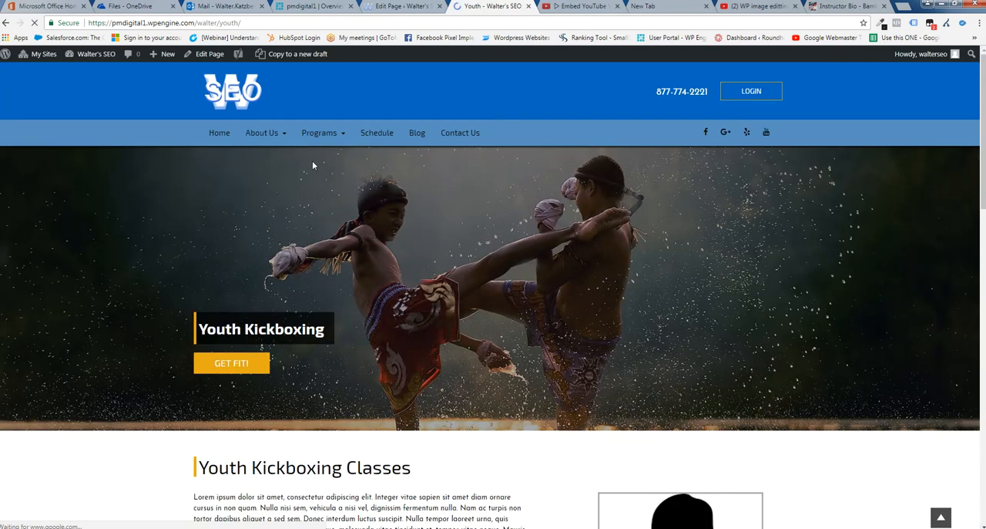
pyautogui.scroll(-1, 724, 316)
pyautogui.scroll(-2, 831, 352)
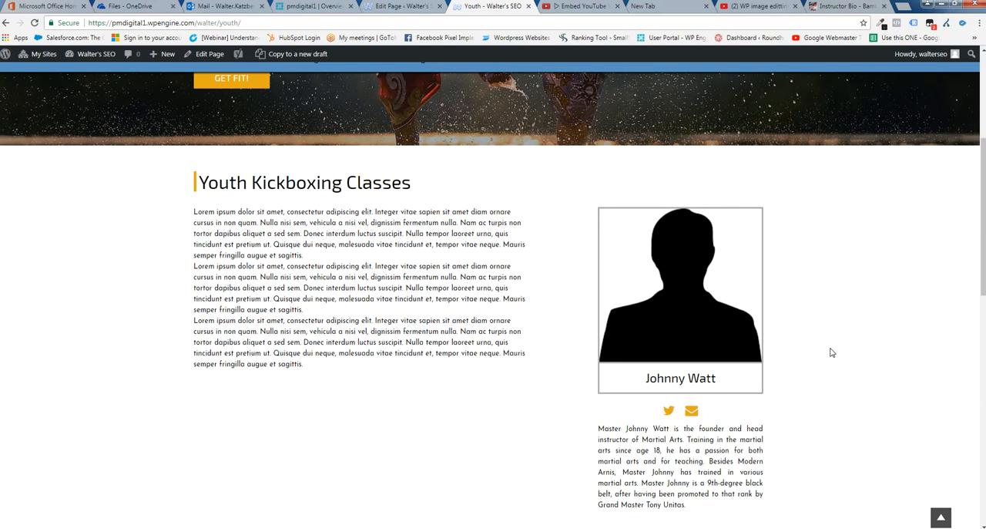
pyautogui.moveTo(684, 507); pyautogui.dragTo(597, 432)
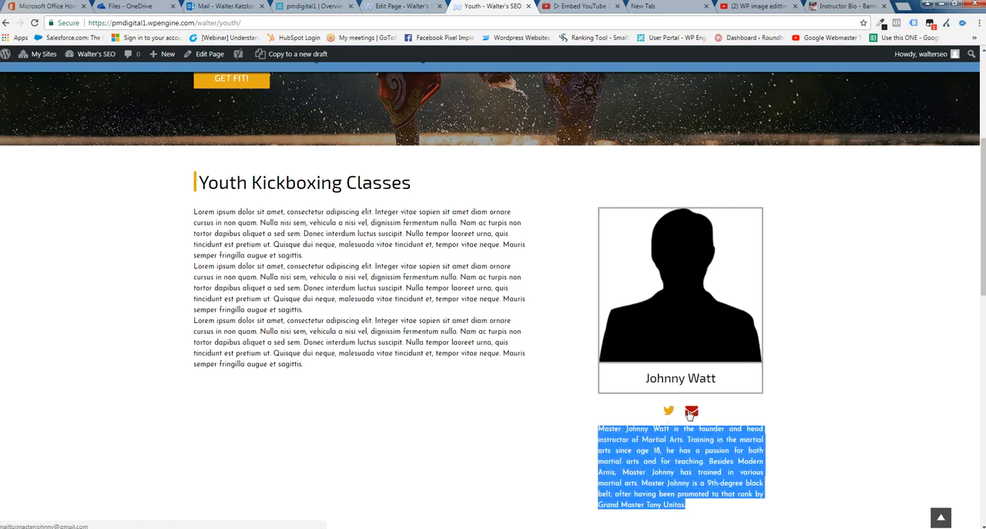
# Return to the Youth page editor's Program Instructor fields and highlight the Instructor Twitter and Instructor Email entries
pyautogui.click(401, 6)
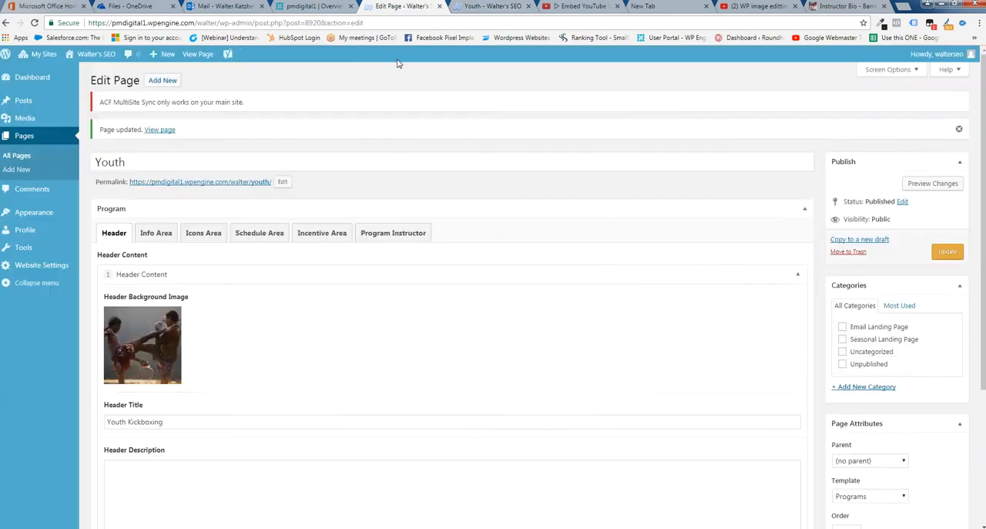
pyautogui.scroll(-5, 300, 364)
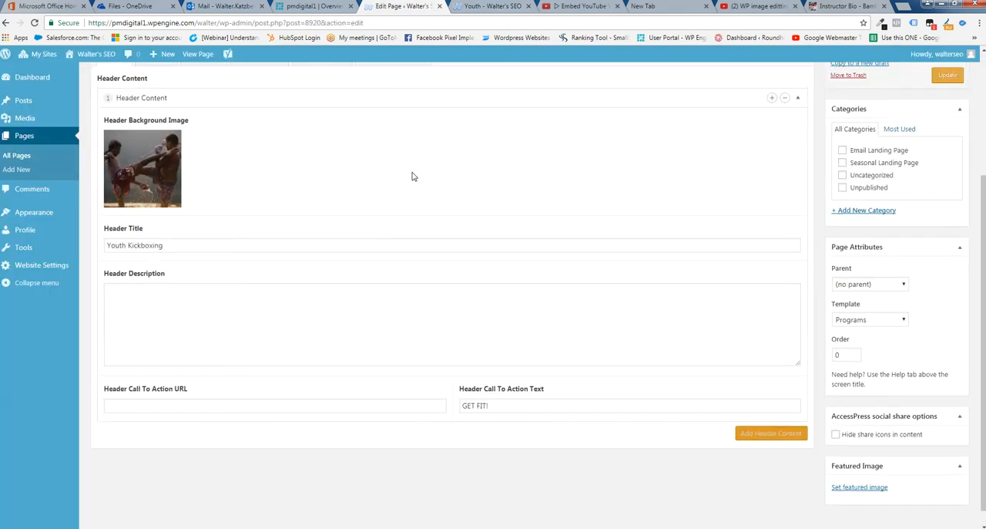
pyautogui.scroll(5, 412, 177)
pyautogui.click(389, 238)
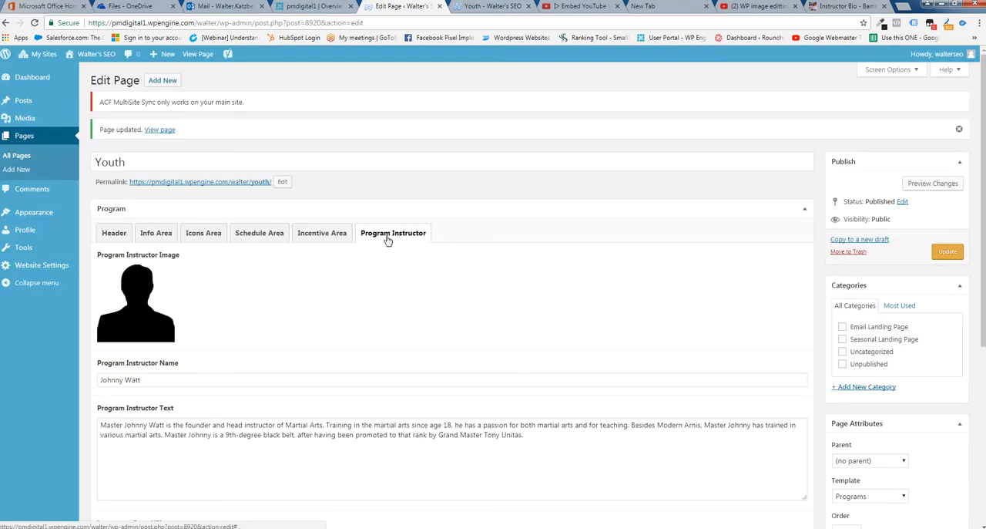
pyautogui.scroll(-5, 392, 300)
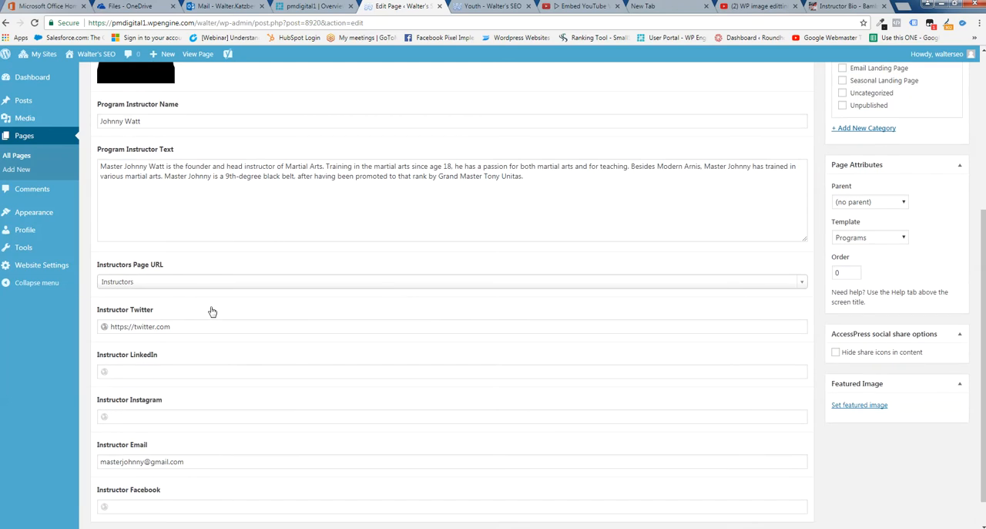
pyautogui.moveTo(188, 327); pyautogui.dragTo(105, 328)
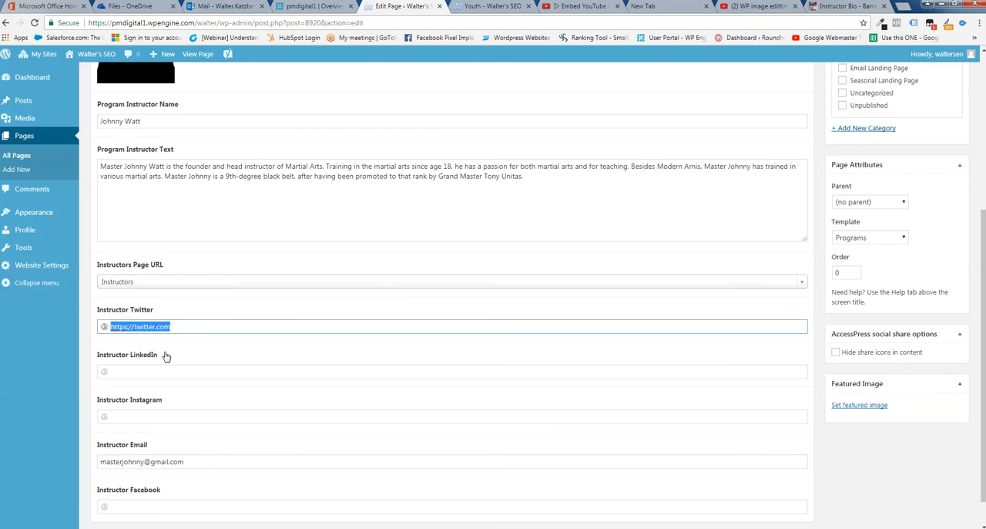
pyautogui.scroll(-1, 105, 328)
pyautogui.click(197, 427)
pyautogui.moveTo(185, 427); pyautogui.dragTo(90, 430)
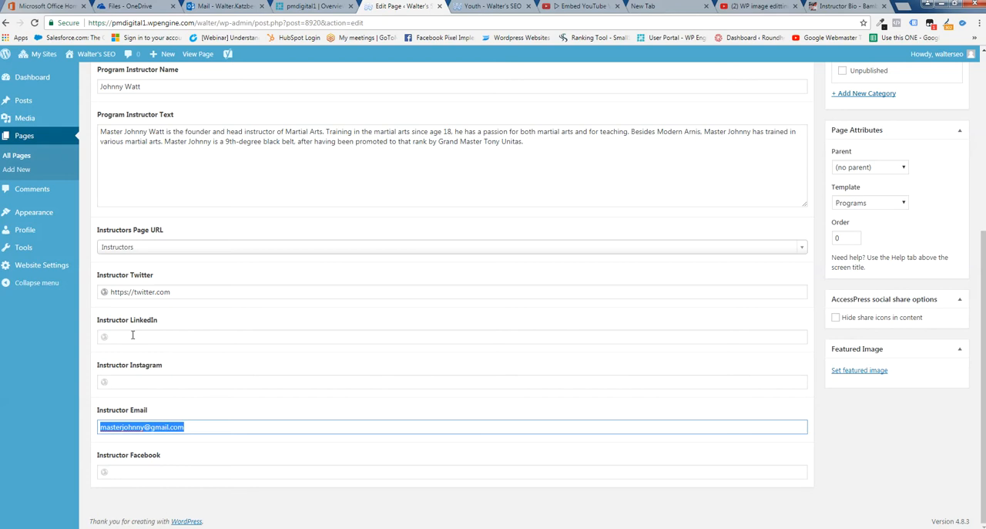
pyautogui.click(126, 383)
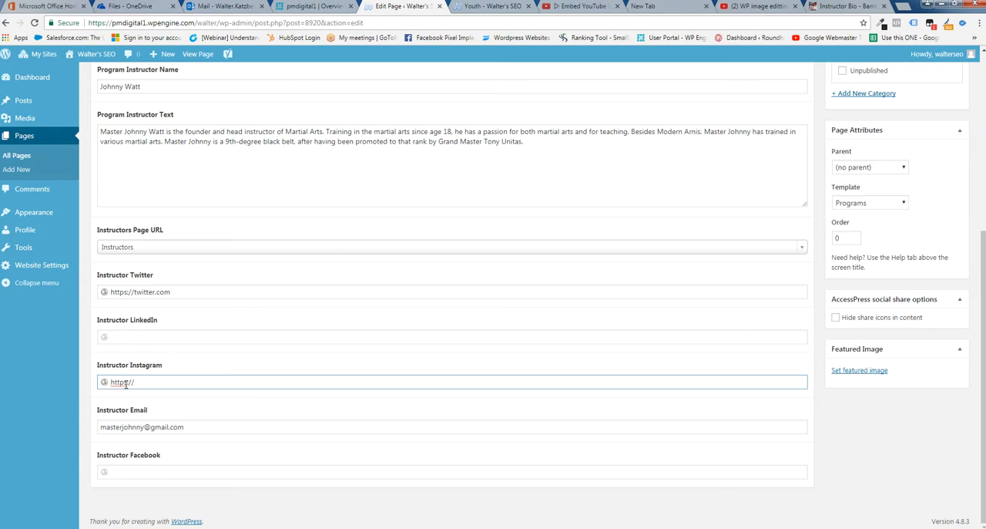
pyautogui.write('ram.com')
pyautogui.scroll(4, 760, 160)
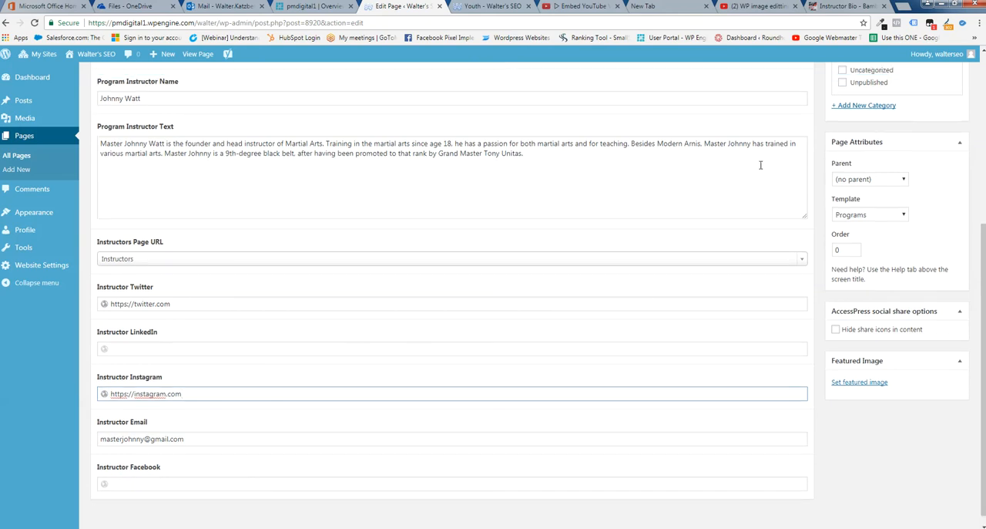
pyautogui.click(947, 252)
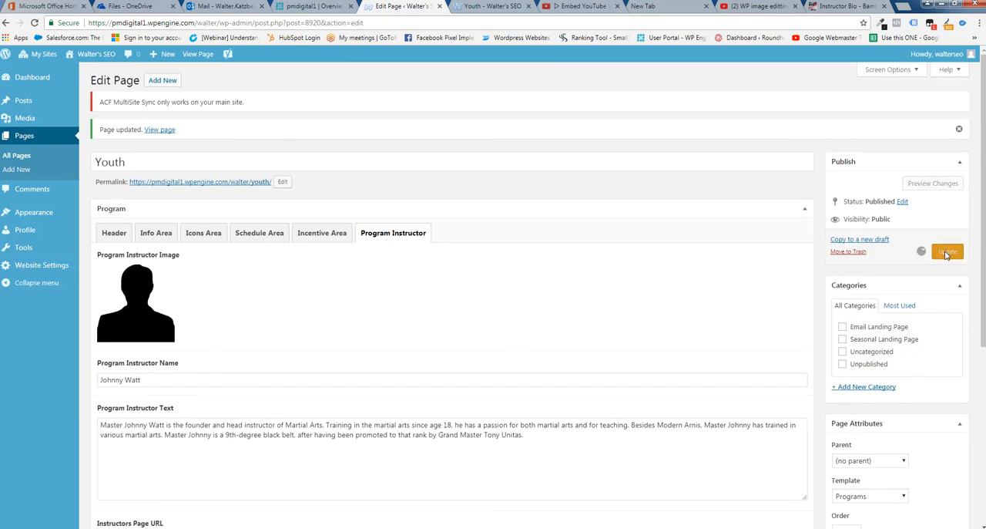
# Reload the live Youth page and examine the contact icons under the instructor's name
pyautogui.click(498, 8)
pyautogui.click(34, 22)
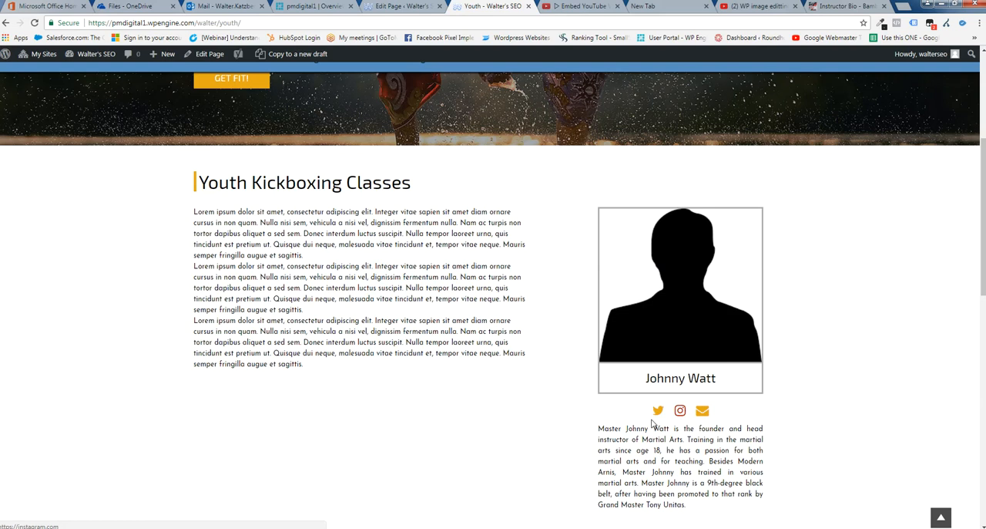
pyautogui.scroll(-1, 802, 420)
pyautogui.scroll(-1, 804, 420)
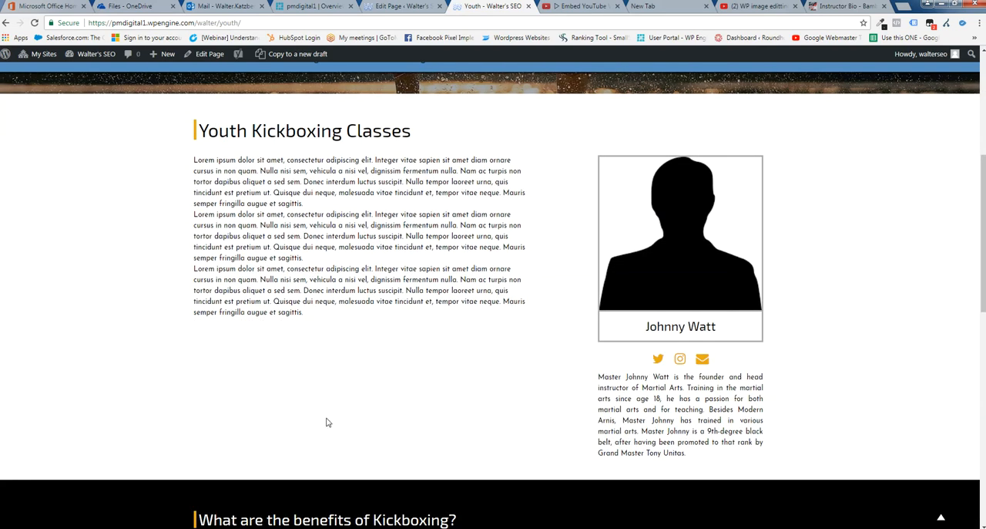
pyautogui.scroll(1, 522, 394)
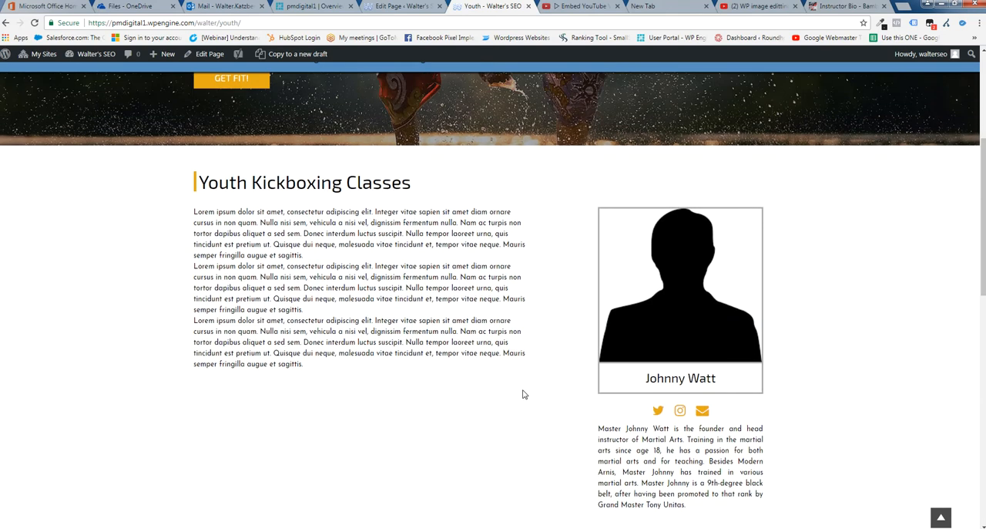
# Cut the entire biography out of the Program Instructor Text and update the Youth page
pyautogui.click(391, 9)
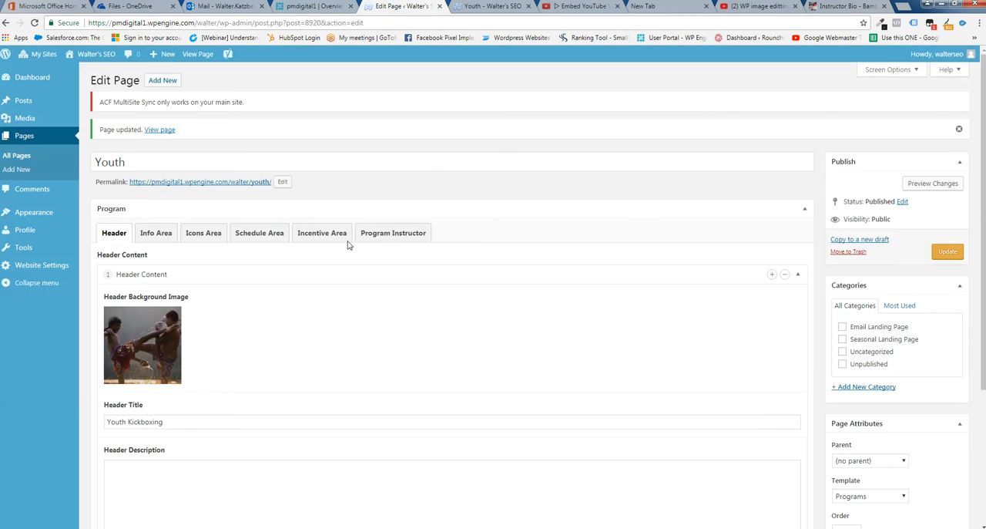
pyautogui.click(384, 234)
pyautogui.scroll(-1, 384, 408)
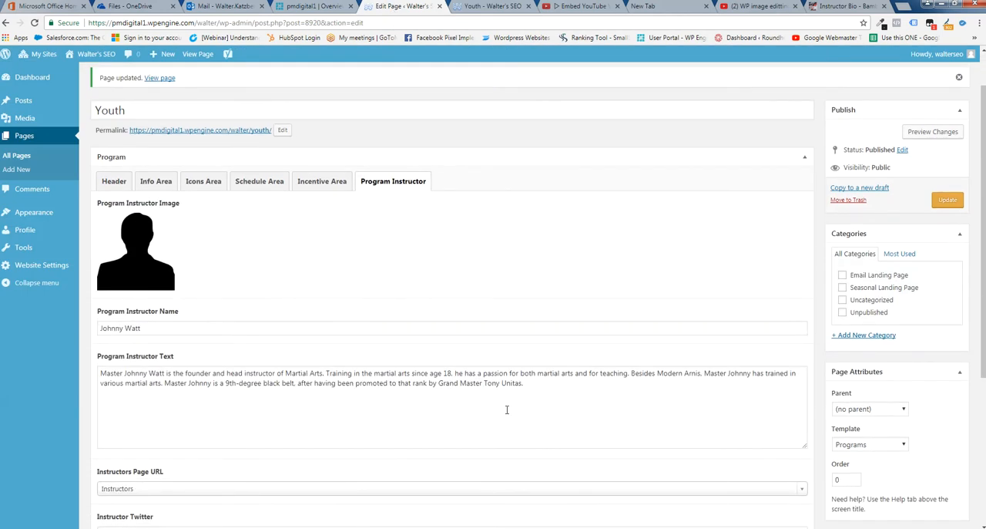
pyautogui.moveTo(540, 386); pyautogui.dragTo(88, 379)
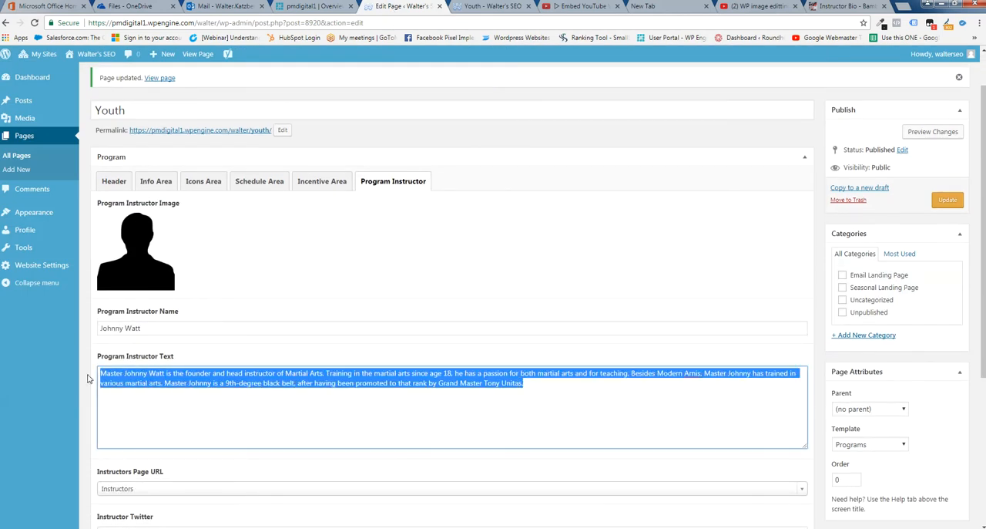
pyautogui.rightClick(136, 371)
pyautogui.click(161, 384)
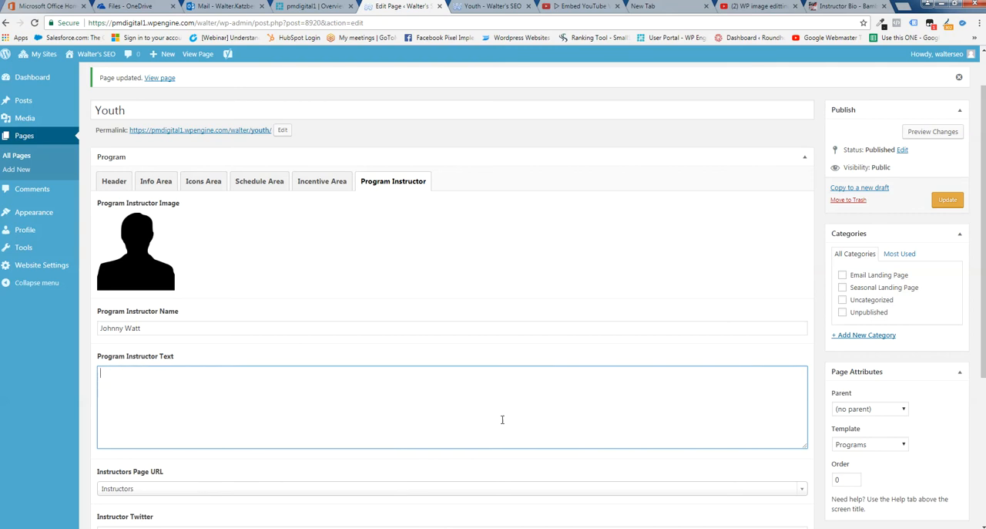
pyautogui.click(949, 201)
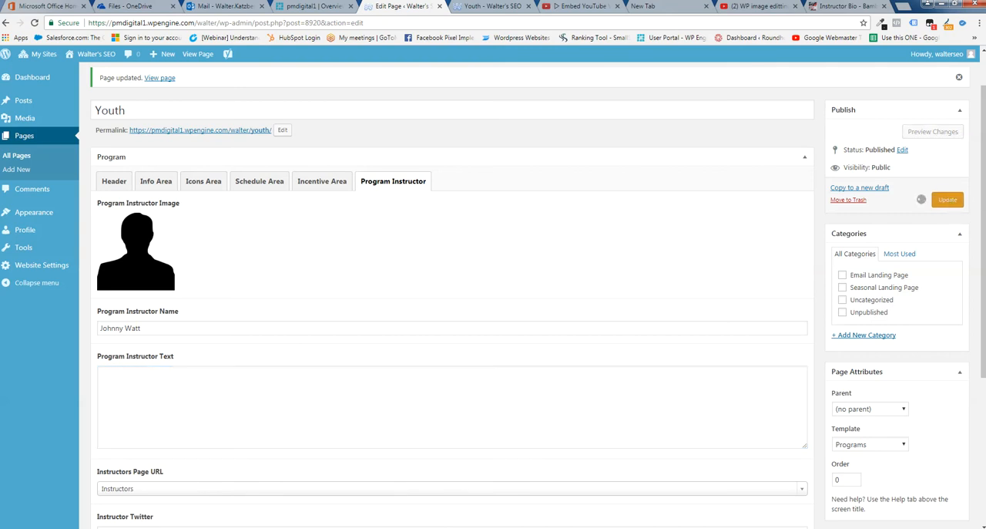
# Reload the live Youth page to check its layout without the instructor text, and return to the page editor
pyautogui.click(493, 6)
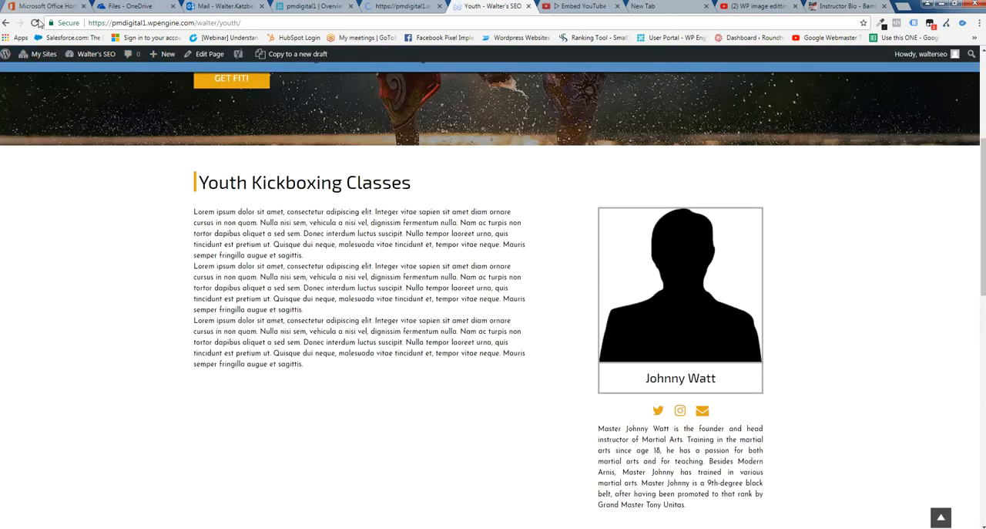
pyautogui.click(34, 23)
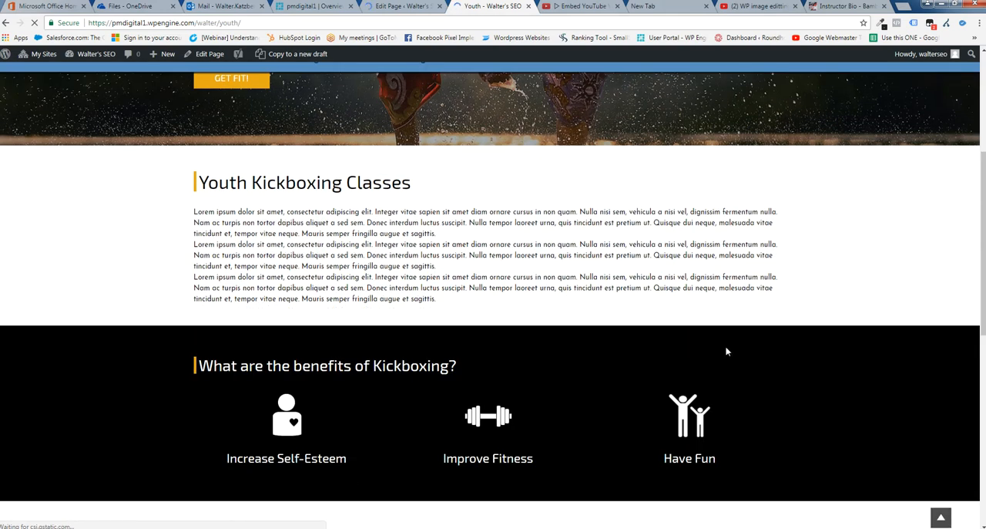
pyautogui.click(400, 8)
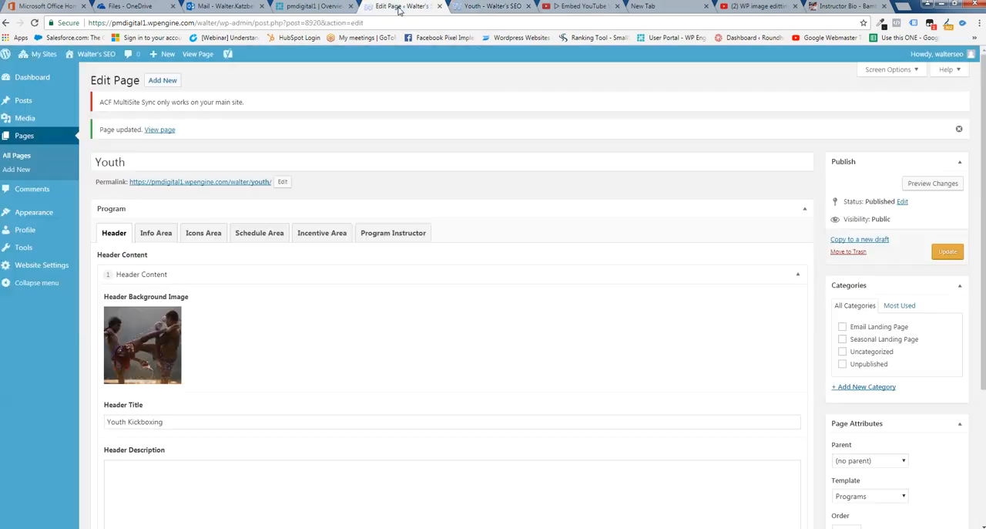
# Paste the cut biography back into the empty Program Instructor Text and update the page
pyautogui.click(392, 240)
pyautogui.click(125, 436)
pyautogui.rightClick(123, 438)
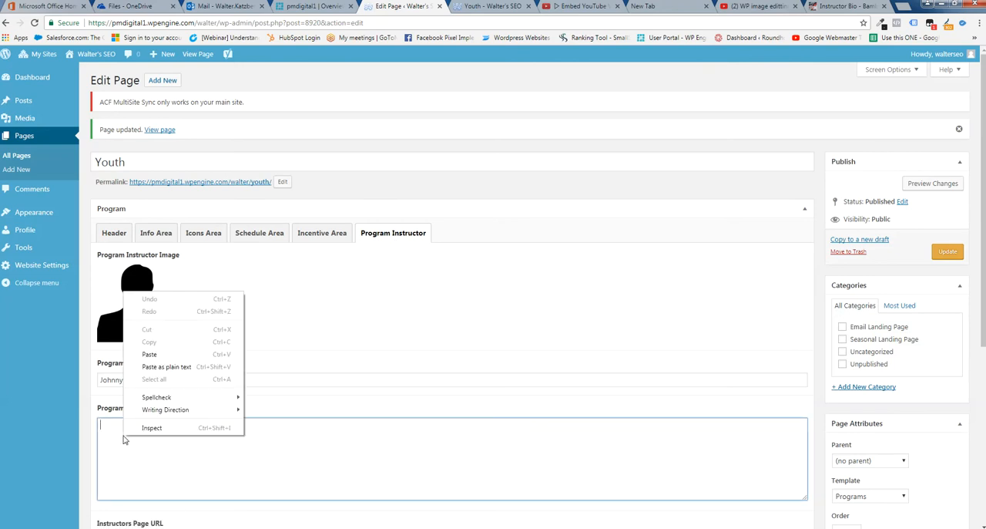
pyautogui.click(149, 354)
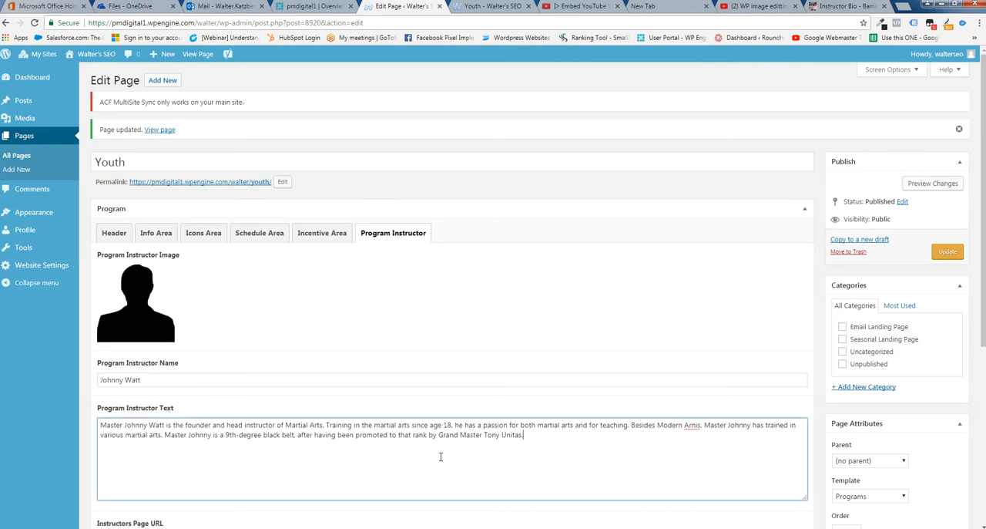
pyautogui.click(947, 253)
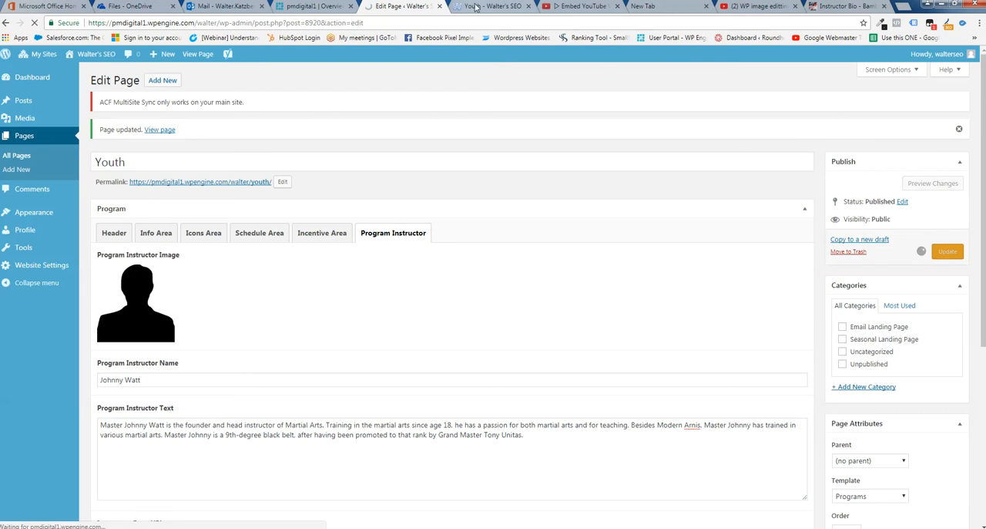
# Reload the live Youth page to check the instructor block with its biography, and return to the page editor
pyautogui.click(475, 7)
pyautogui.click(34, 23)
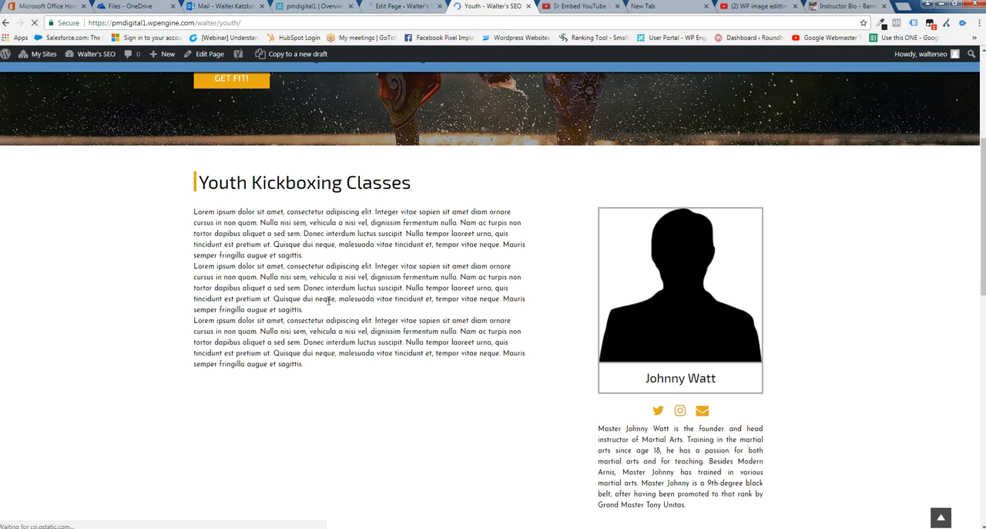
pyautogui.scroll(-2, 374, 411)
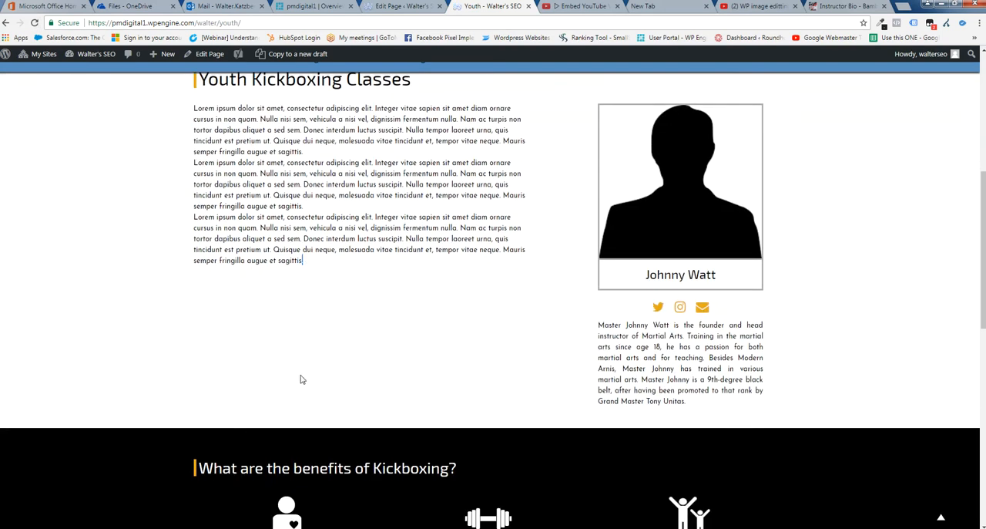
pyautogui.click(401, 7)
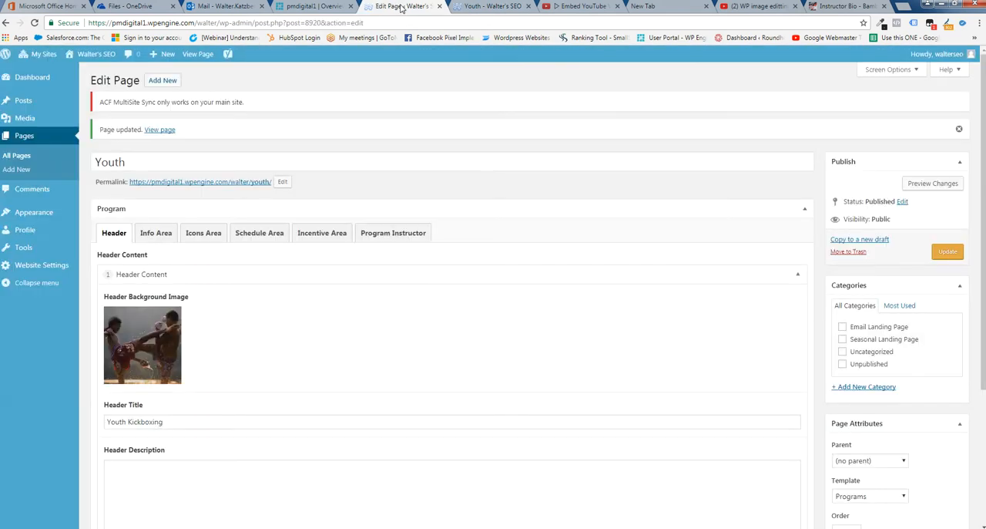
# Review the header and info area on the live Youth page, highlighting the Youth Kickboxing Classes heading
pyautogui.click(501, 7)
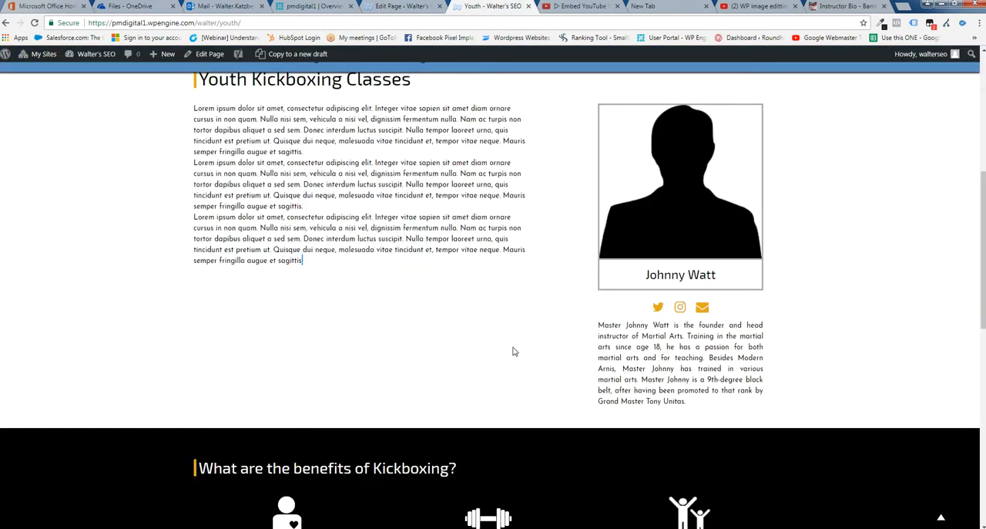
pyautogui.scroll(3, 522, 349)
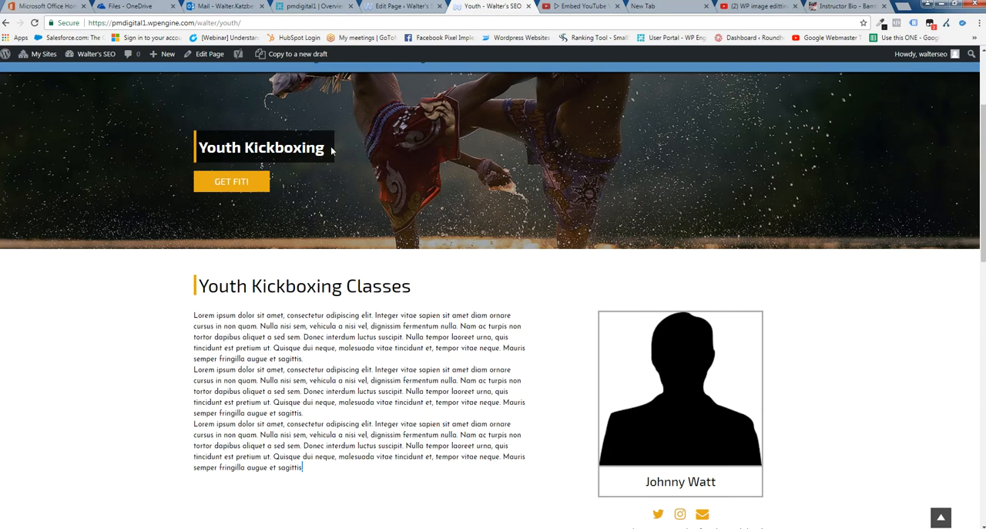
pyautogui.moveTo(414, 291); pyautogui.dragTo(206, 287)
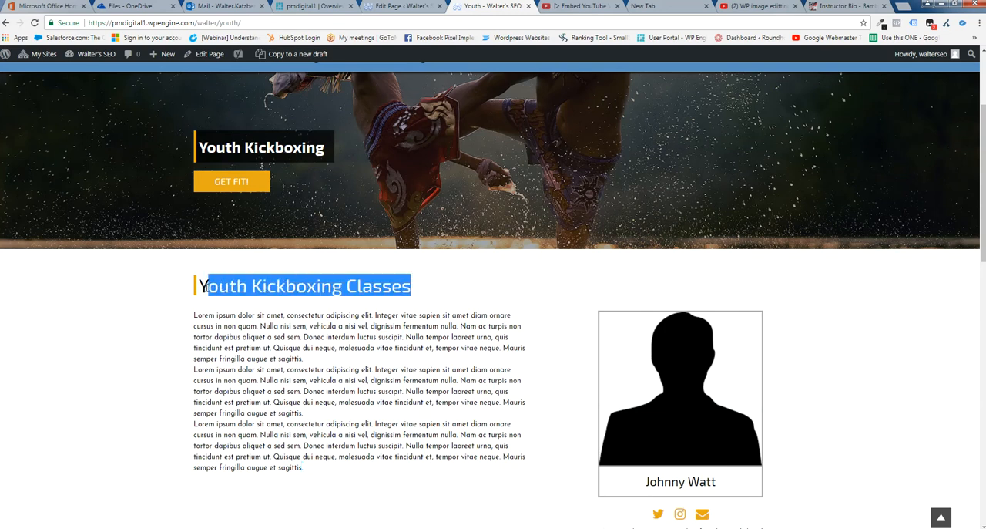
# Return to the Youth page editor and, in the Schedule Area, go through the Embed and Table schedule options, then choose Image
pyautogui.click(397, 7)
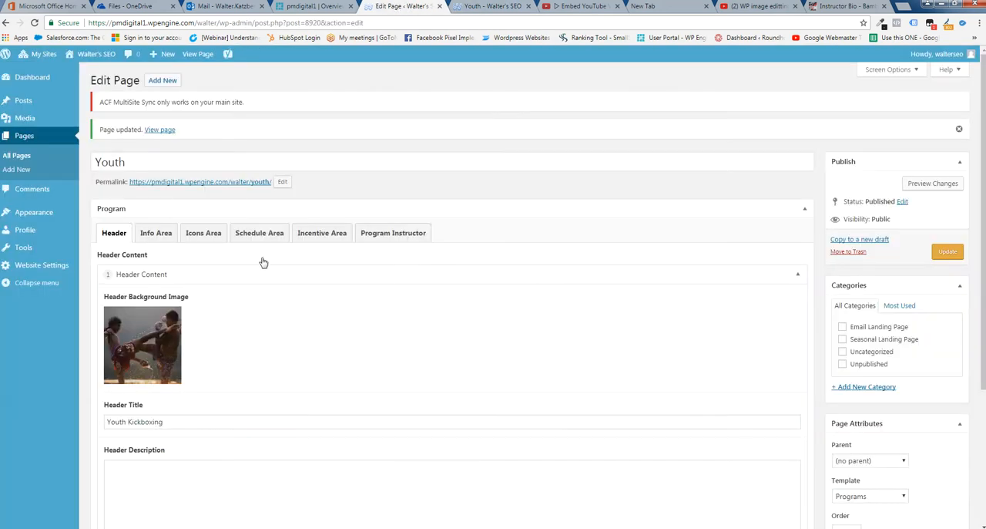
pyautogui.click(254, 234)
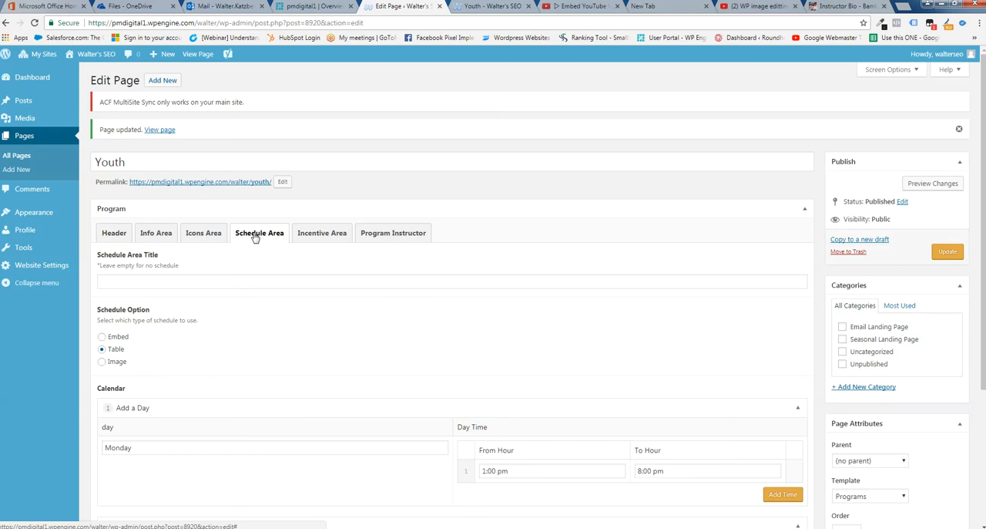
pyautogui.scroll(-2, 375, 280)
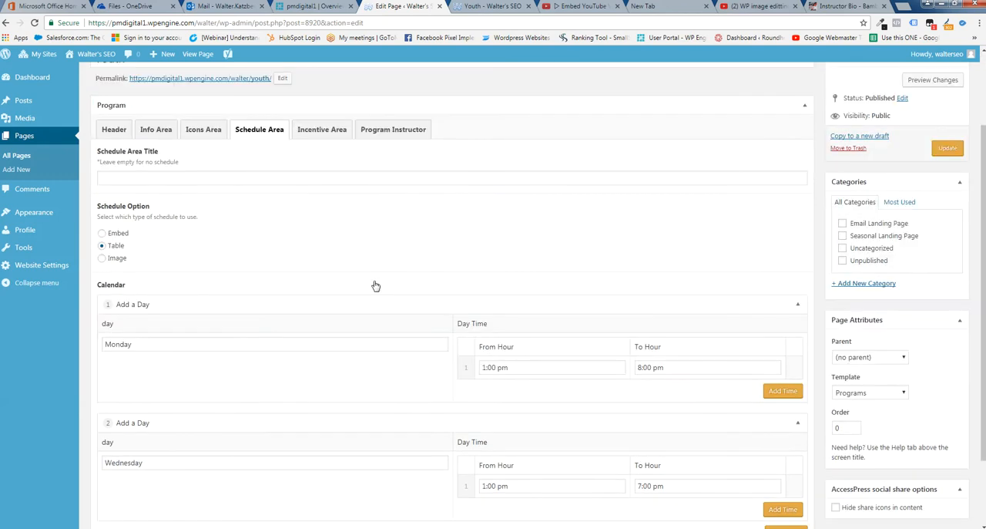
pyautogui.click(102, 234)
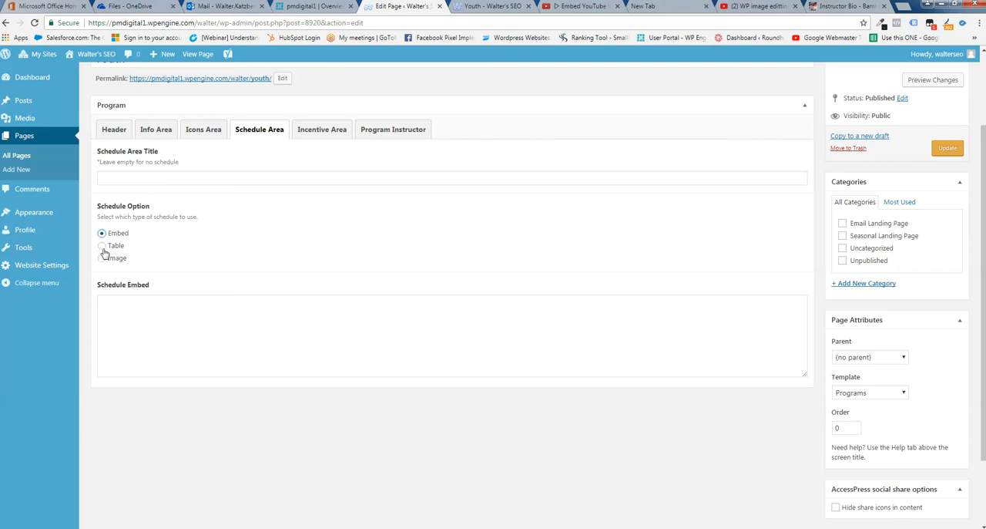
pyautogui.click(102, 246)
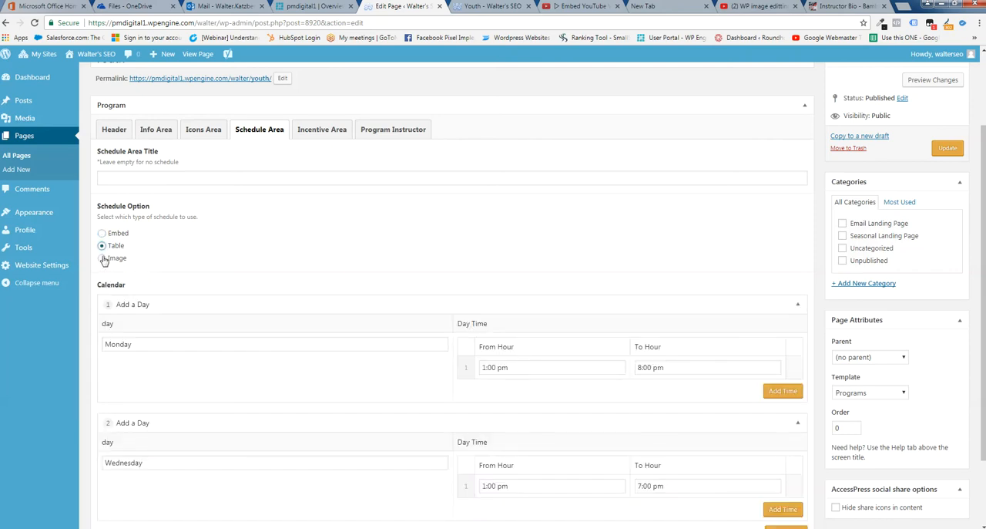
pyautogui.click(101, 258)
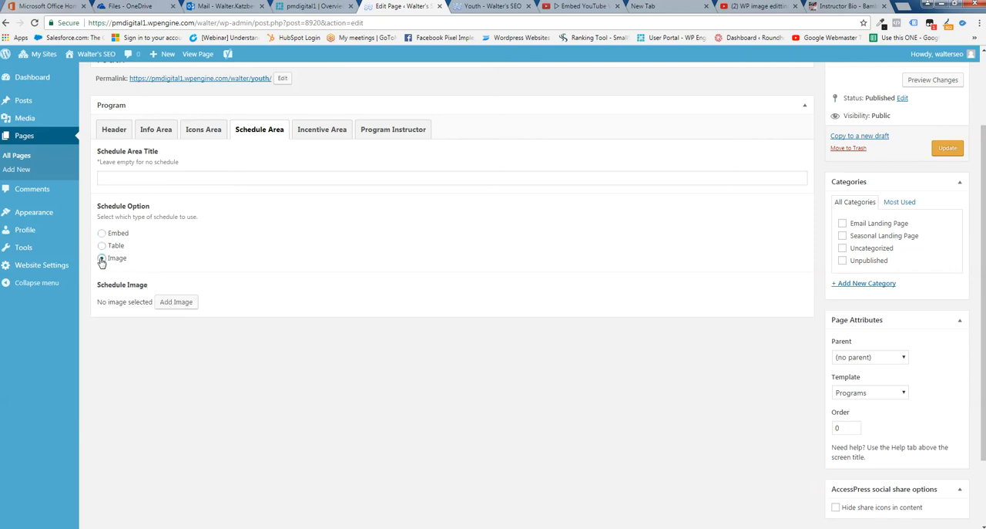
# Upload the heatmap1 picture from Downloads to the media library for the Schedule Image
pyautogui.click(177, 302)
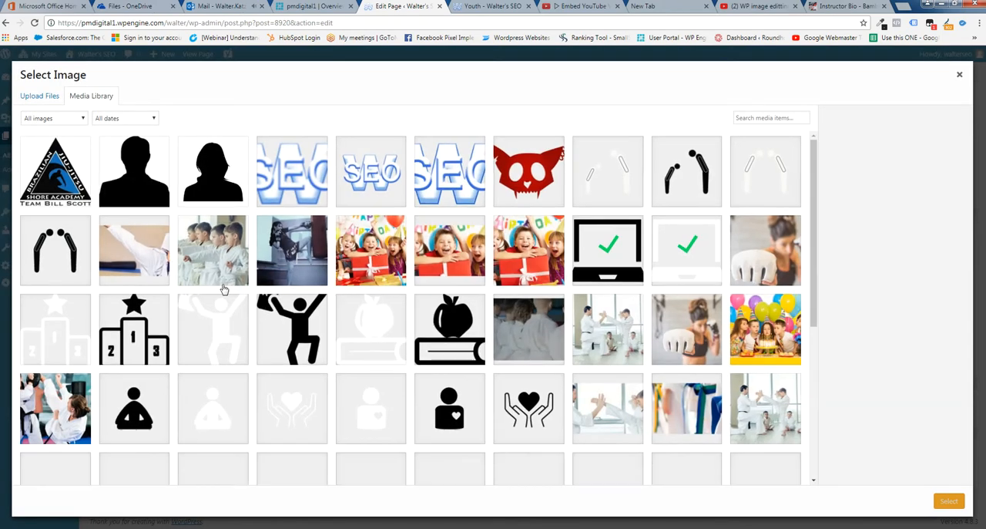
pyautogui.click(43, 99)
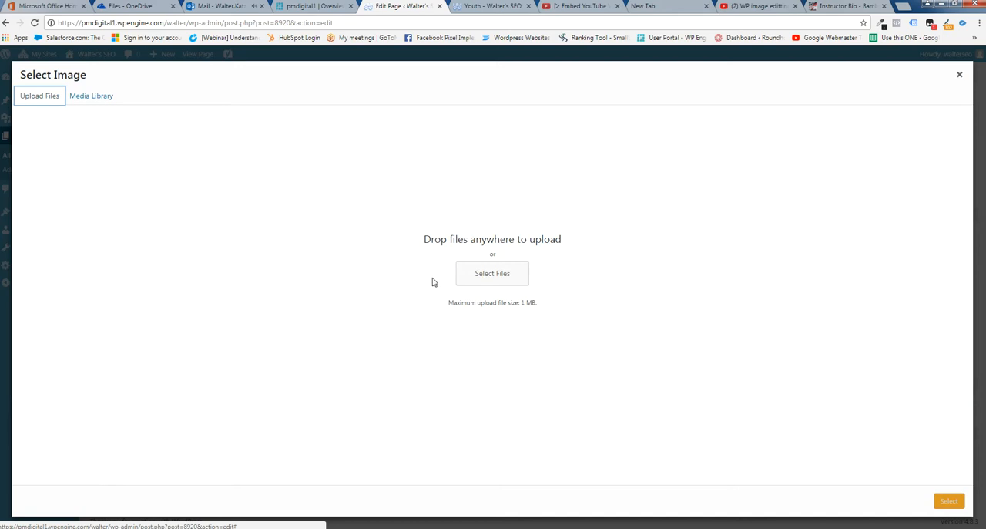
pyautogui.click(497, 273)
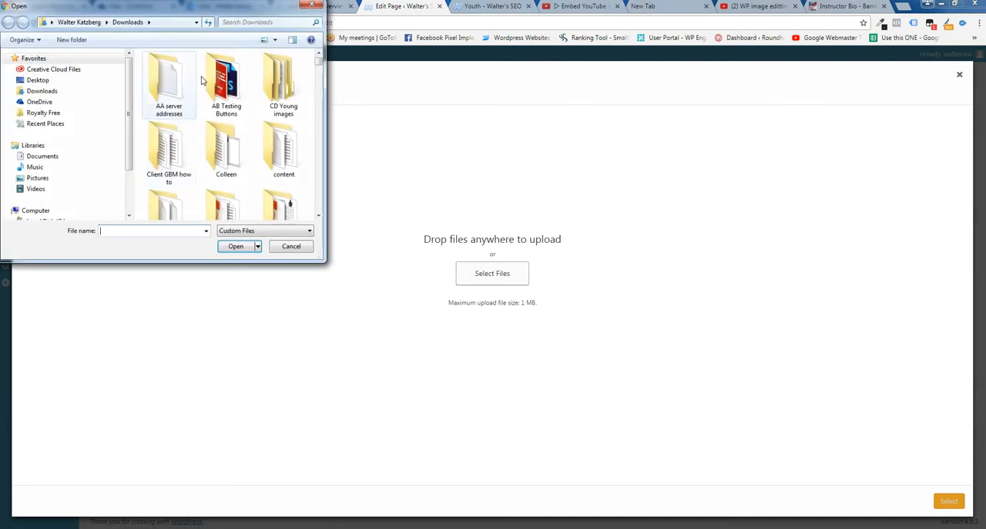
pyautogui.moveTo(318, 62); pyautogui.dragTo(318, 156)
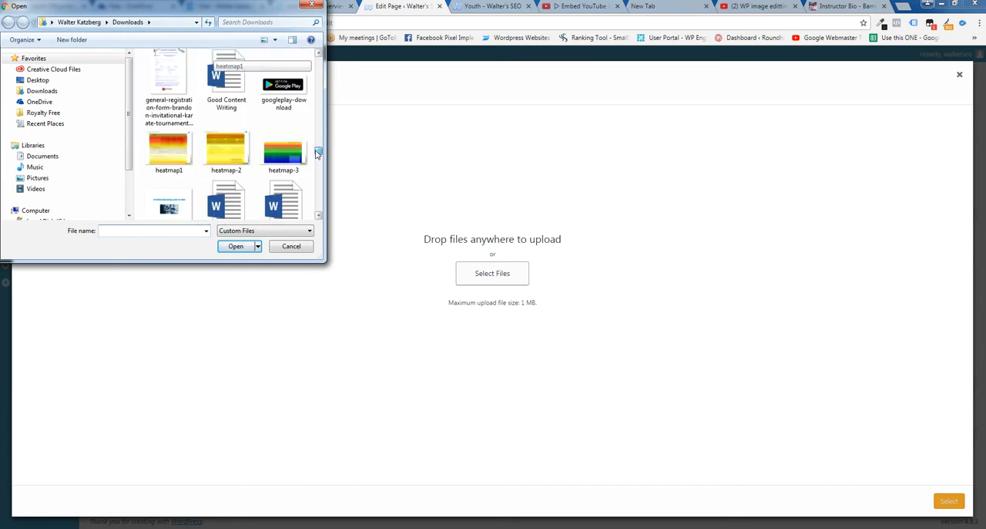
pyautogui.click(174, 159)
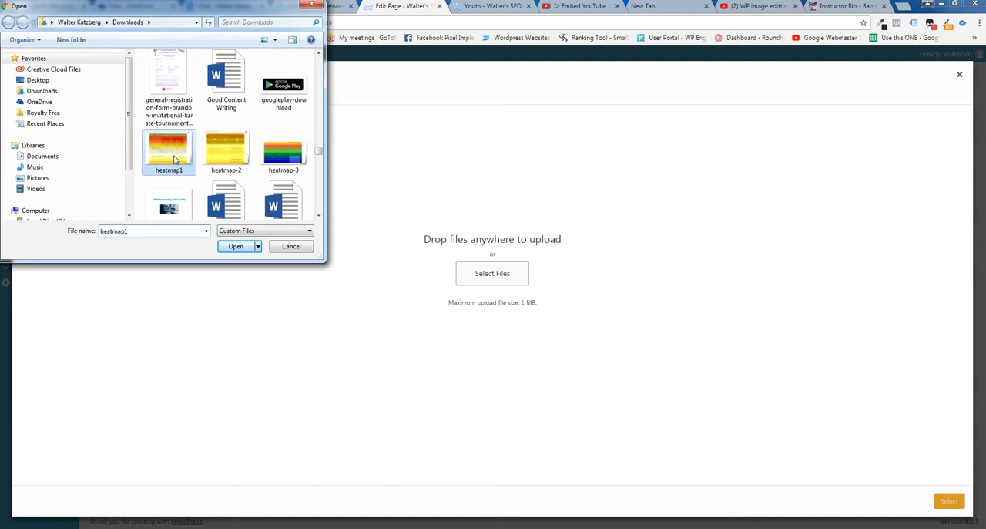
pyautogui.moveTo(170, 155); pyautogui.dragTo(519, 294)
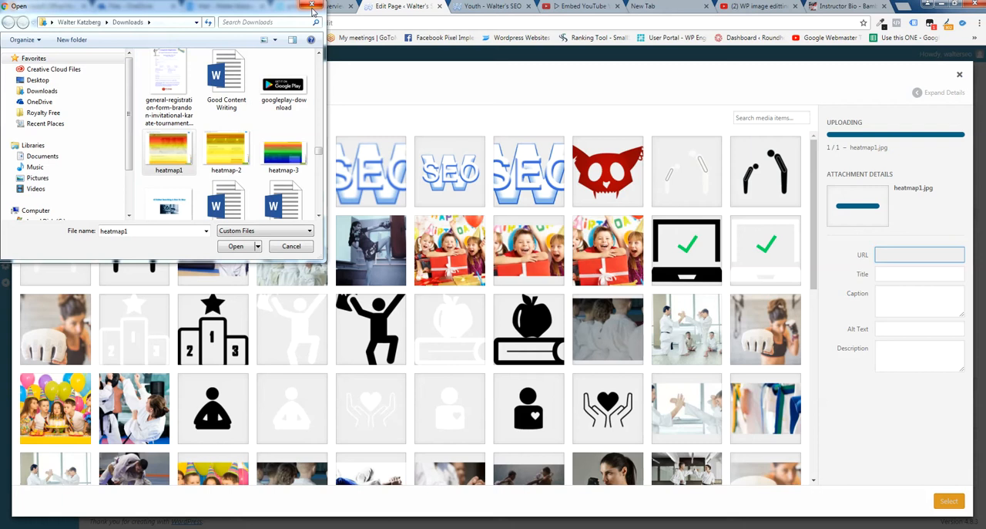
pyautogui.click(312, 7)
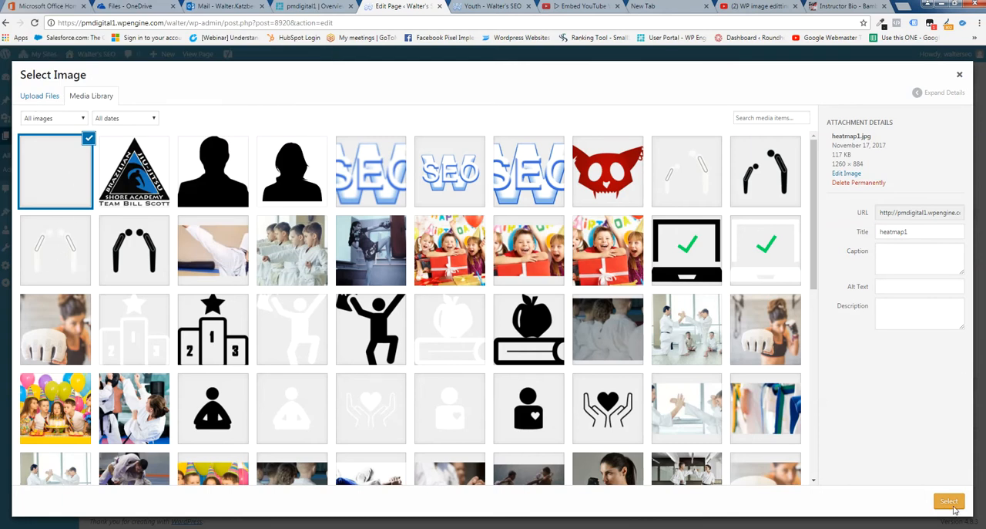
# Set the uploaded heatmap1 picture as the Schedule Image and update the page
pyautogui.click(950, 502)
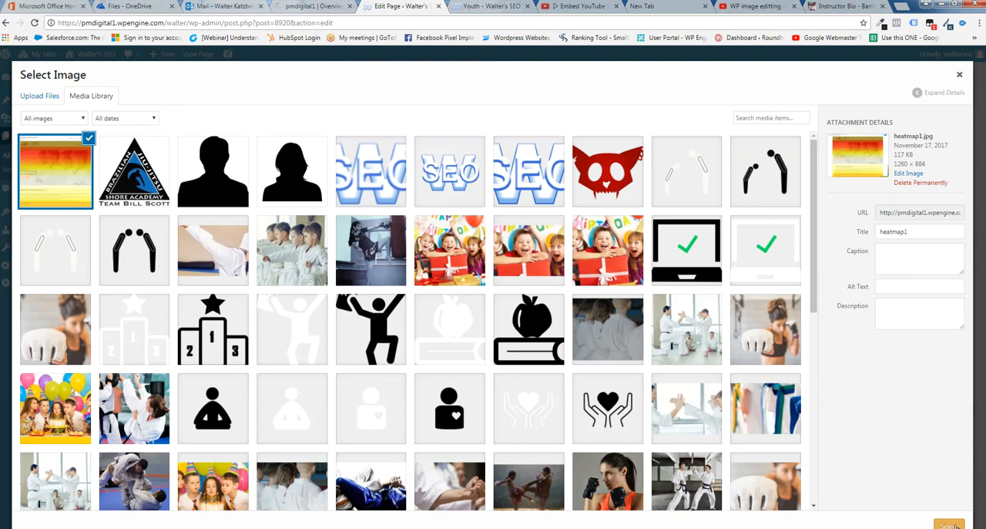
pyautogui.click(954, 525)
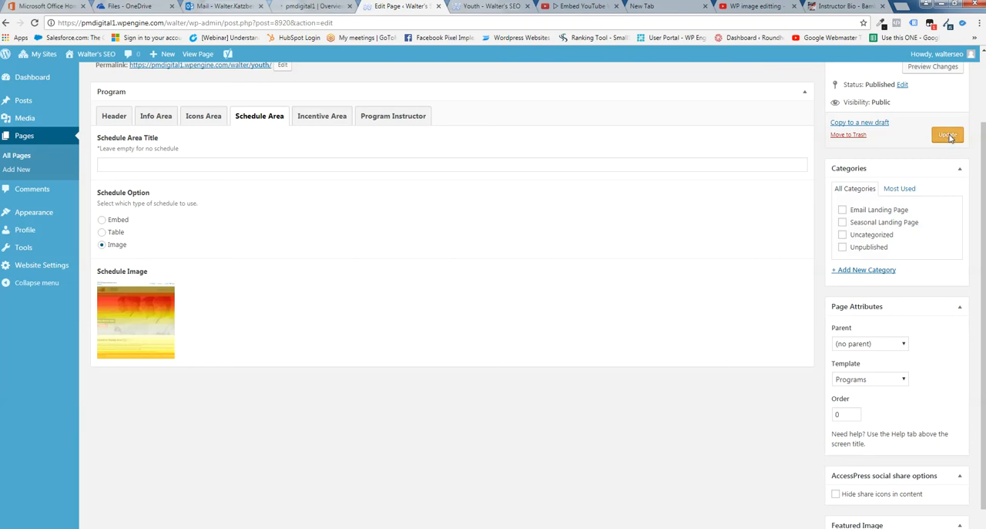
pyautogui.click(949, 136)
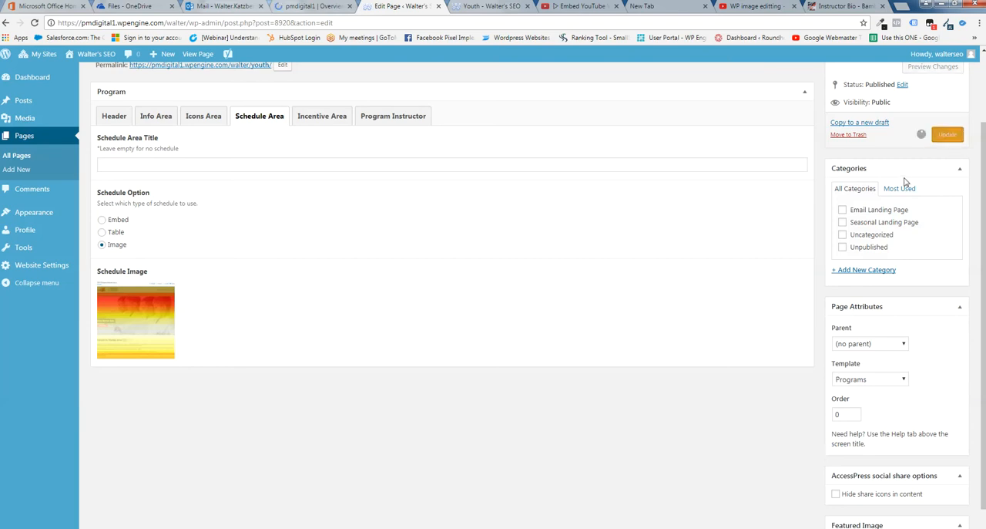
# Reload the live Youth page and look through its sections for the schedule image
pyautogui.click(492, 8)
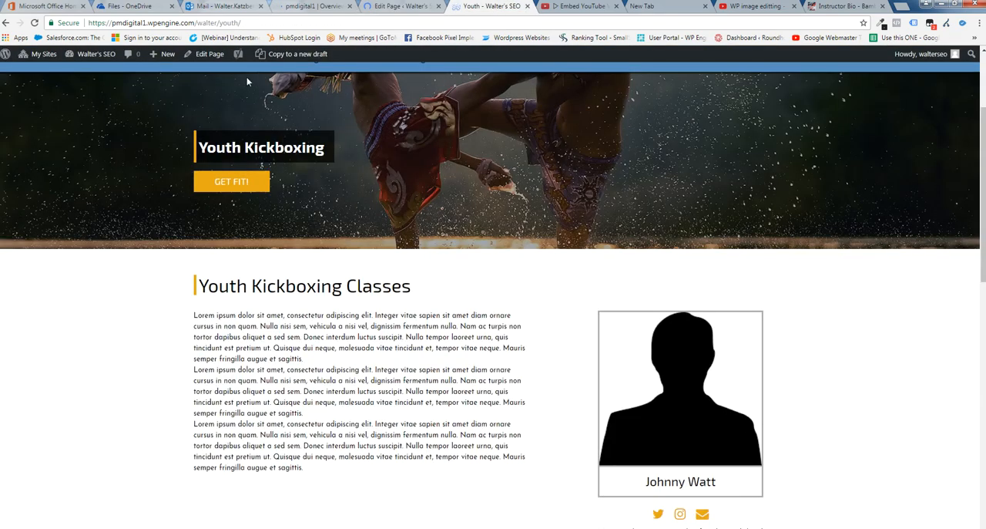
pyautogui.click(34, 22)
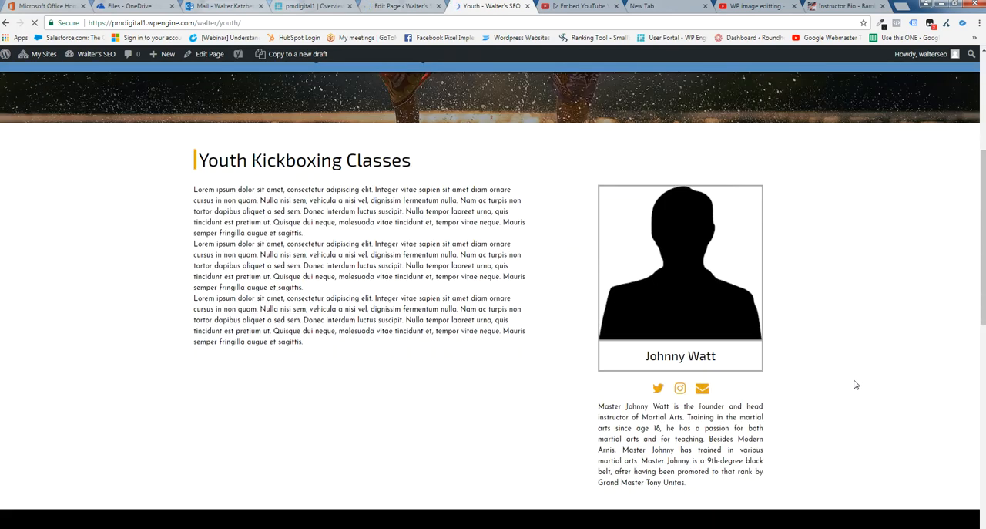
pyautogui.scroll(-4, 854, 381)
pyautogui.scroll(-5, 894, 420)
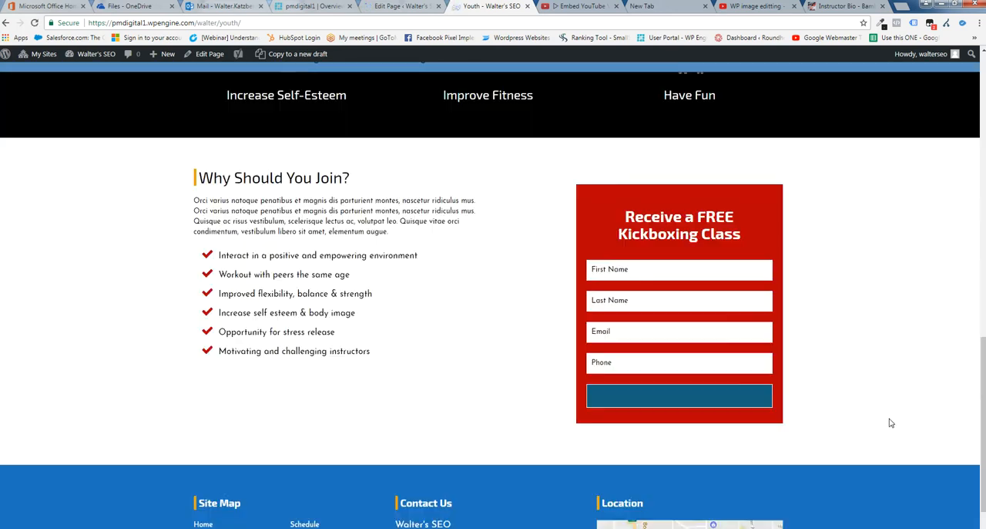
pyautogui.scroll(5, 897, 391)
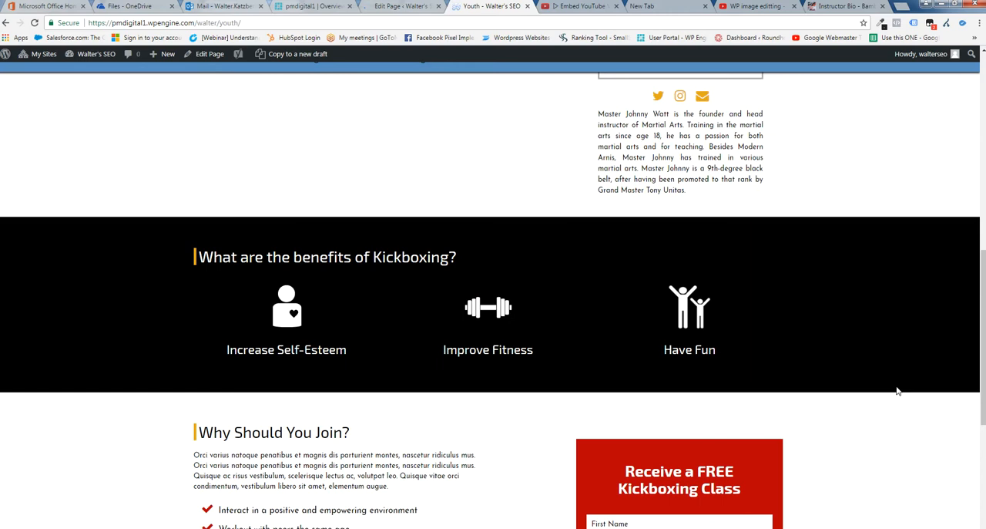
pyautogui.scroll(8, 896, 391)
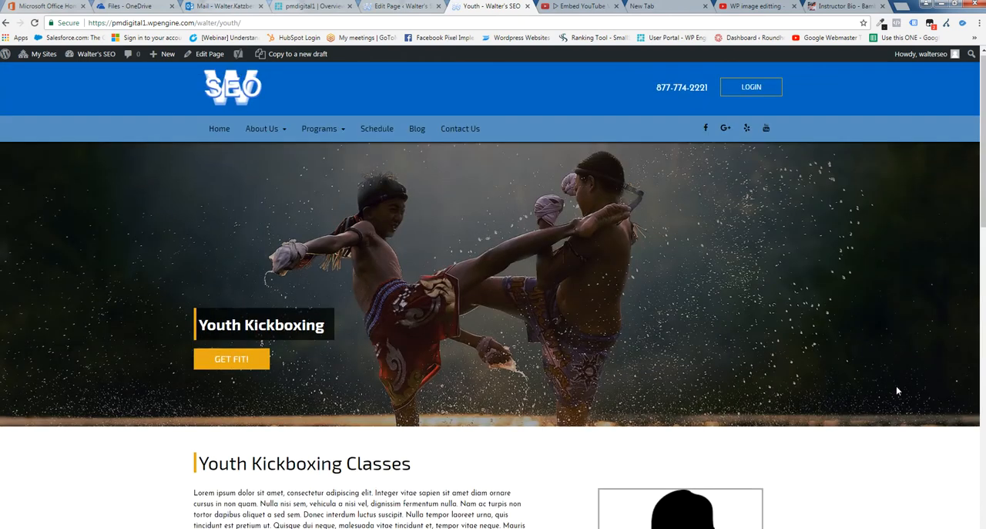
pyautogui.scroll(-5, 897, 391)
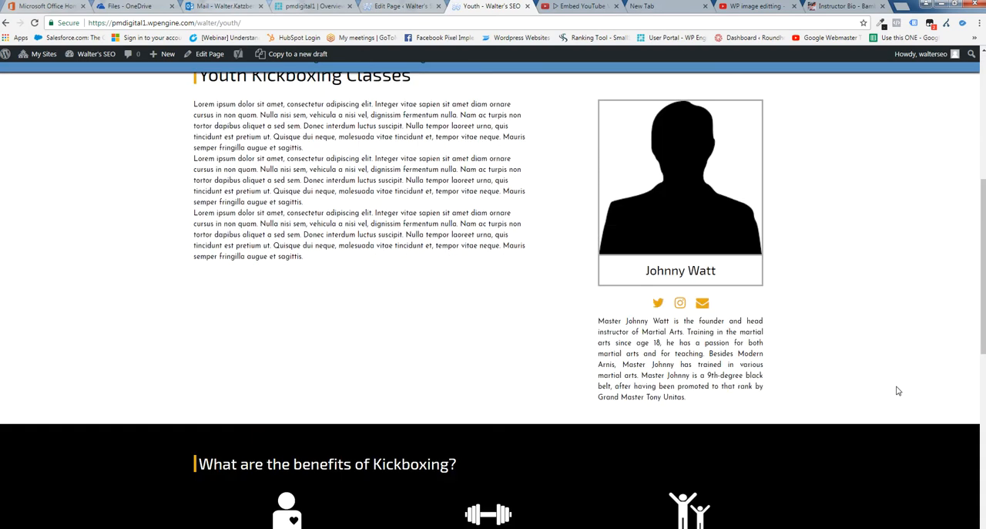
pyautogui.click(34, 22)
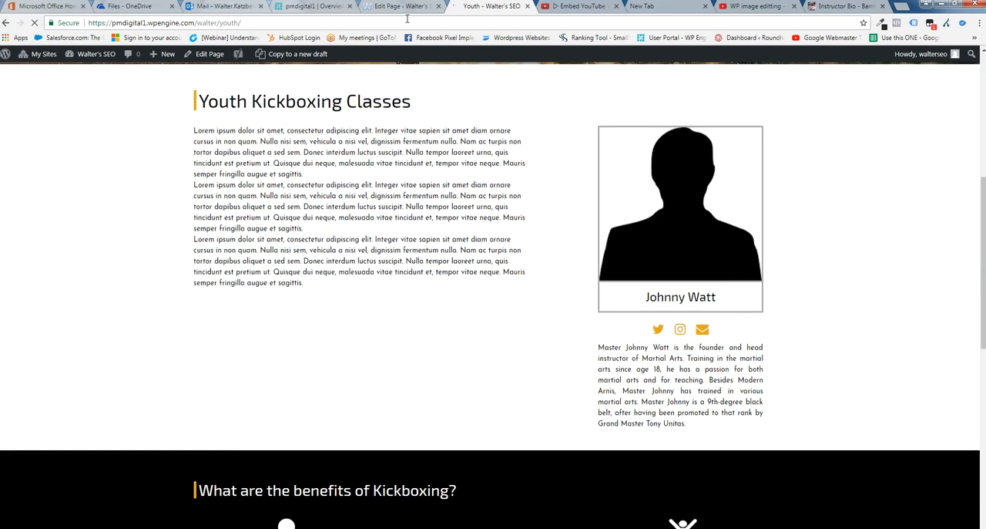
# Set the Schedule Area Title to "Our Schedule" in the page editor and update the page
pyautogui.click(398, 9)
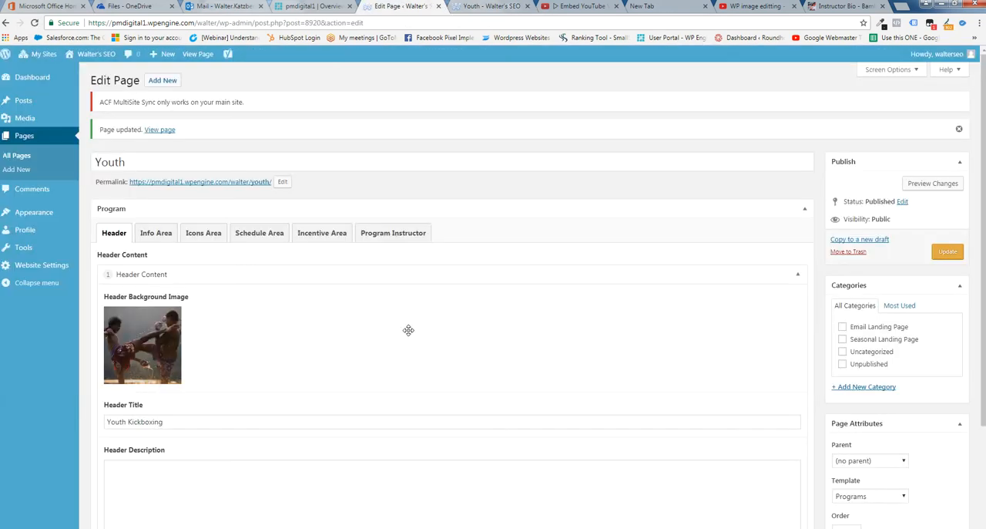
pyautogui.click(259, 233)
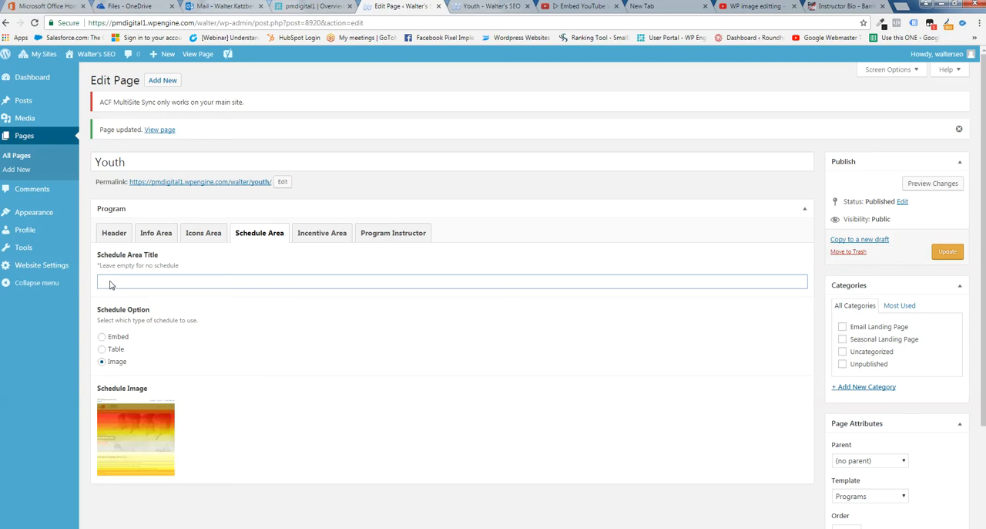
pyautogui.write('Our Schedule')
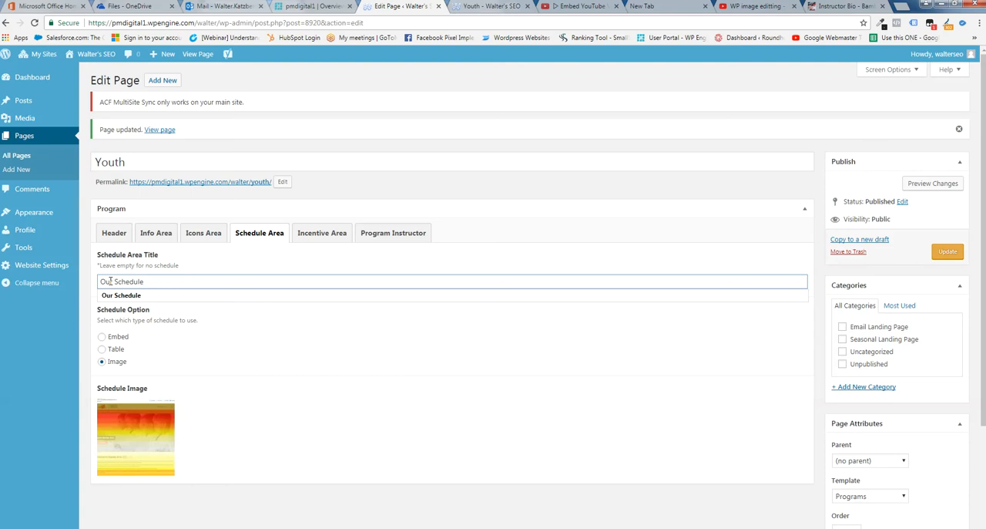
pyautogui.click(946, 252)
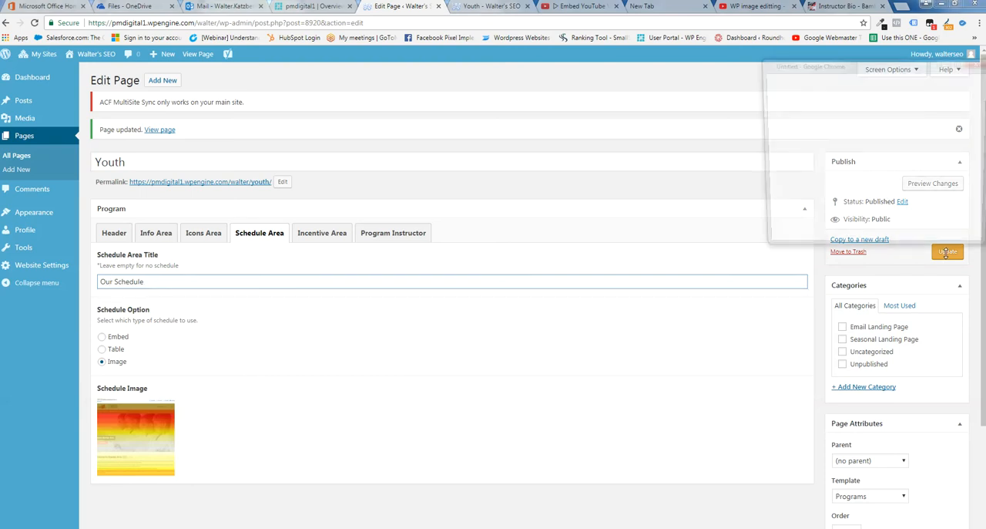
pyautogui.click(972, 65)
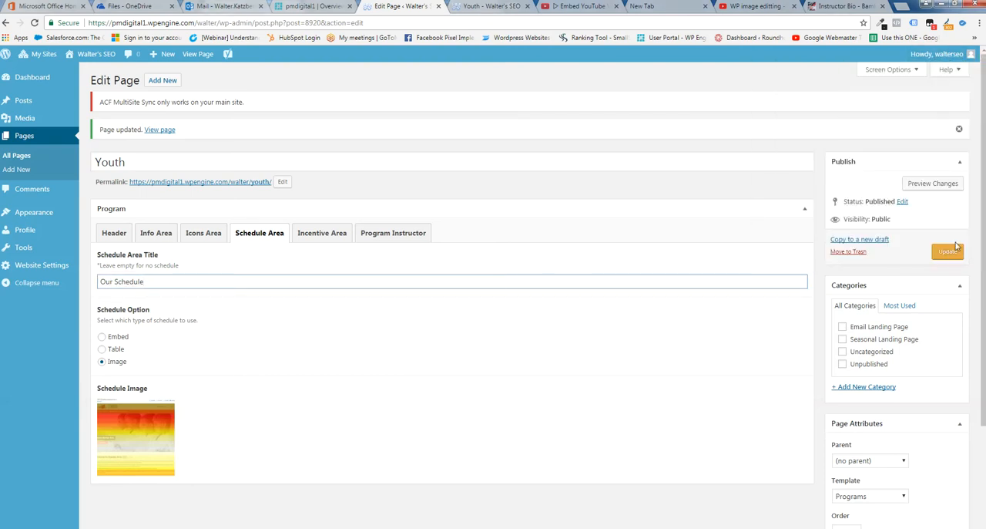
pyautogui.click(951, 253)
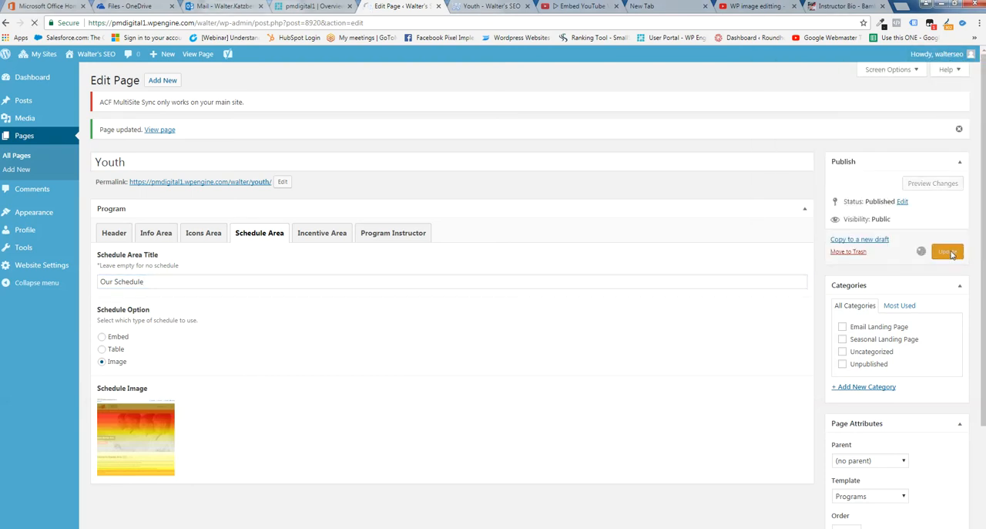
# Reload the live Youth page and check the Our Schedule section with its image
pyautogui.click(488, 8)
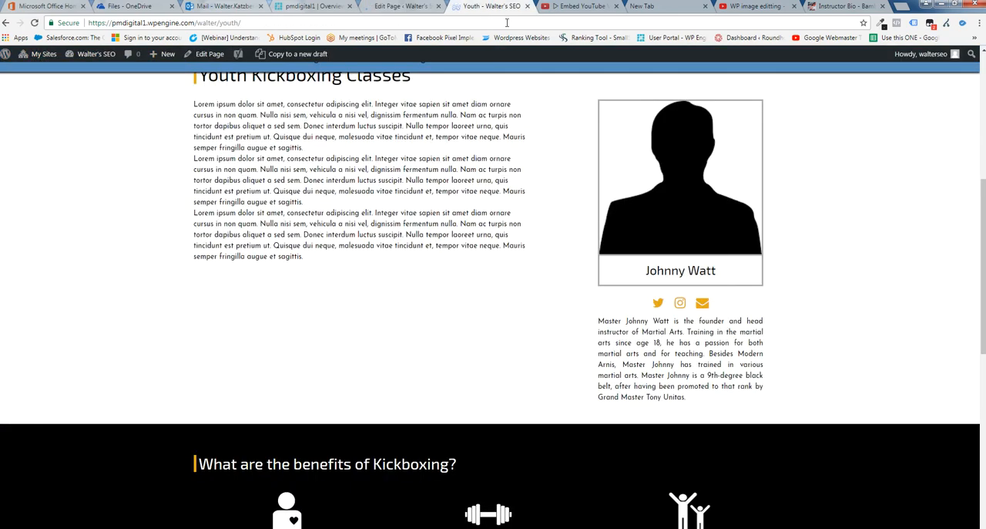
pyautogui.click(34, 23)
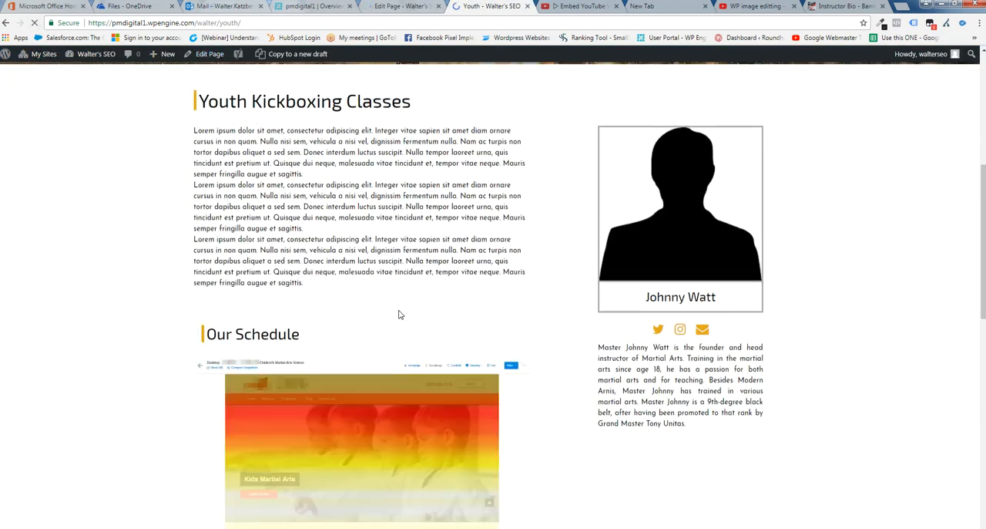
pyautogui.scroll(-2, 550, 322)
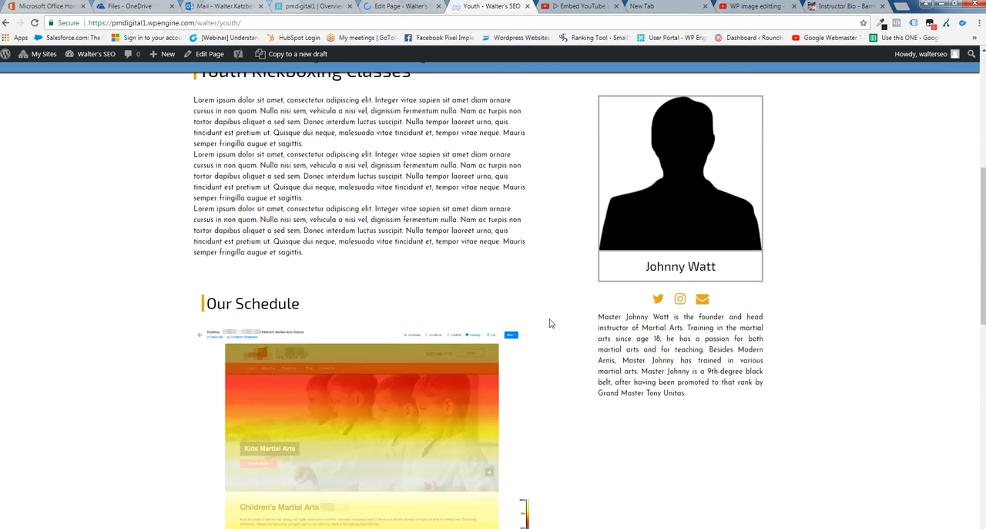
pyautogui.scroll(-2, 550, 323)
pyautogui.scroll(2, 568, 328)
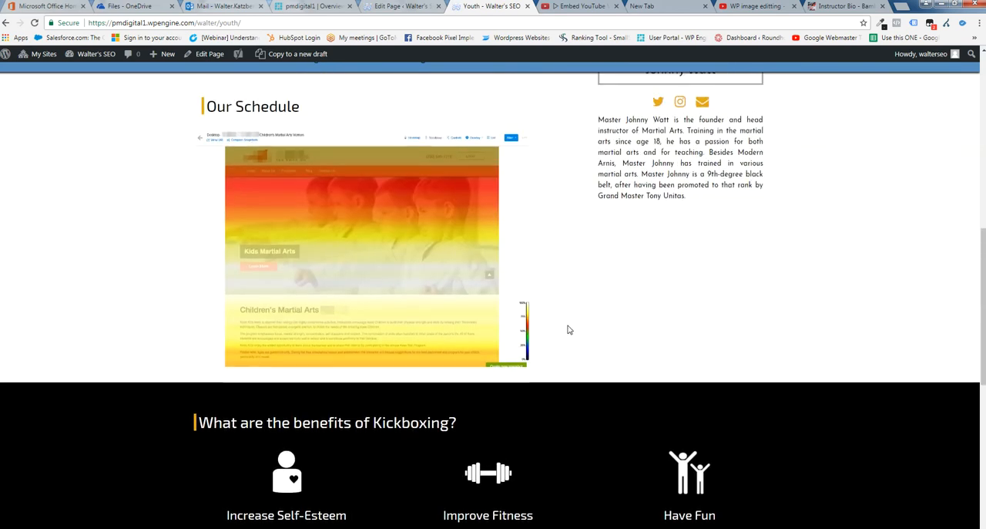
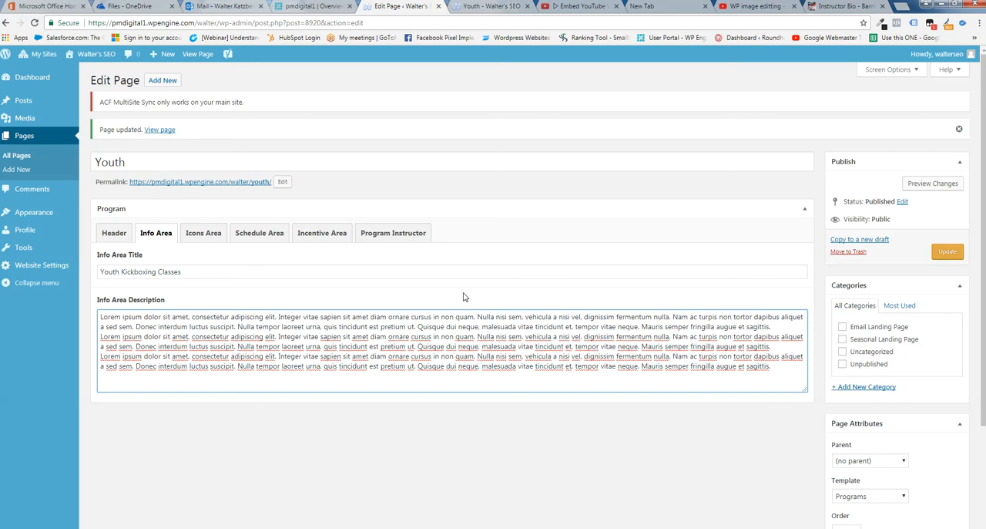
# Set the Schedule Area's Schedule Option to Table and remove the existing Monday and Wednesday entries from the Calendar
pyautogui.click(273, 240)
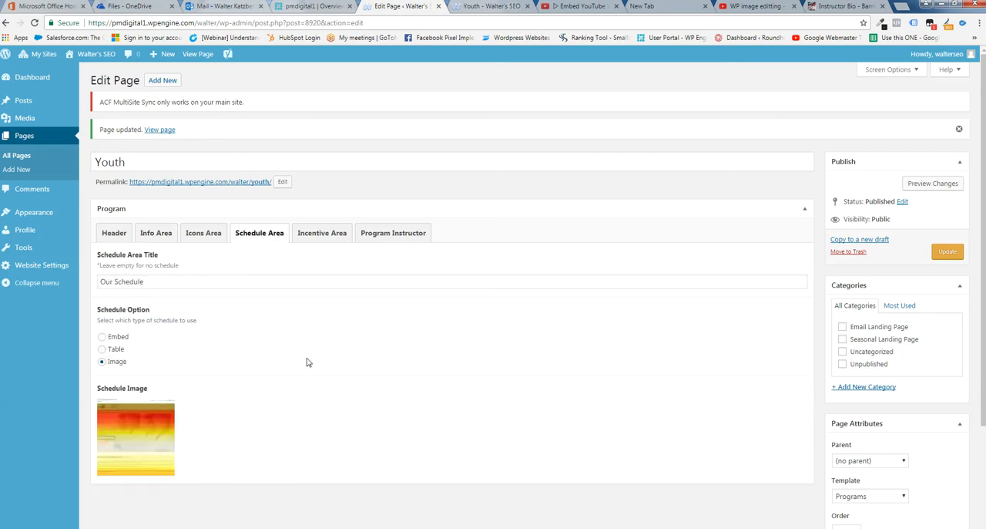
pyautogui.click(103, 351)
pyautogui.scroll(-2, 379, 335)
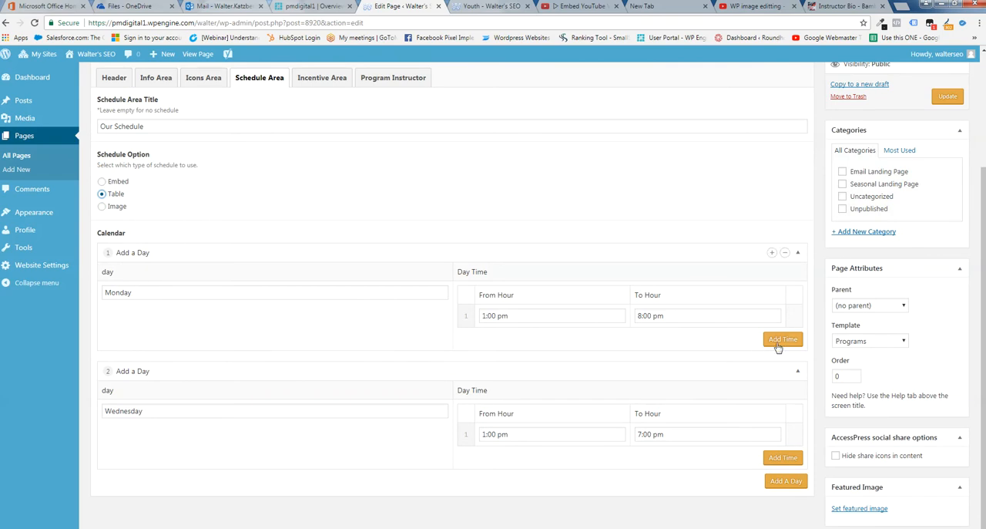
pyautogui.scroll(-1, 542, 400)
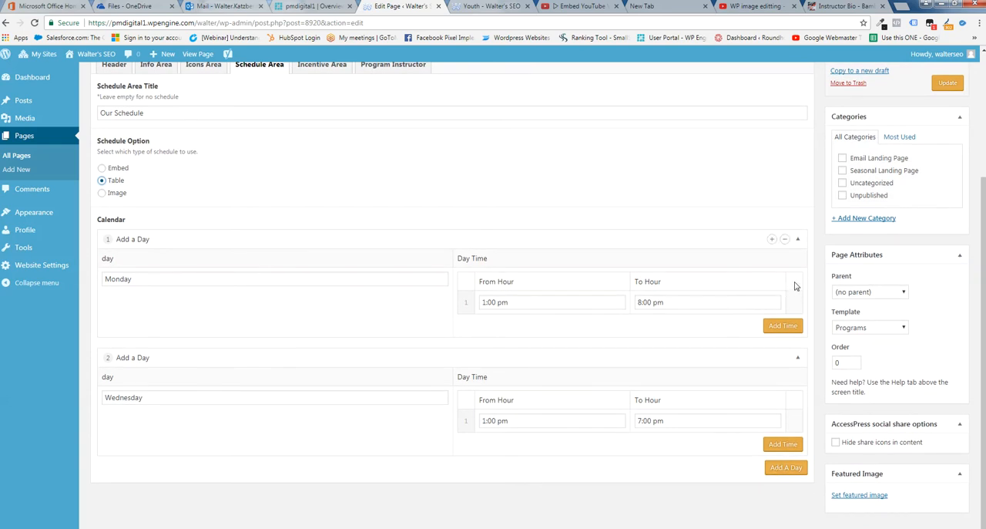
pyautogui.click(785, 241)
pyautogui.click(785, 241)
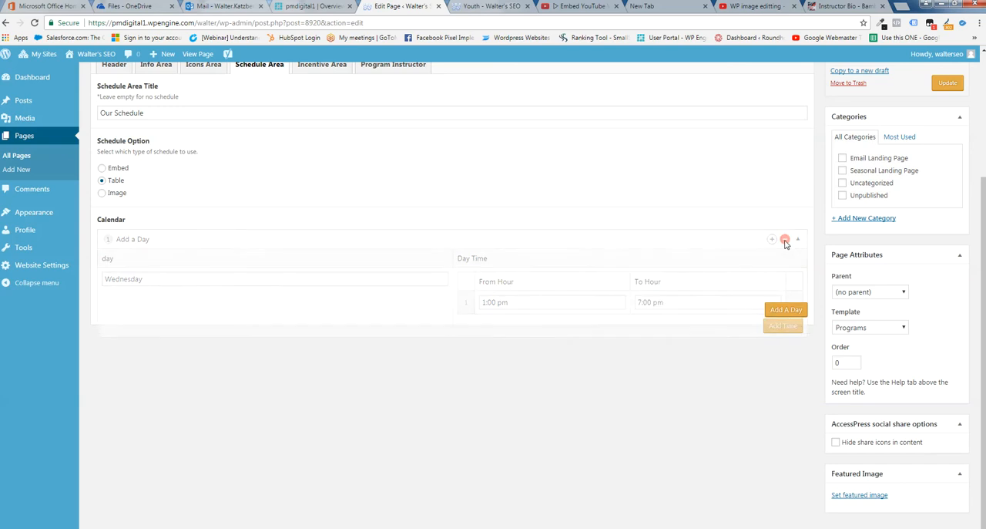
# Look through the Embed and Table schedule options, switch to Image and remove the current Schedule Image
pyautogui.scroll(2, 431, 208)
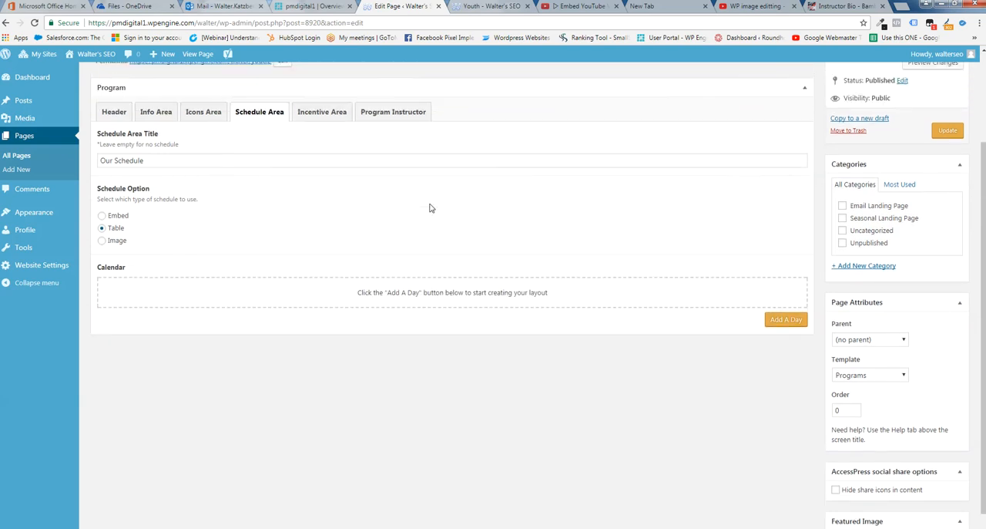
pyautogui.click(101, 271)
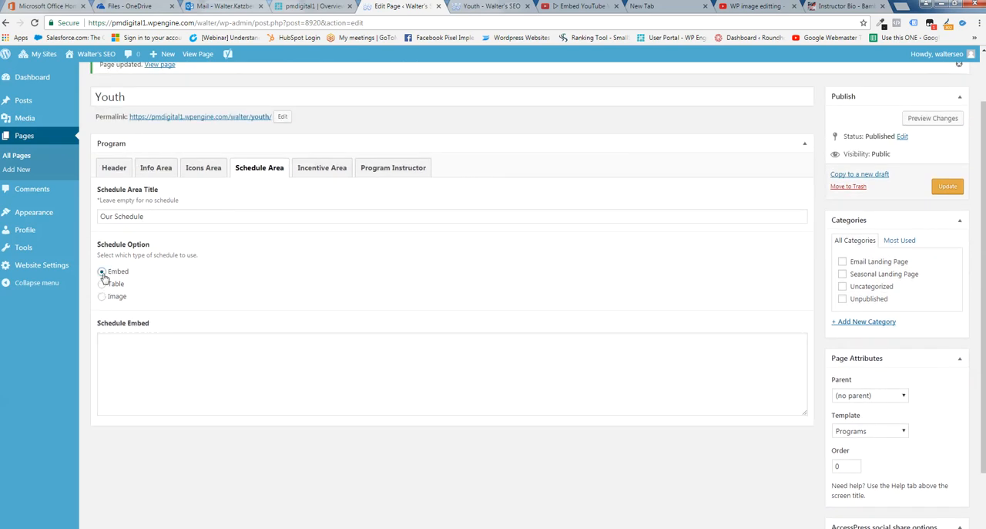
pyautogui.click(102, 283)
pyautogui.click(102, 297)
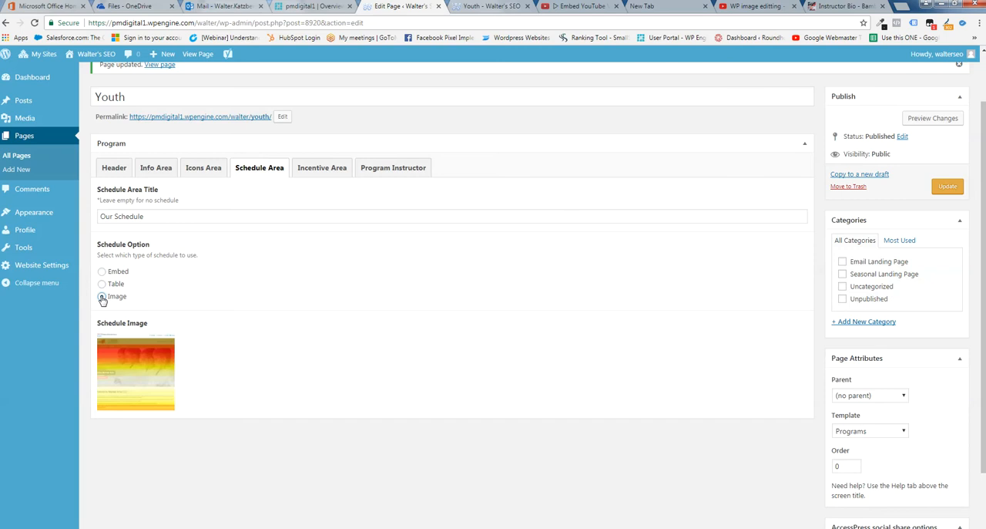
pyautogui.moveTo(160, 351)
pyautogui.click(165, 344)
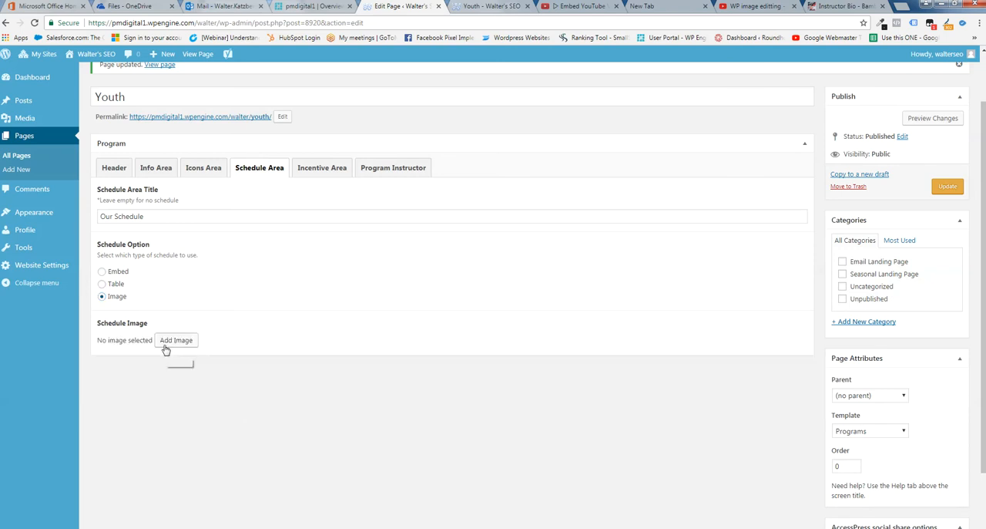
# Set the Schedule Option to Table and add a first calendar day named Monday
pyautogui.click(102, 283)
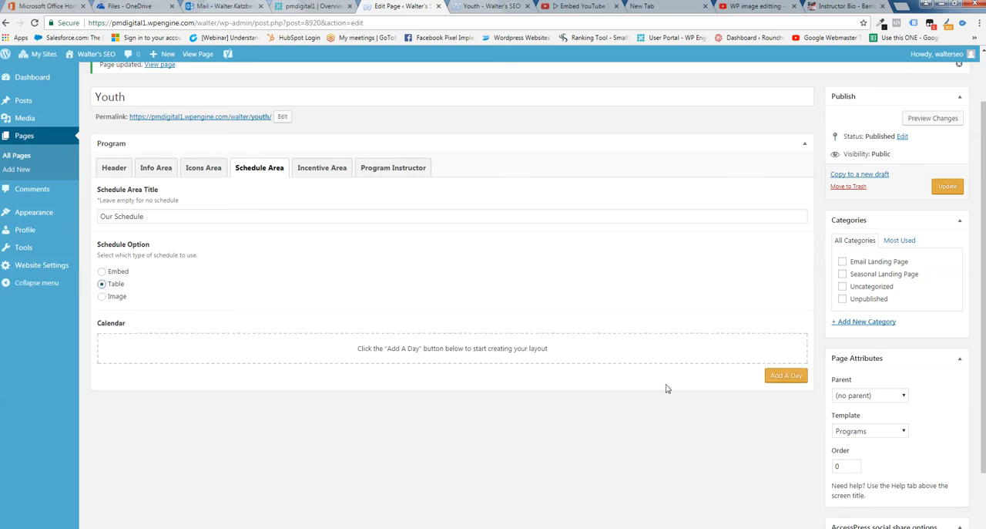
pyautogui.click(781, 380)
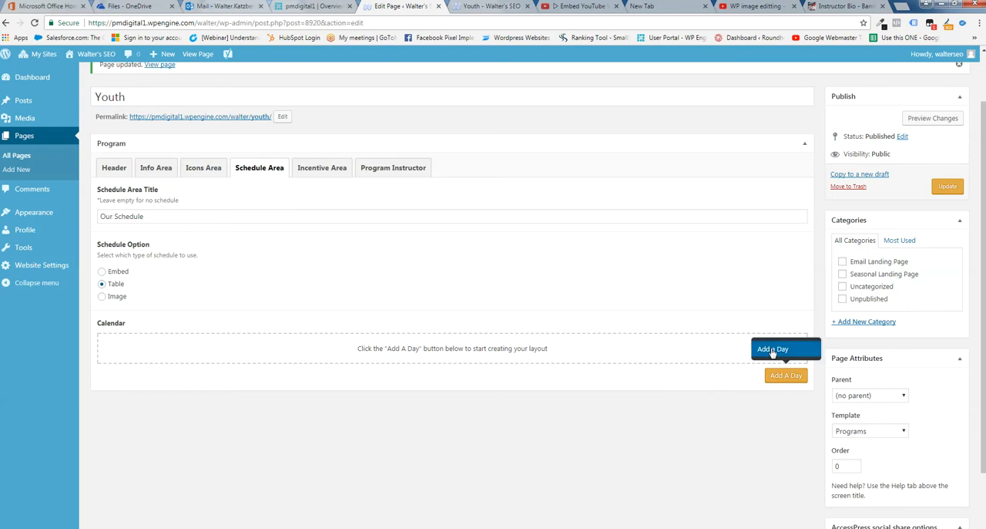
pyautogui.click(773, 351)
pyautogui.click(167, 382)
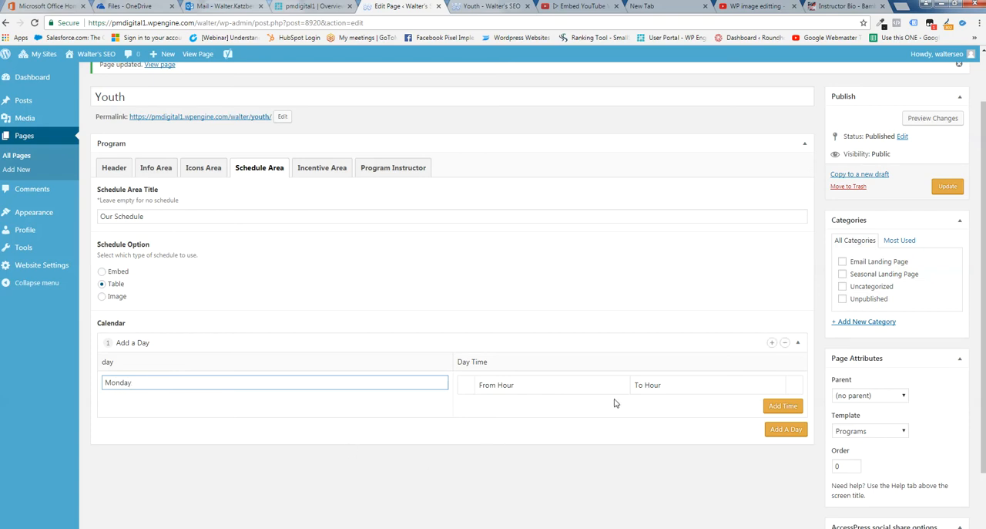
# Add a time row to Monday running from 1:00 pm to 9:00 pm
pyautogui.click(783, 407)
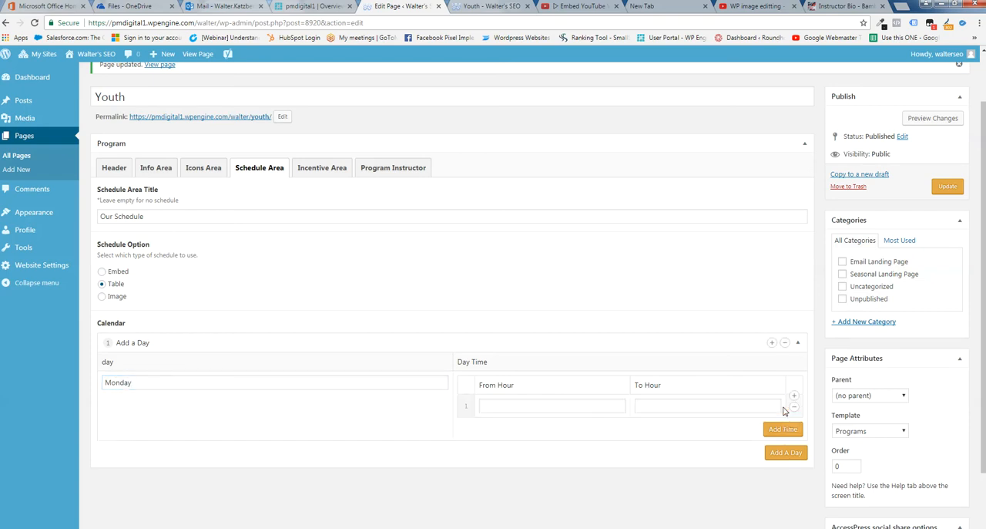
pyautogui.click(516, 405)
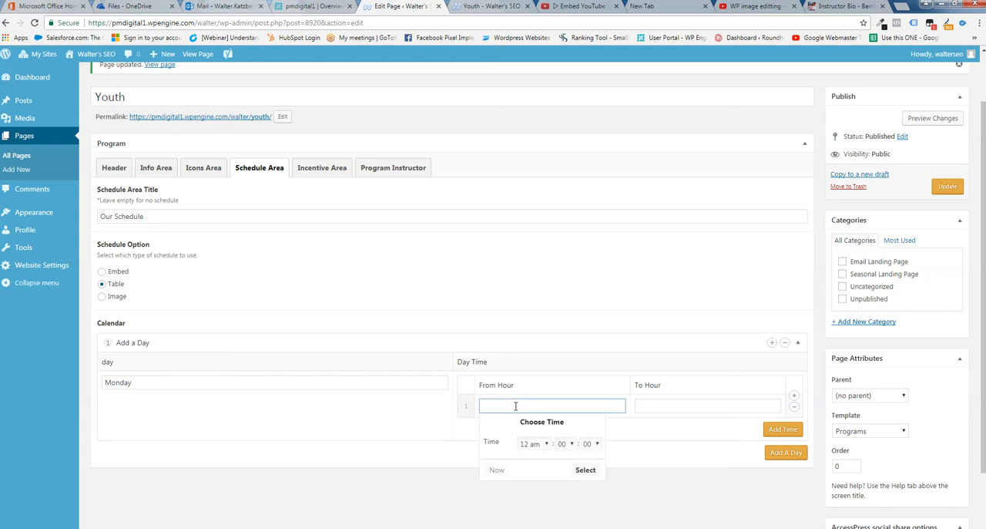
pyautogui.click(547, 445)
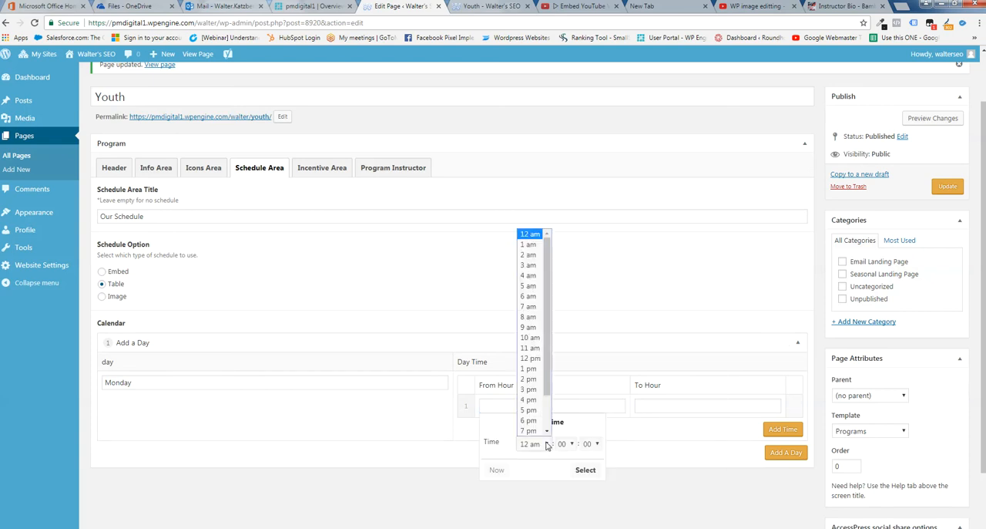
pyautogui.click(531, 371)
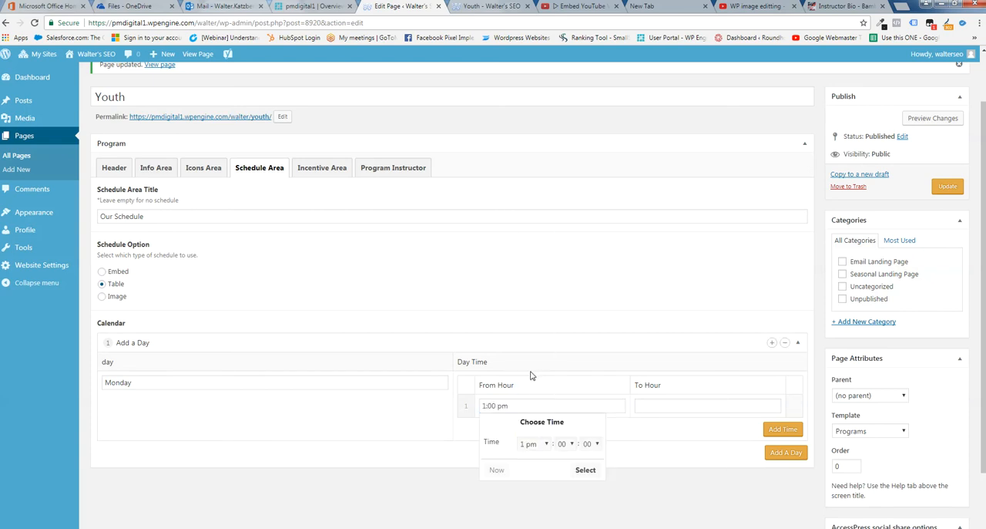
pyautogui.click(665, 406)
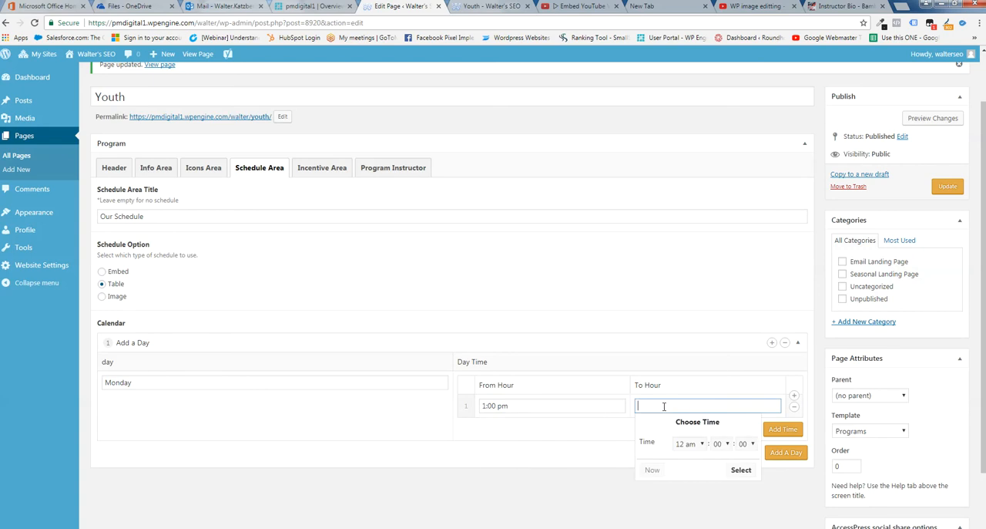
pyautogui.click(704, 446)
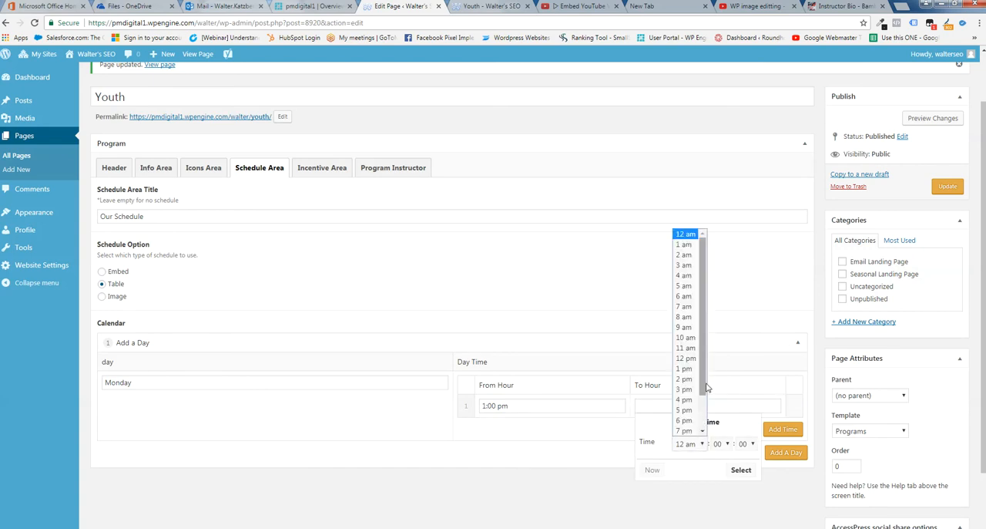
pyautogui.moveTo(701, 392); pyautogui.dragTo(702, 413)
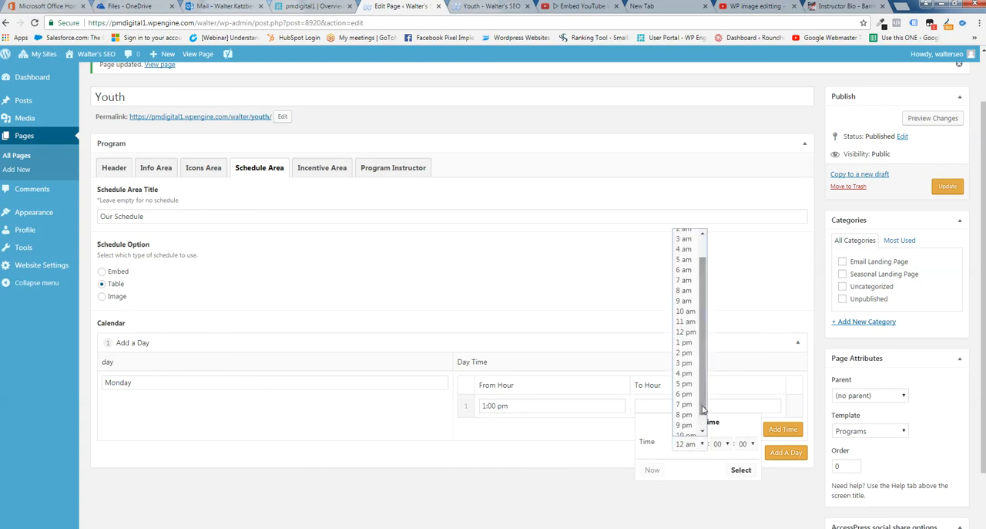
pyautogui.click(682, 425)
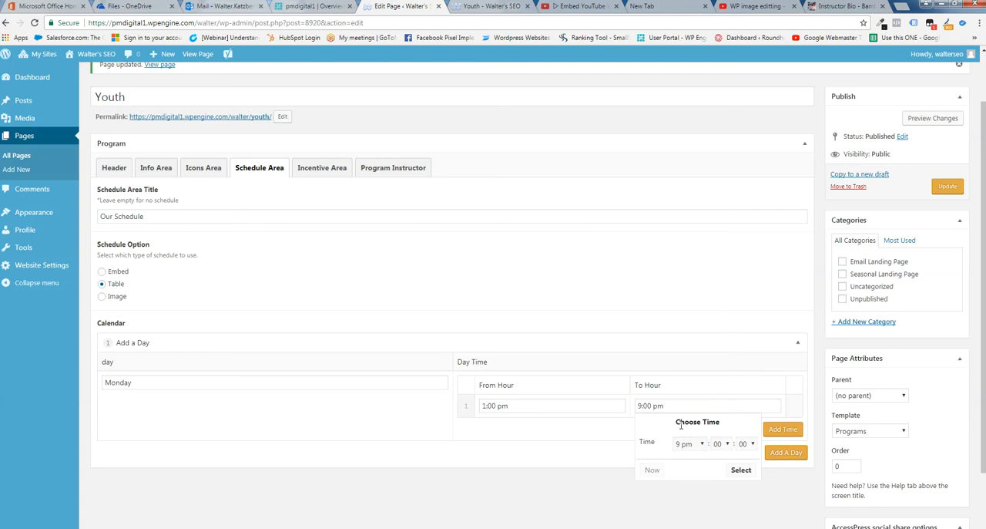
pyautogui.click(512, 457)
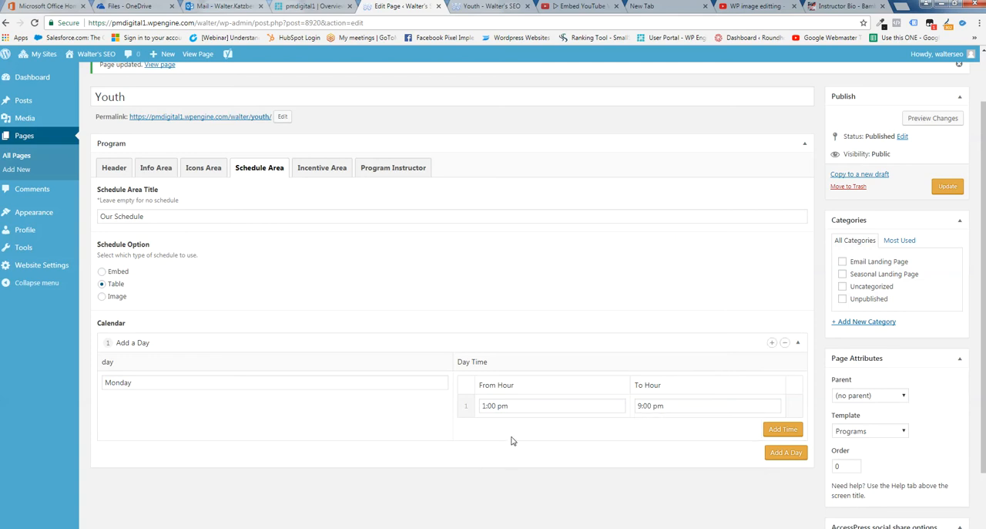
# Add a second calendar day named Wednesday
pyautogui.scroll(-1, 512, 441)
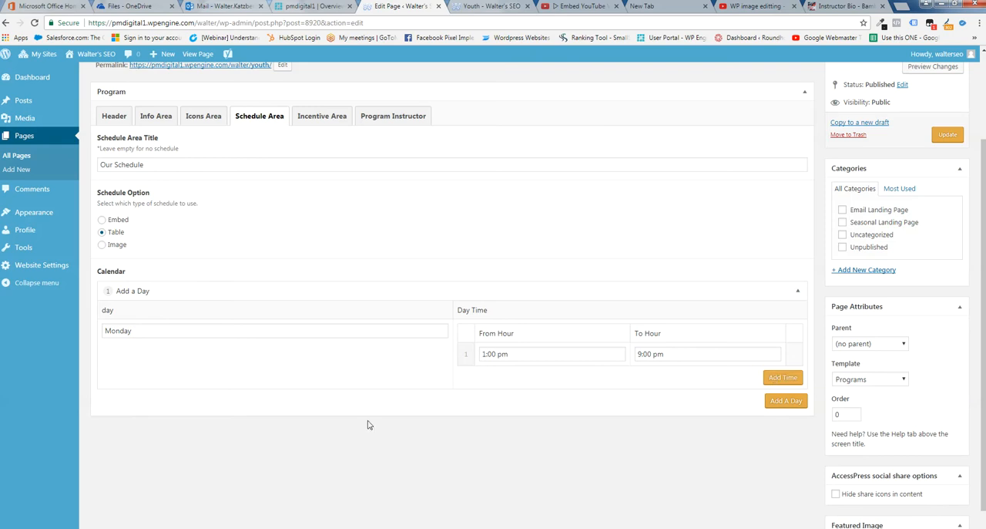
pyautogui.scroll(-1, 366, 401)
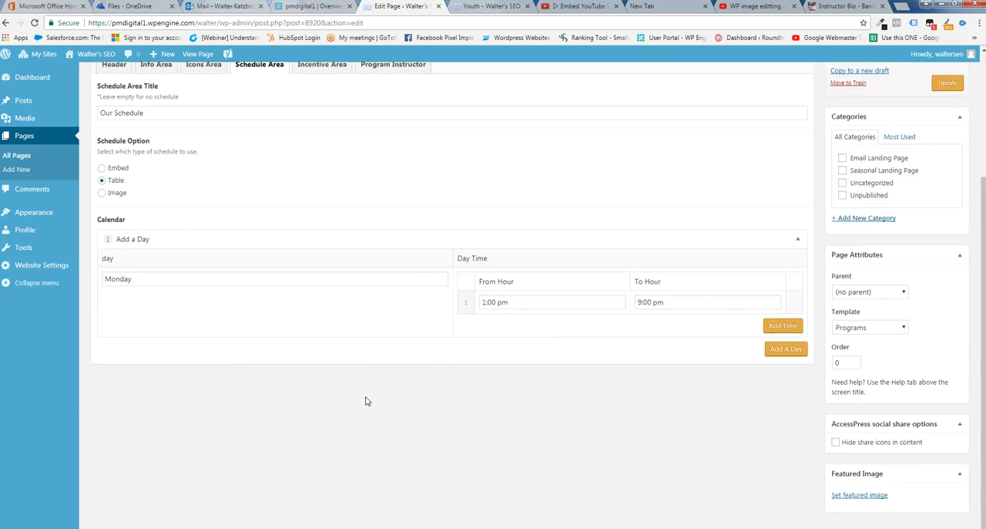
pyautogui.click(780, 351)
pyautogui.click(763, 329)
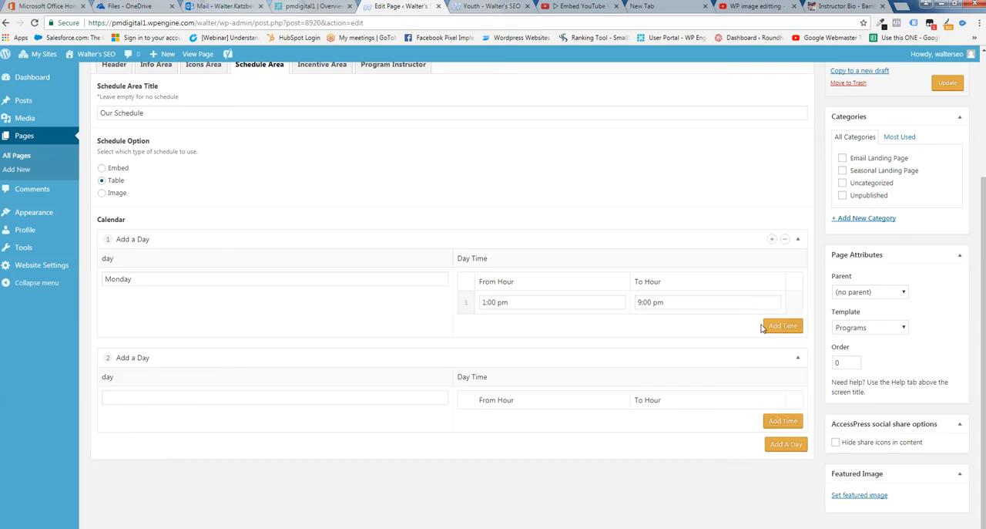
pyautogui.click(122, 396)
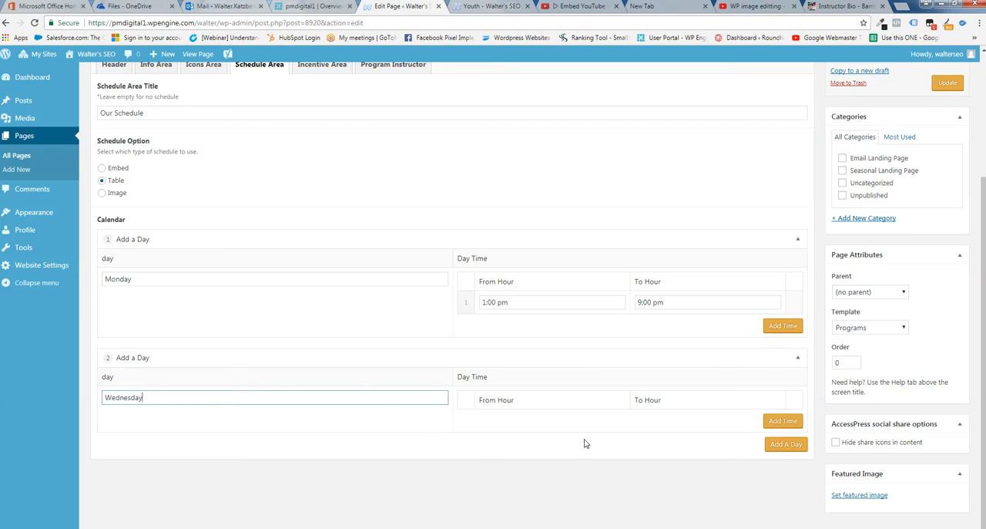
# Add a time row to Wednesday running from 1:00 pm to 9:00 pm
pyautogui.click(780, 422)
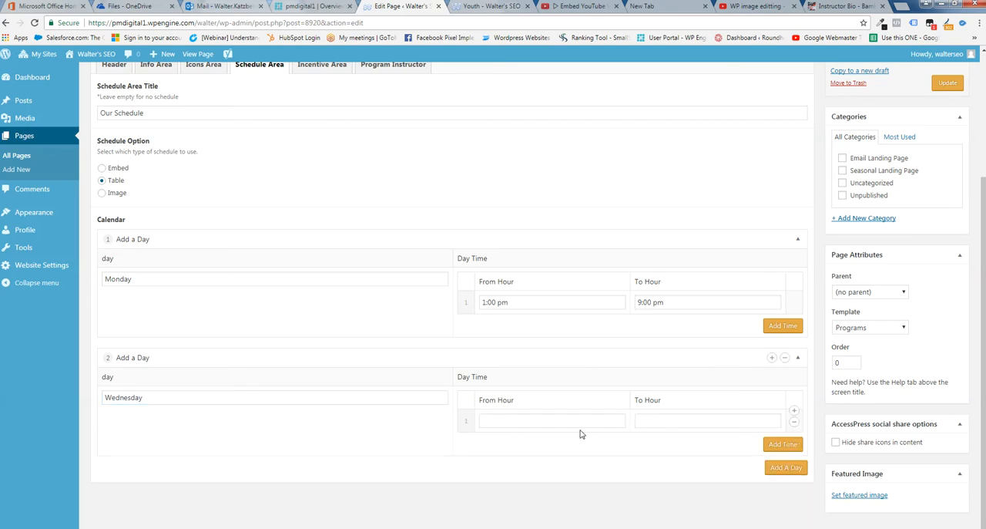
pyautogui.click(500, 423)
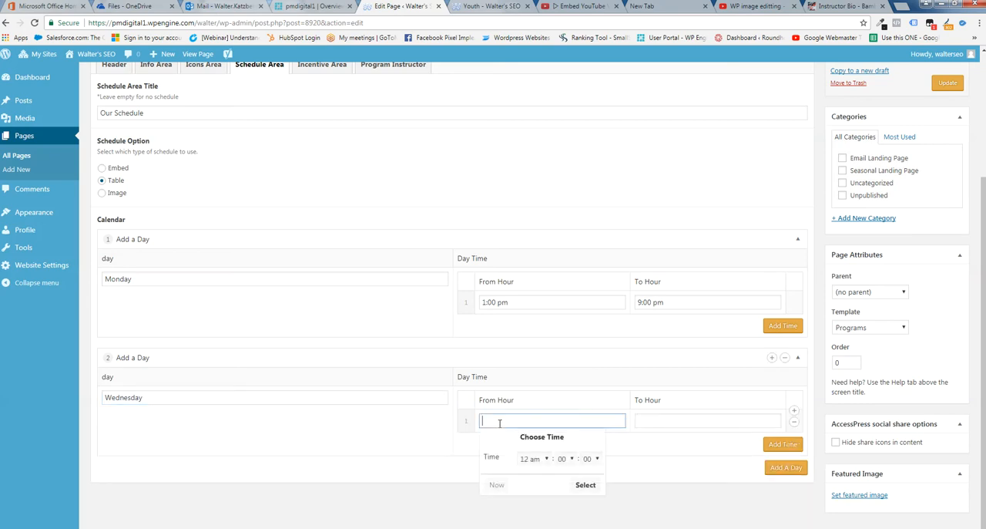
pyautogui.click(546, 459)
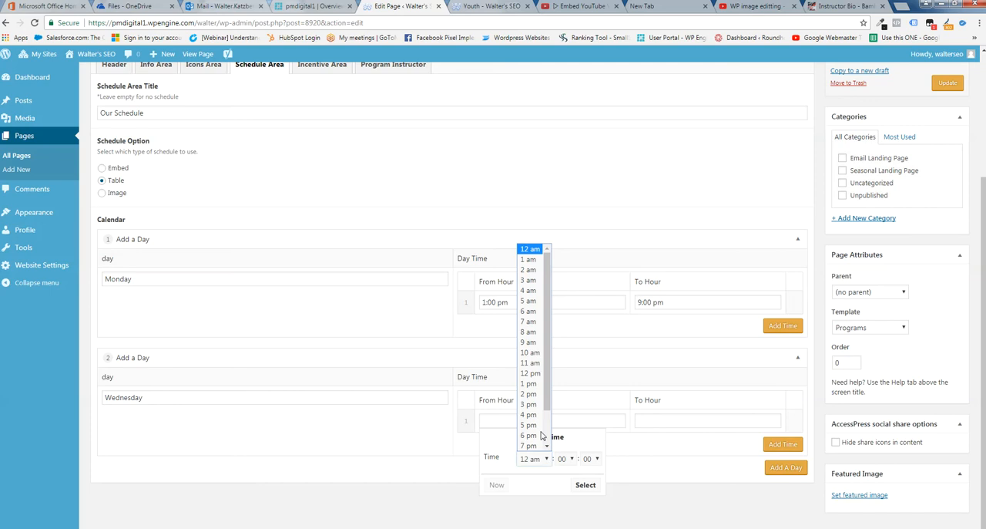
pyautogui.click(530, 383)
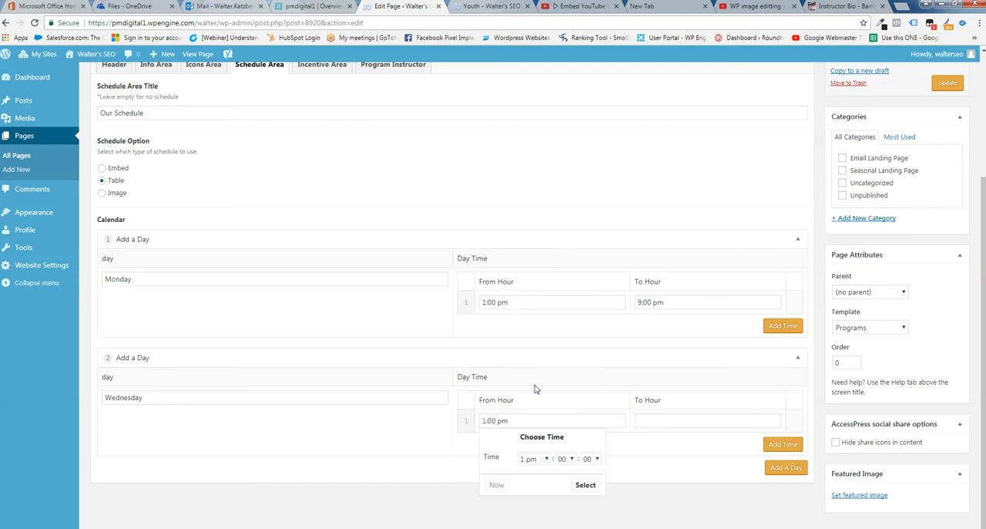
pyautogui.click(659, 420)
pyautogui.click(703, 459)
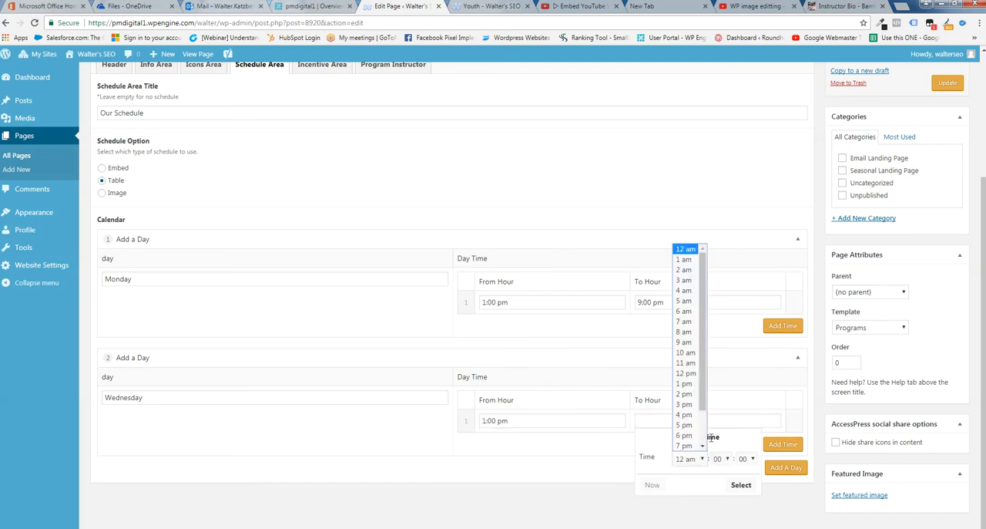
pyautogui.scroll(-2, 702, 423)
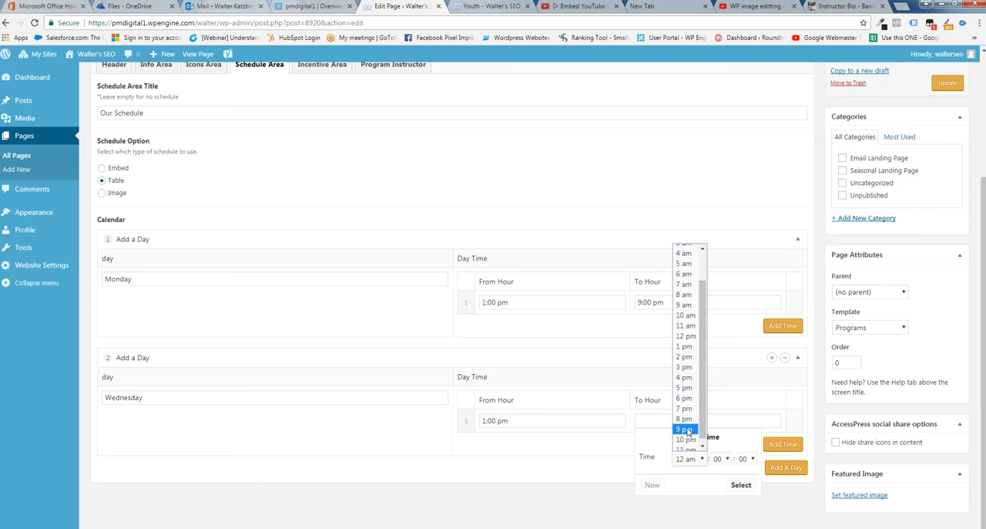
pyautogui.click(685, 430)
pyautogui.click(555, 461)
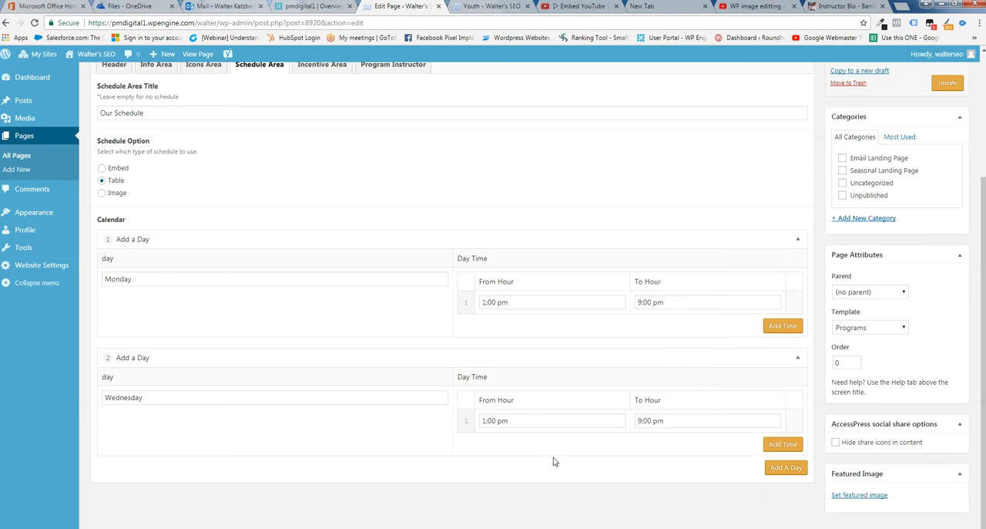
# Add a third calendar day named Friday and insert an empty time row for it
pyautogui.click(783, 466)
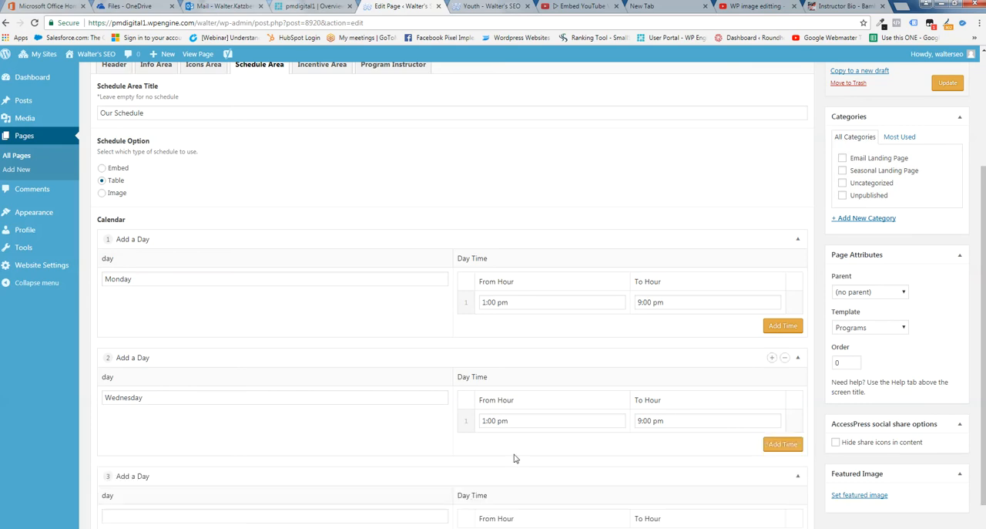
pyautogui.scroll(-2, 298, 419)
pyautogui.click(132, 453)
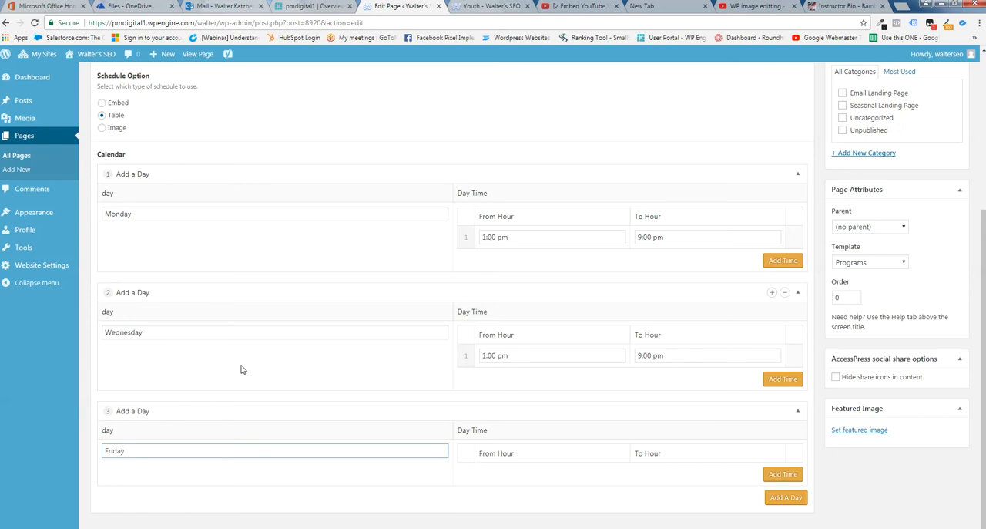
pyautogui.click(581, 459)
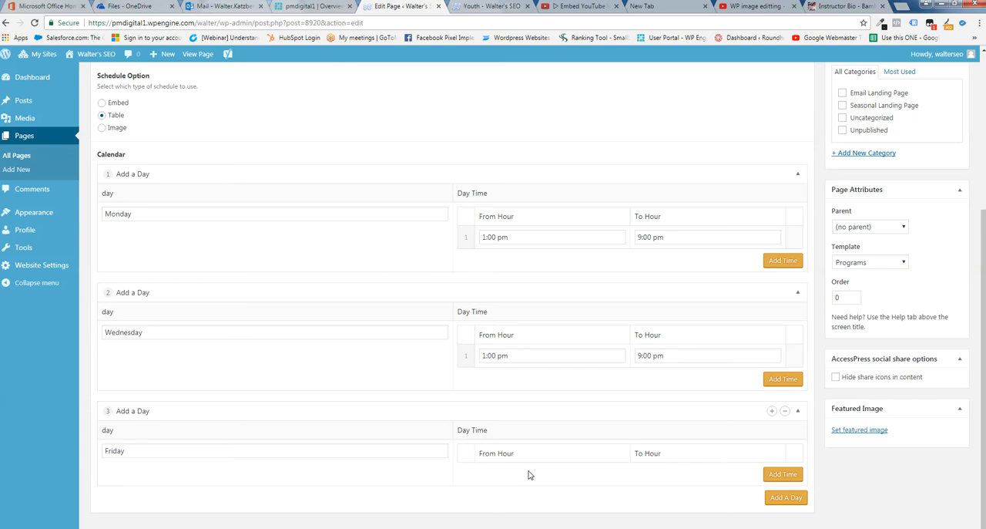
pyautogui.click(790, 474)
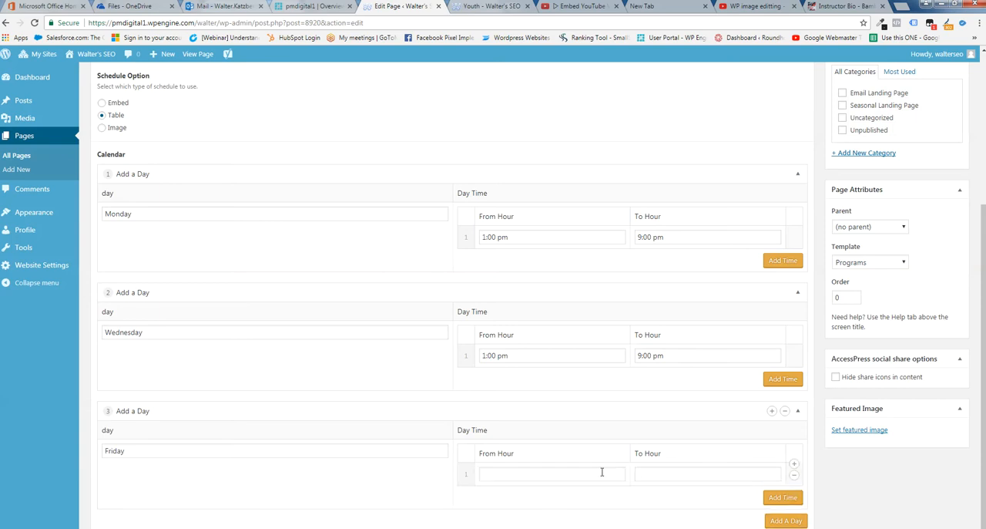
# Set Friday's time row to run from 4:00 pm to 5:00 pm
pyautogui.click(524, 475)
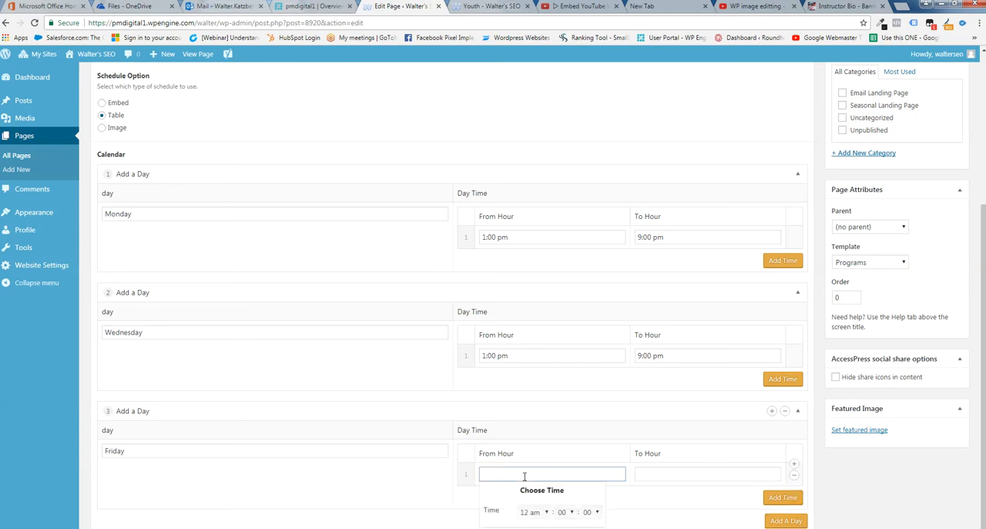
pyautogui.scroll(-1, 539, 487)
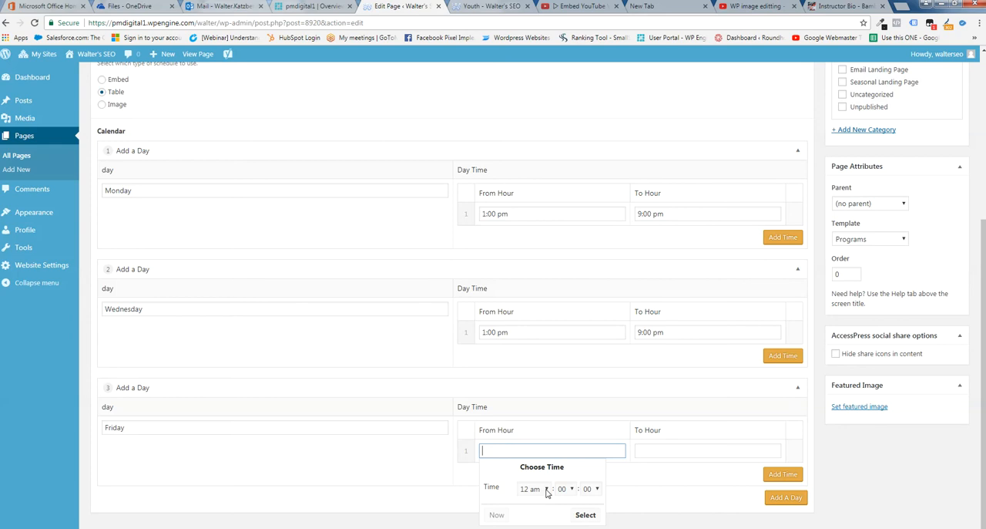
pyautogui.click(546, 489)
pyautogui.moveTo(548, 434); pyautogui.dragTo(548, 438)
pyautogui.click(530, 440)
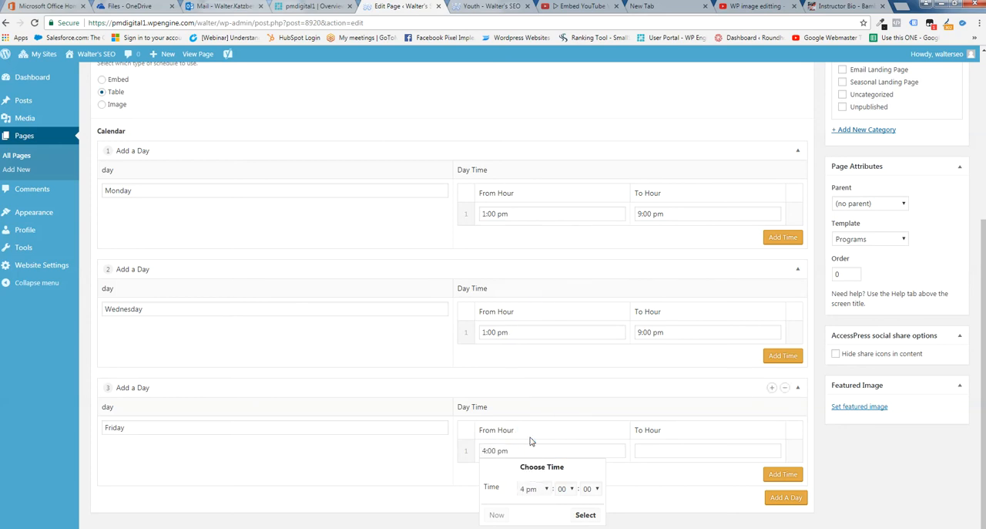
pyautogui.click(657, 452)
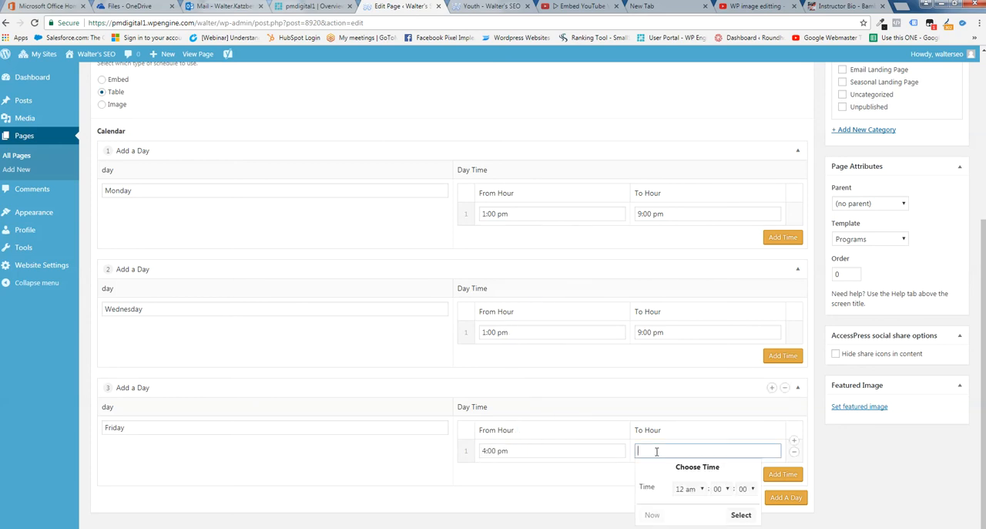
pyautogui.click(688, 488)
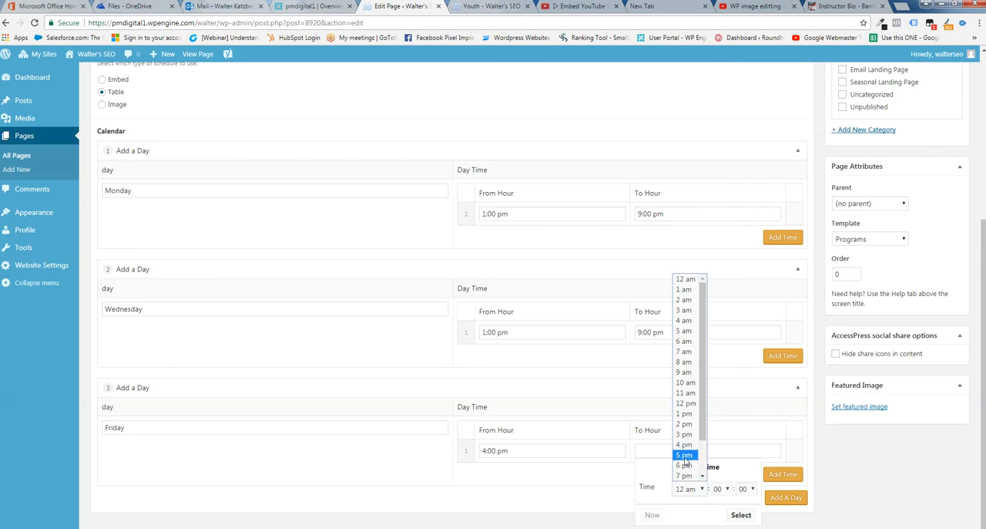
pyautogui.click(685, 458)
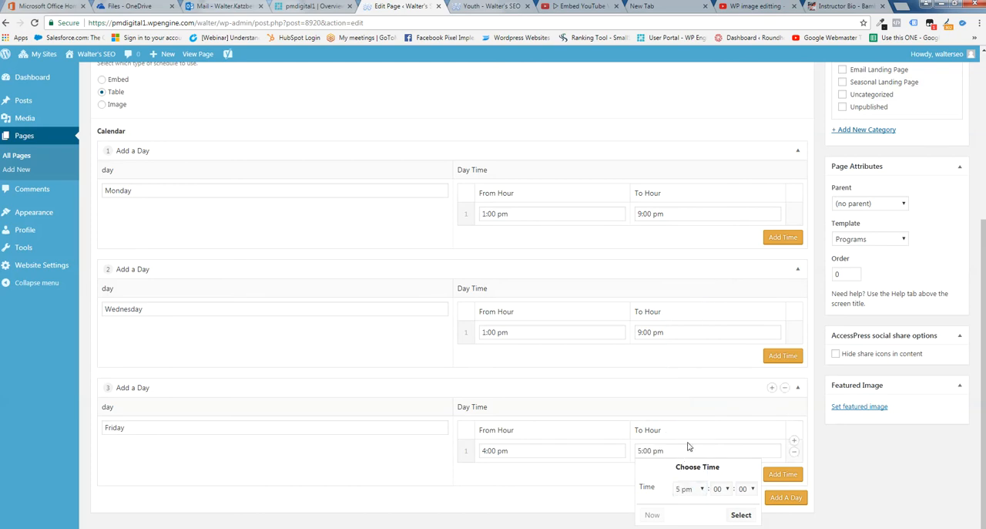
# Change Wednesday's time row to run from 4:00 pm to 5:00 pm
pyautogui.click(554, 332)
pyautogui.click(545, 372)
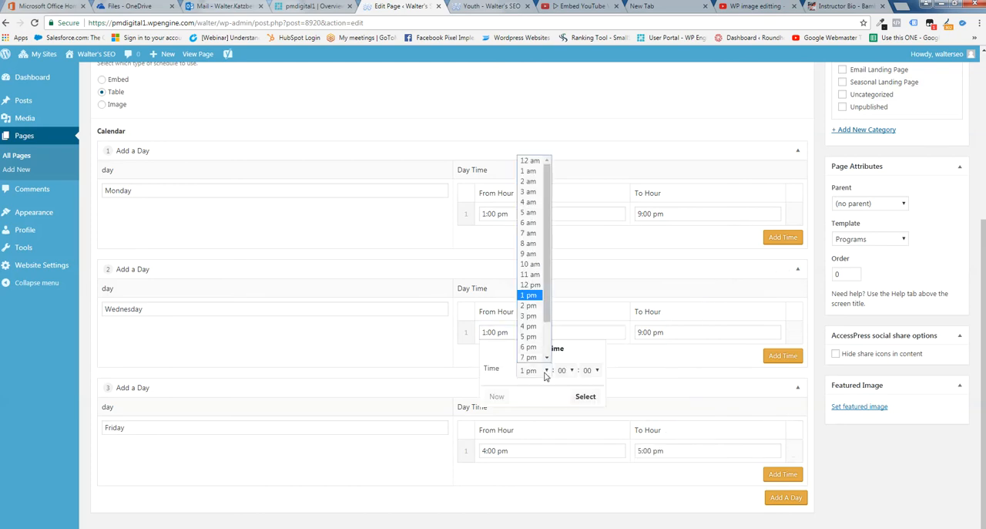
pyautogui.click(529, 326)
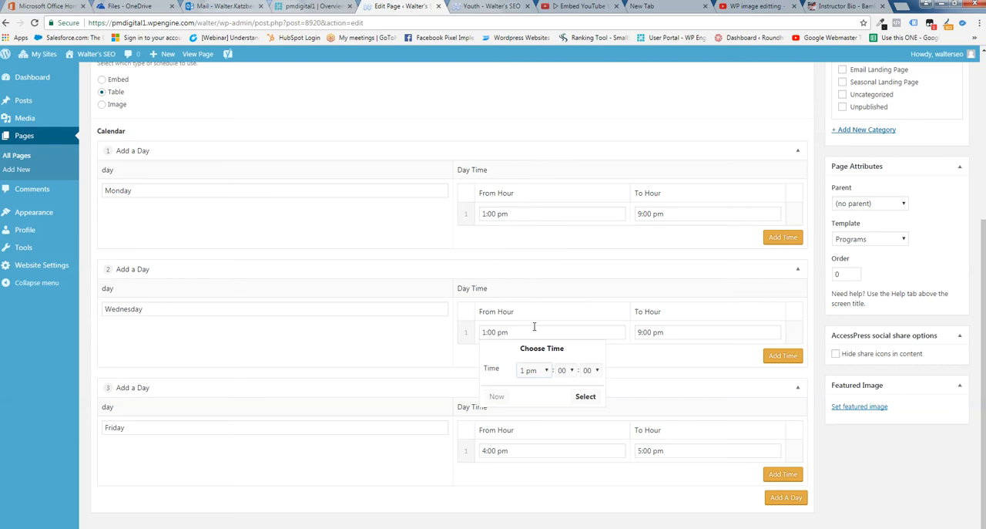
pyautogui.click(688, 332)
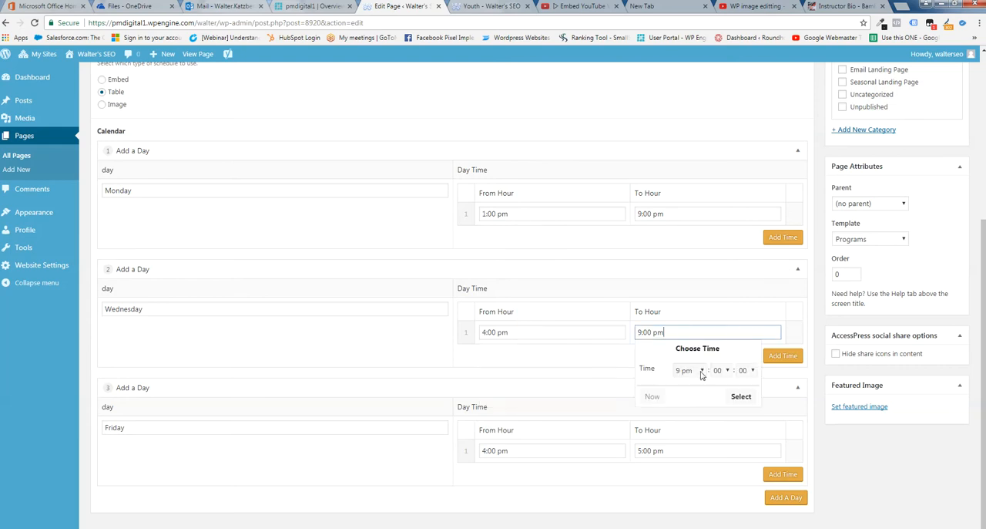
pyautogui.click(702, 372)
pyautogui.click(683, 316)
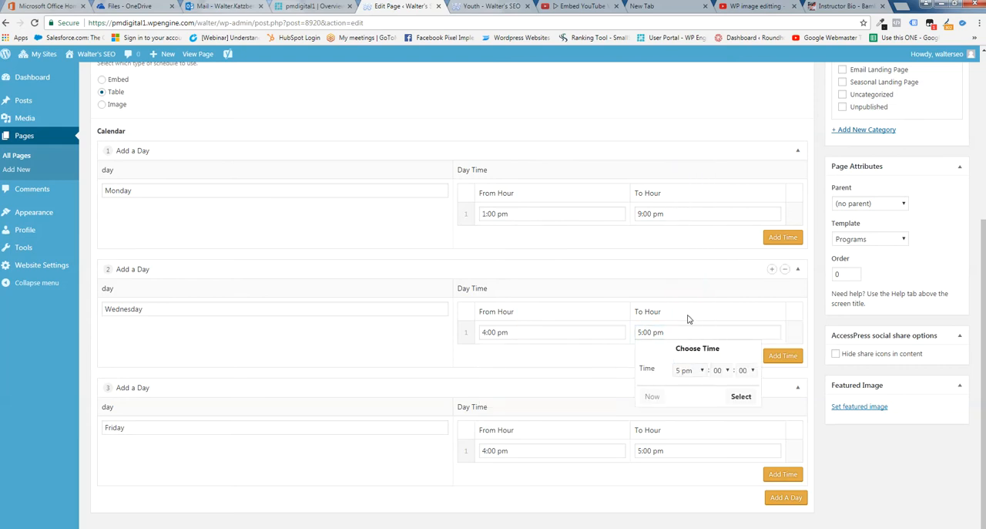
# Change Monday's time row to run from 4:00 pm to 5:00 pm
pyautogui.click(558, 214)
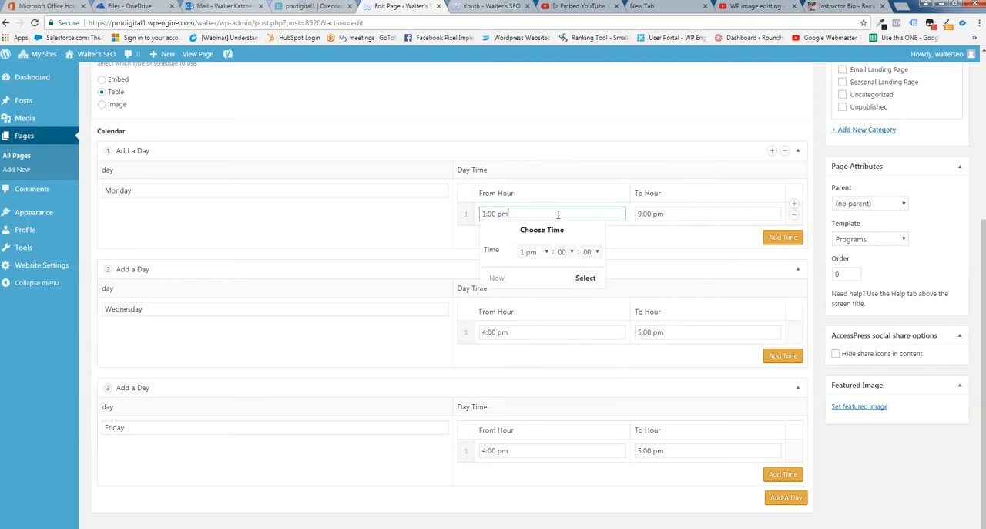
pyautogui.click(548, 253)
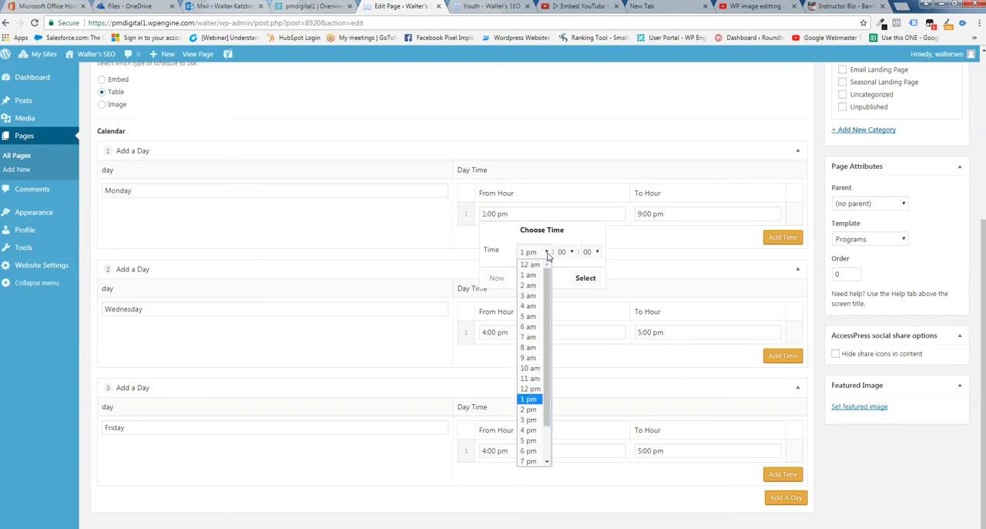
pyautogui.click(532, 431)
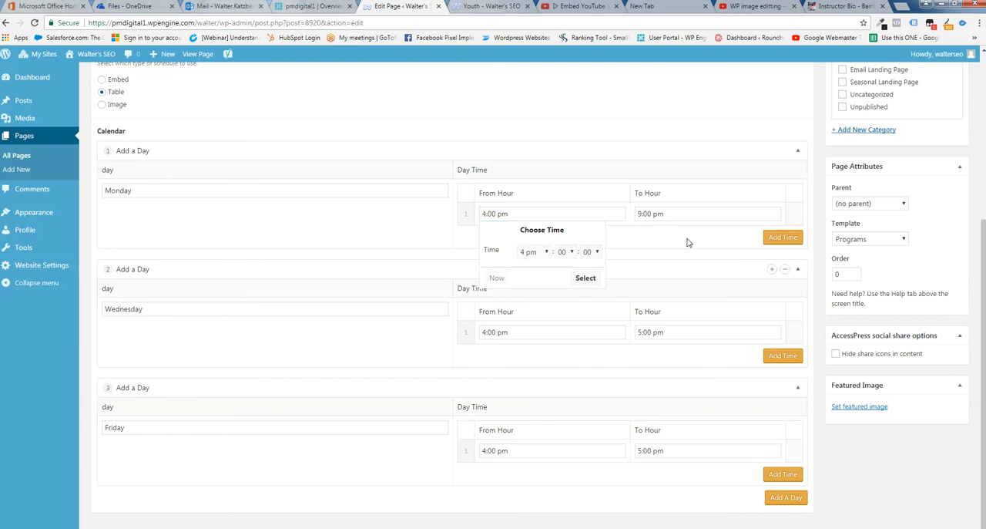
pyautogui.click(683, 215)
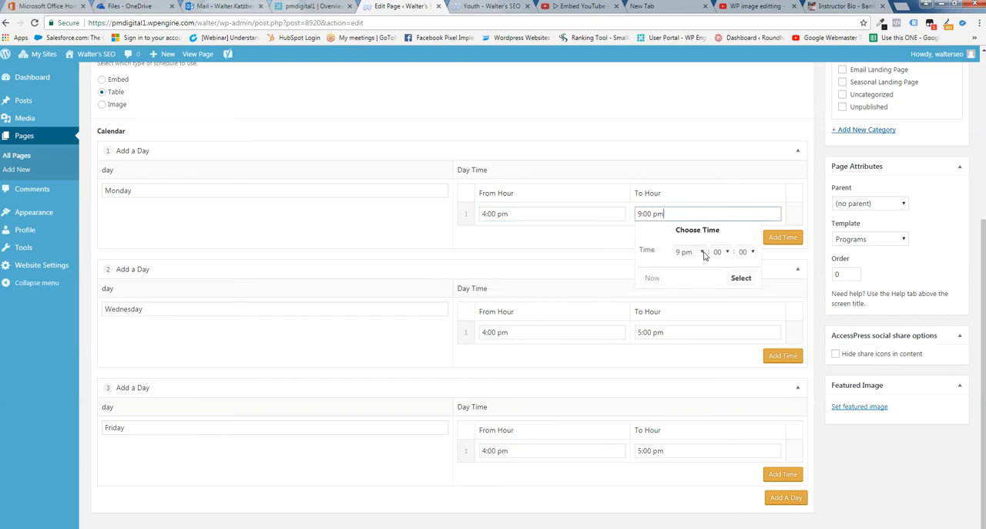
pyautogui.click(701, 251)
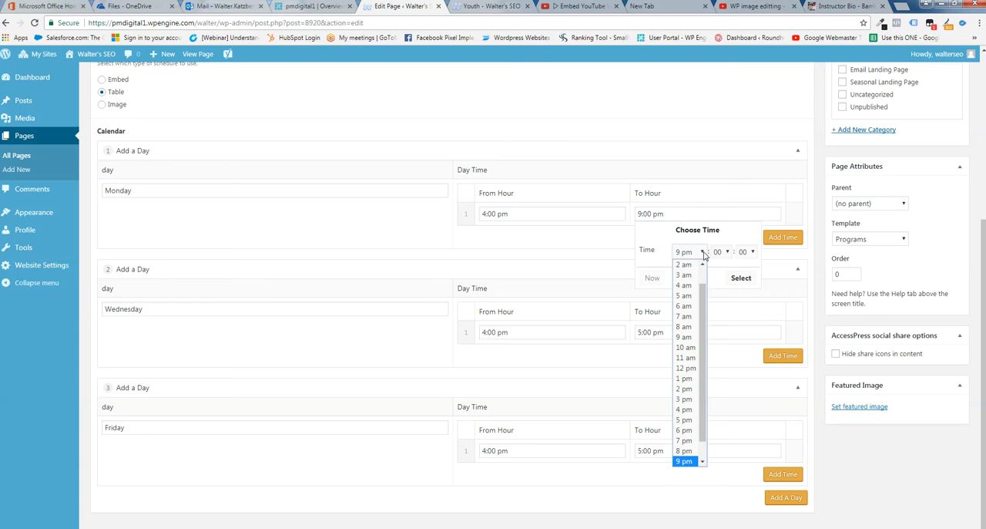
pyautogui.click(684, 420)
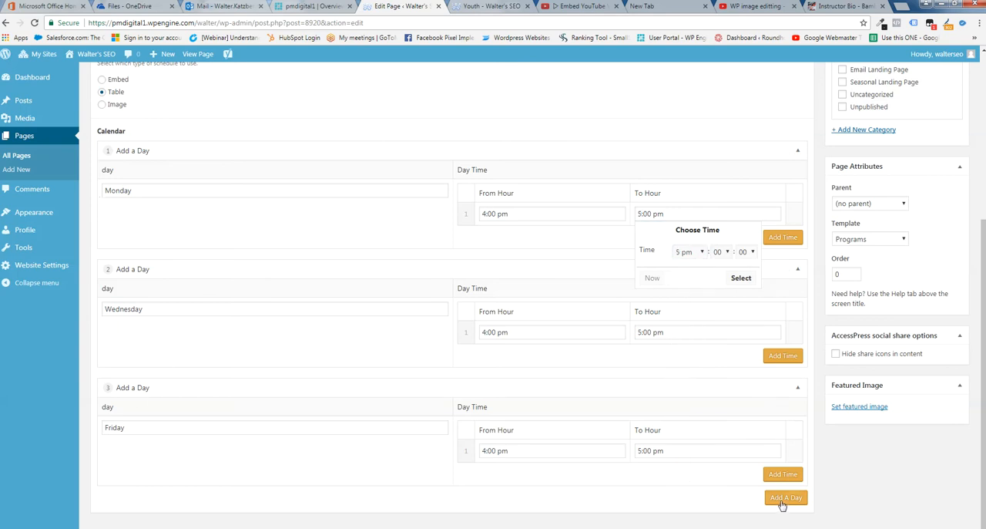
# Update the Youth page with the new schedule and reload its live version to check the schedule table
pyautogui.scroll(3, 535, 277)
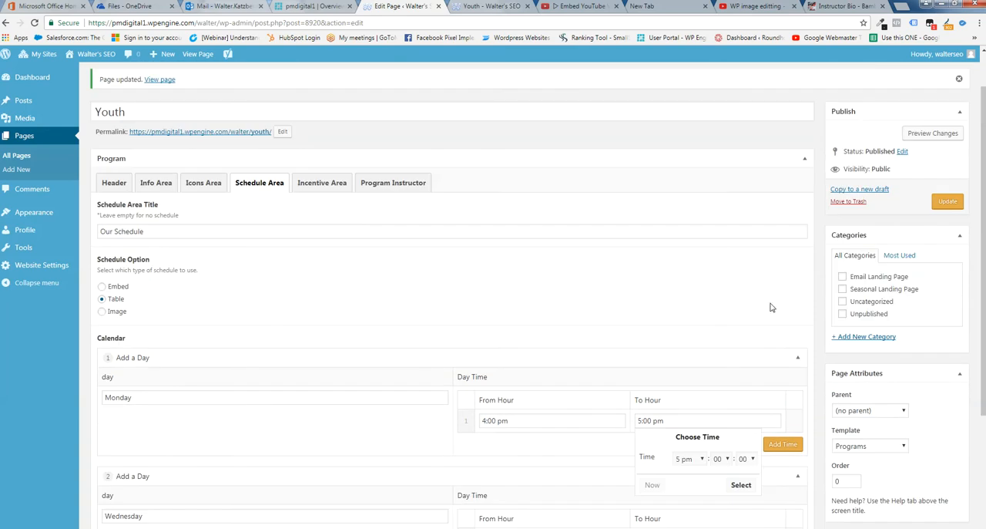
pyautogui.click(949, 202)
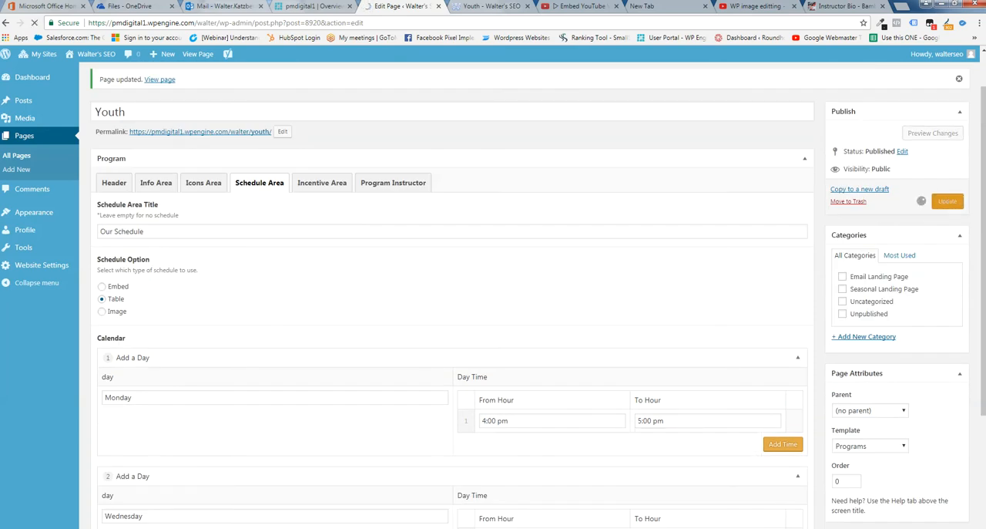
pyautogui.click(476, 7)
pyautogui.click(35, 24)
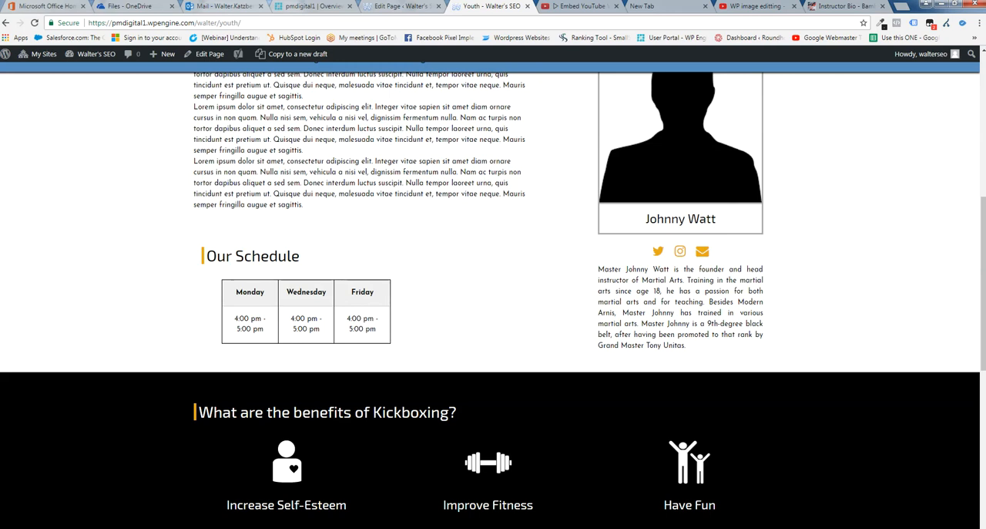
# Return to editing the Youth page and clear the Schedule Area title
pyautogui.click(393, 9)
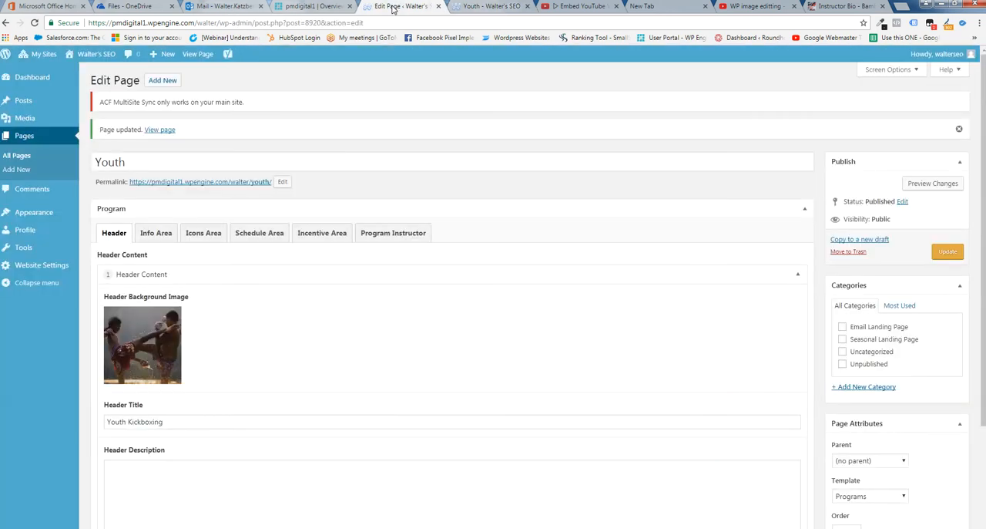
pyautogui.scroll(-2, 297, 293)
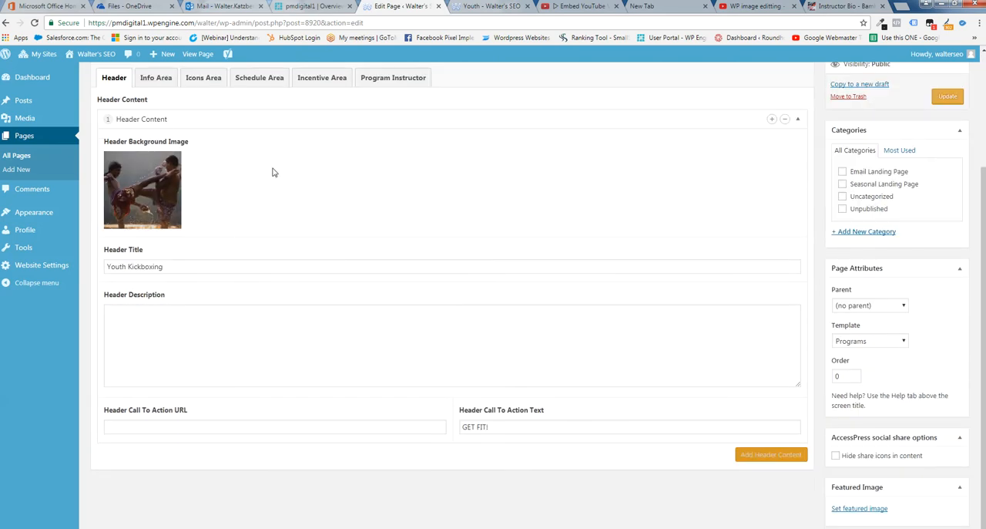
pyautogui.click(253, 80)
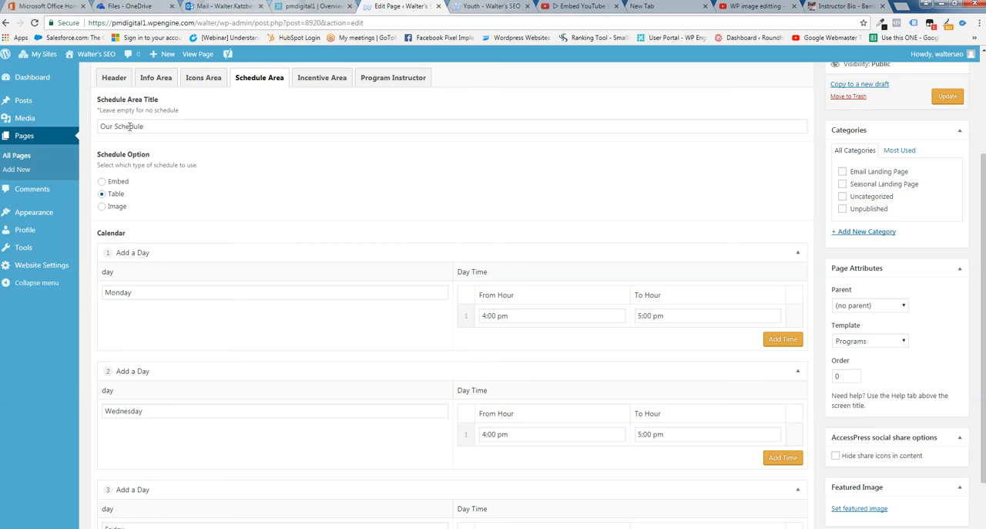
pyautogui.moveTo(153, 126); pyautogui.dragTo(94, 127)
pyautogui.press('BackSpace')
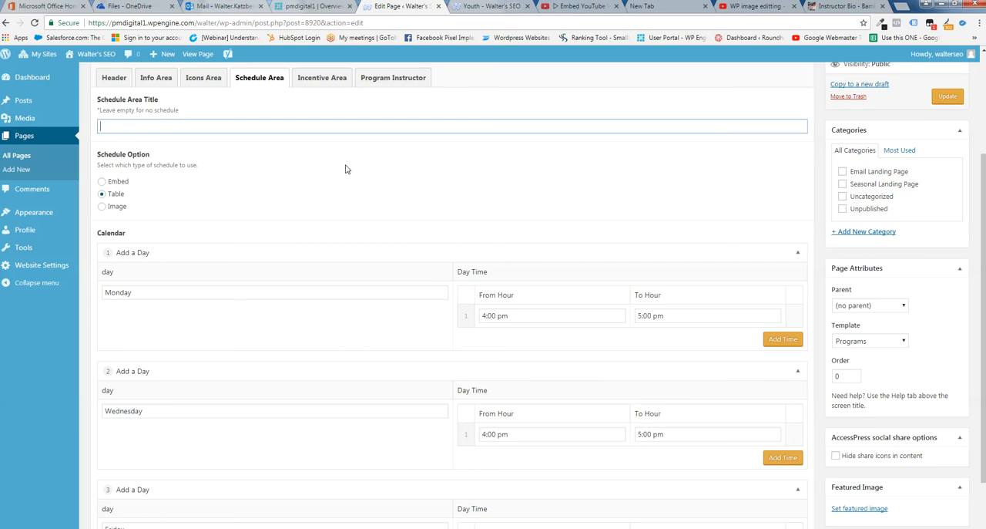
# Save the page without a schedule title and refresh the live Youth page to check the schedule section
pyautogui.click(942, 98)
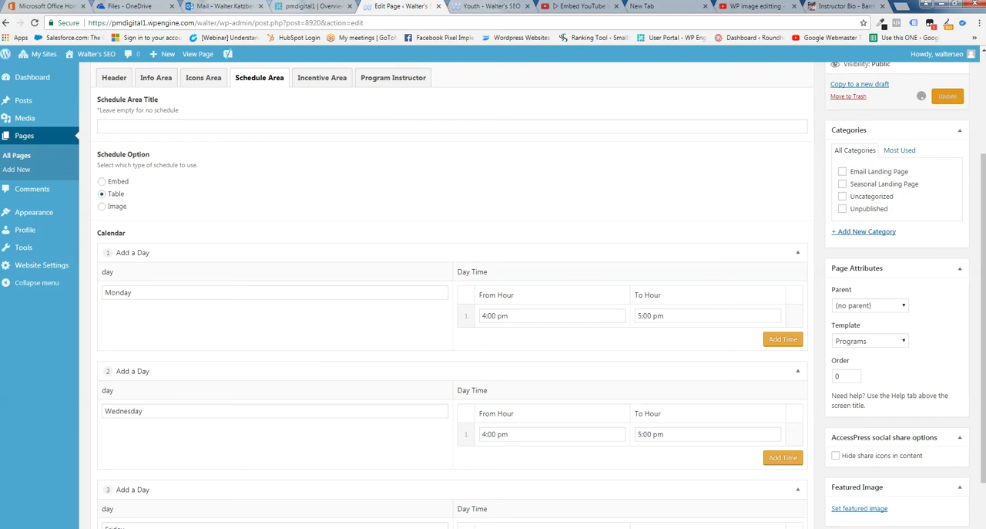
pyautogui.click(493, 7)
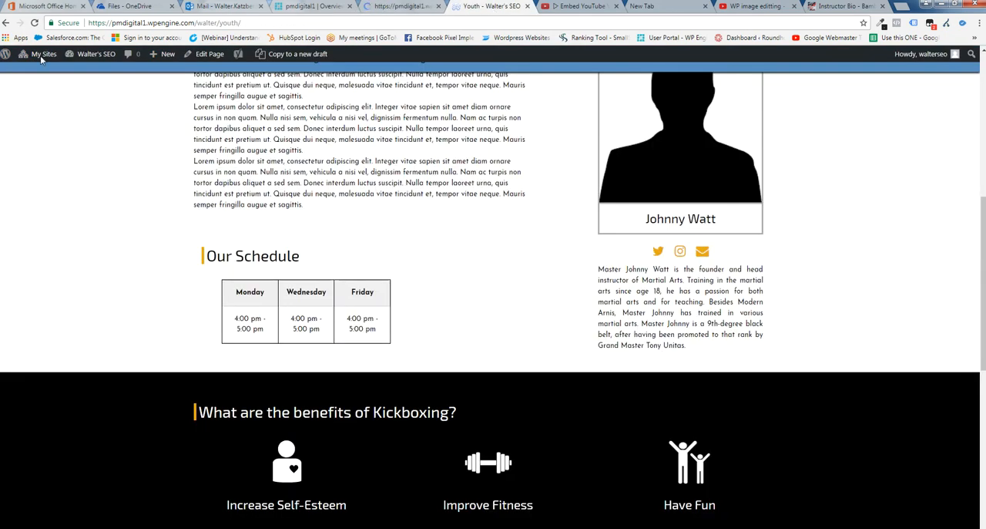
pyautogui.click(35, 23)
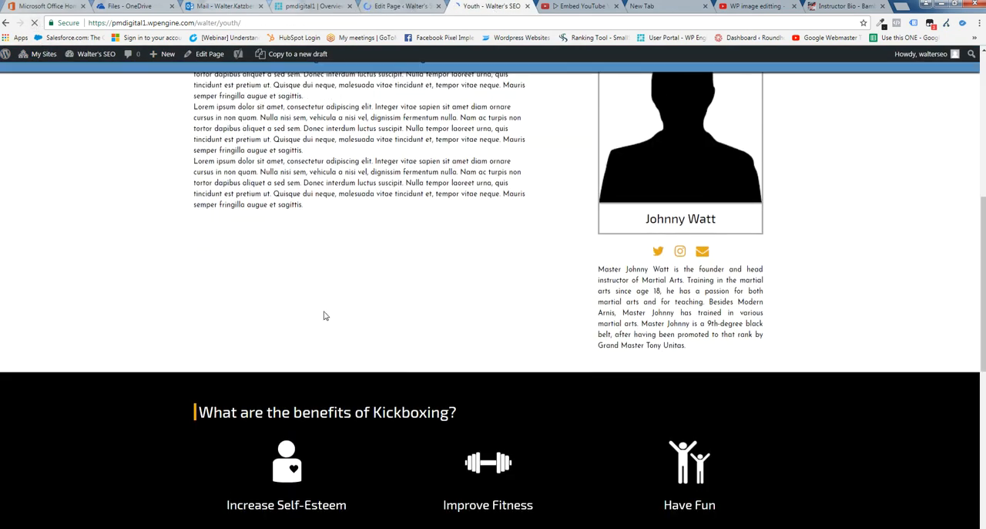
# Return to the Youth page editor and place the text cursor at the end of the Info Area description
pyautogui.click(413, 9)
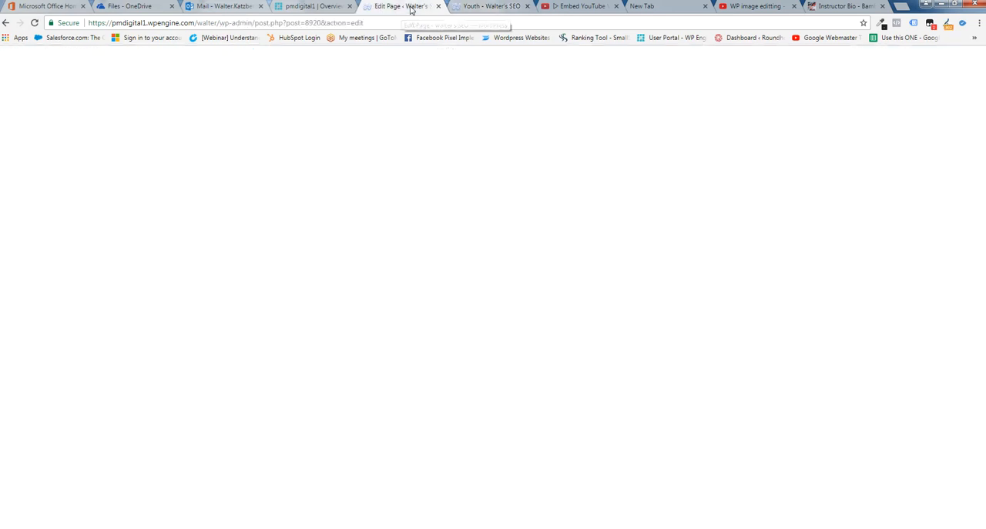
pyautogui.click(154, 235)
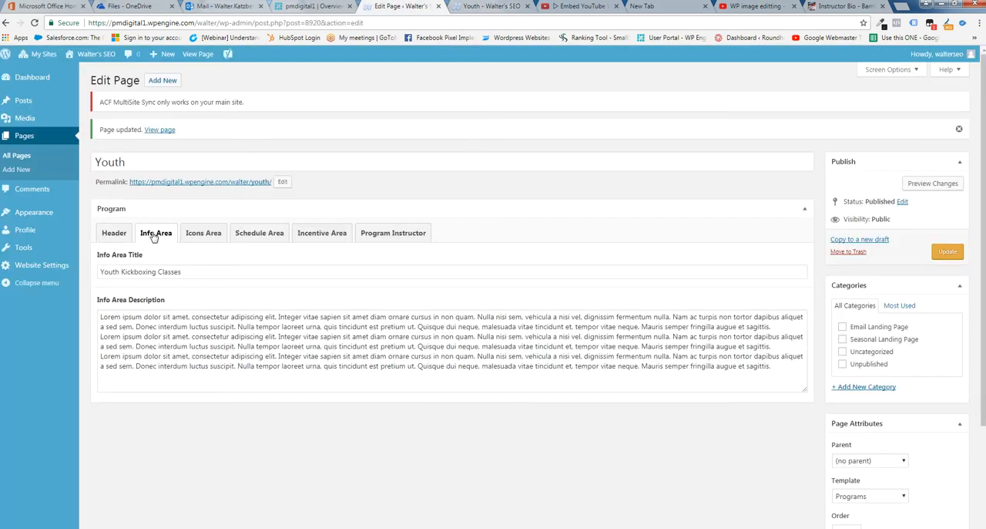
pyautogui.scroll(-3, 462, 296)
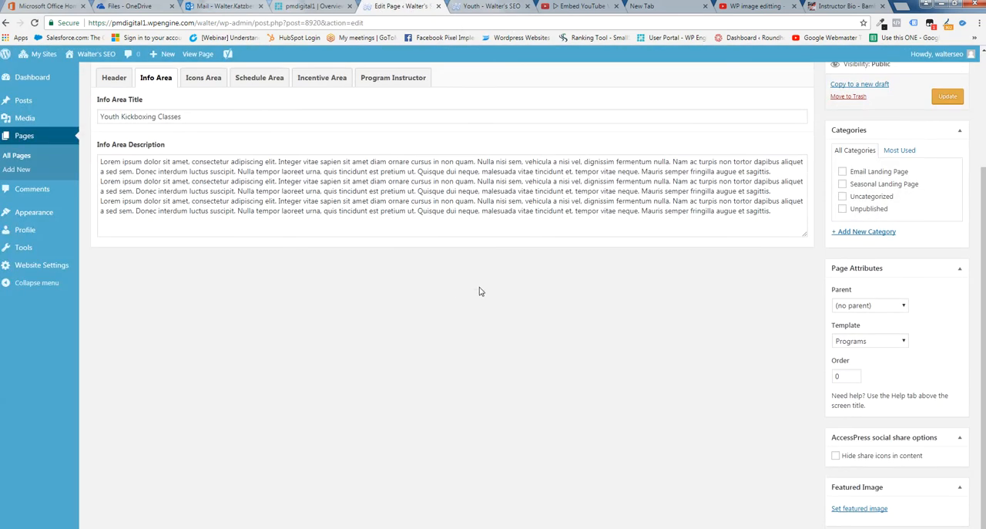
pyautogui.scroll(2, 474, 289)
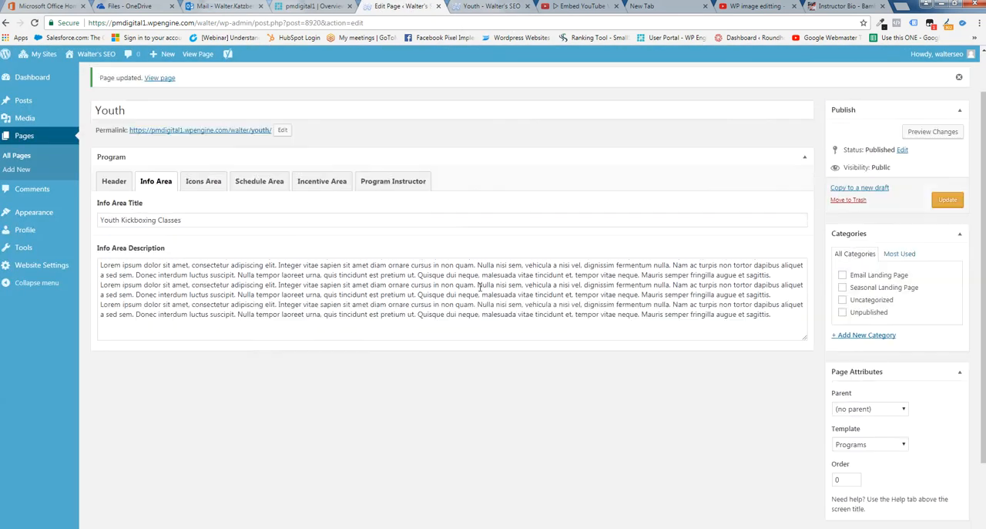
pyautogui.click(780, 316)
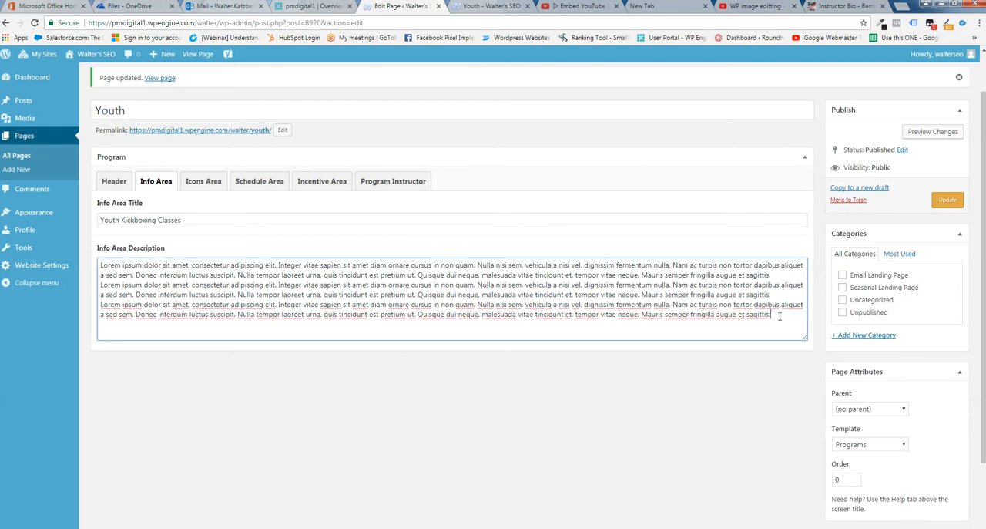
# Switch to the "WP image editting" YouTube video, pause it and open its embed code from the sharing options
pyautogui.click(751, 8)
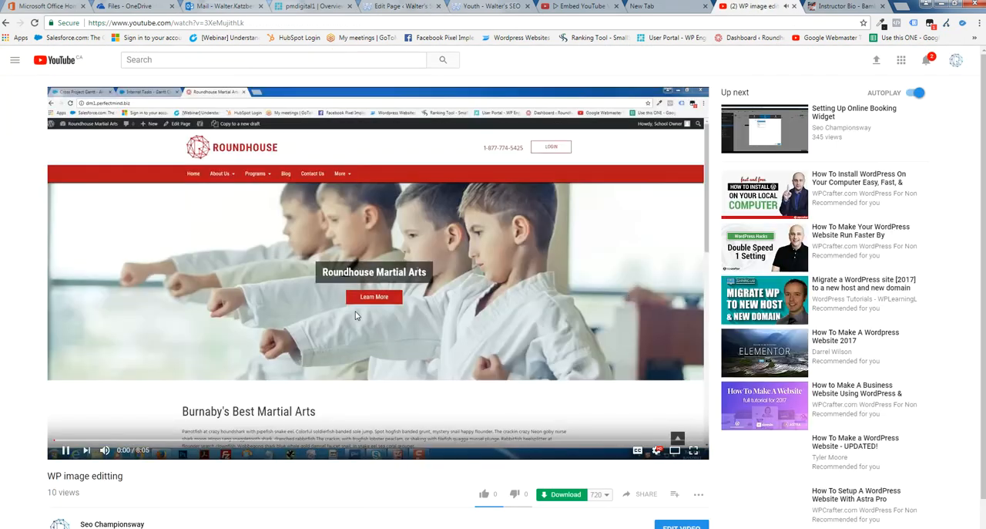
pyautogui.click(68, 451)
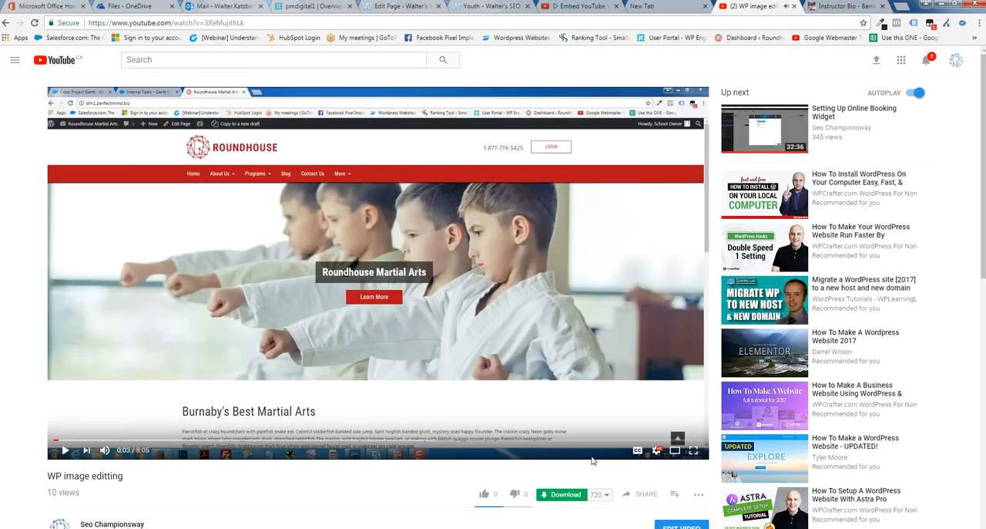
pyautogui.click(651, 495)
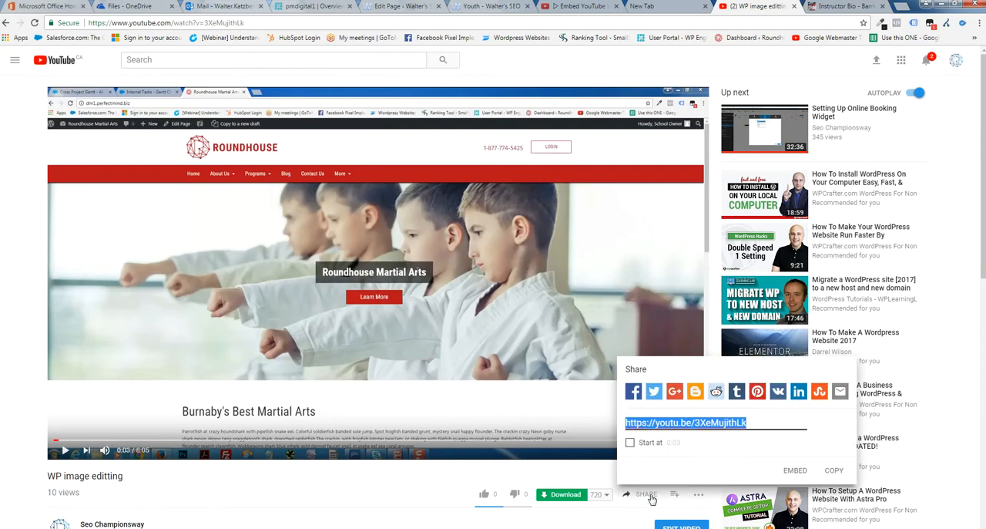
pyautogui.click(794, 470)
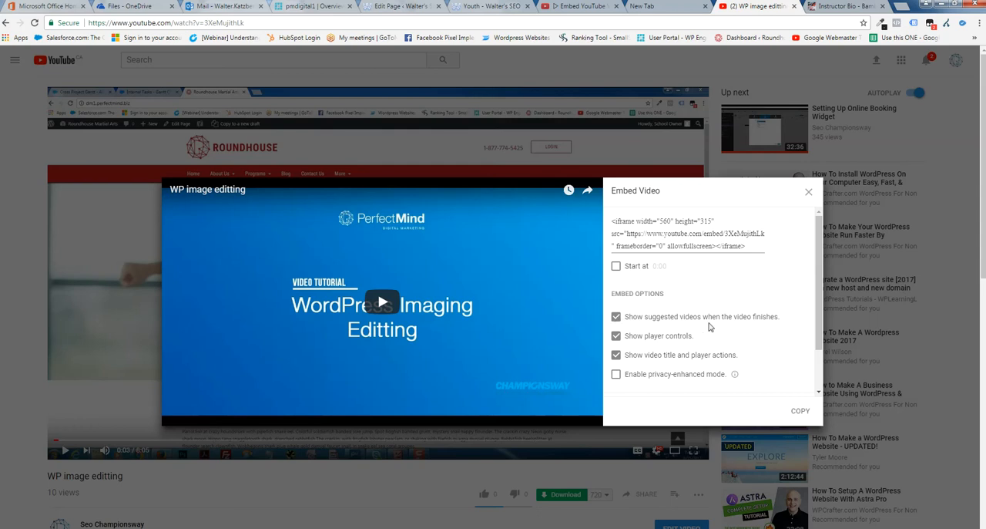
# Turn off suggested videos at the end of playback, copy the embed code and close the embed dialog
pyautogui.click(617, 317)
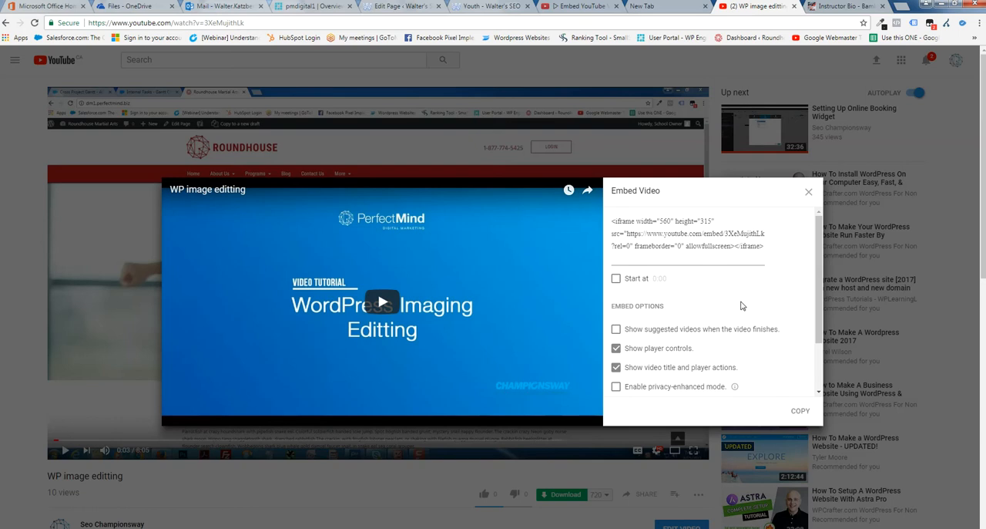
pyautogui.click(684, 248)
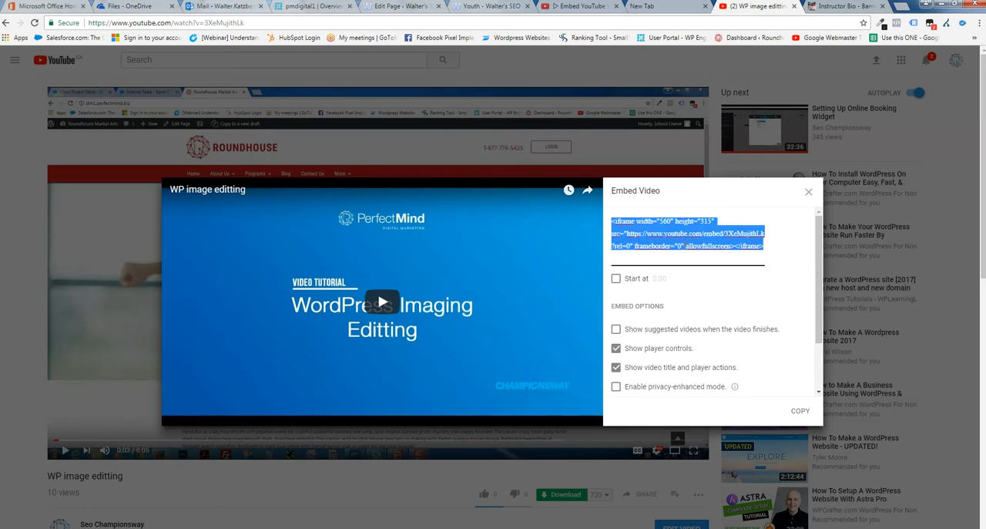
pyautogui.rightClick(684, 248)
pyautogui.click(709, 268)
pyautogui.click(808, 192)
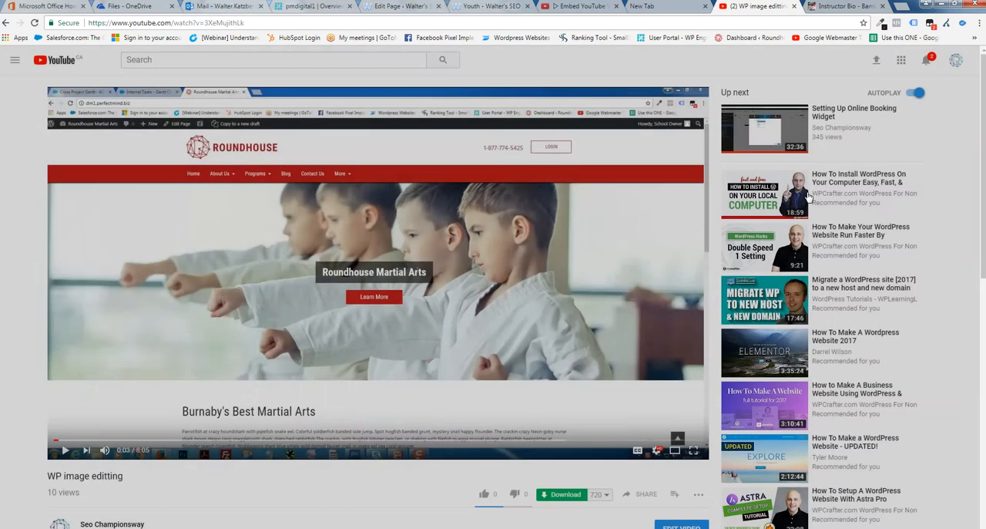
pyautogui.moveTo(983, 188); pyautogui.dragTo(983, 268)
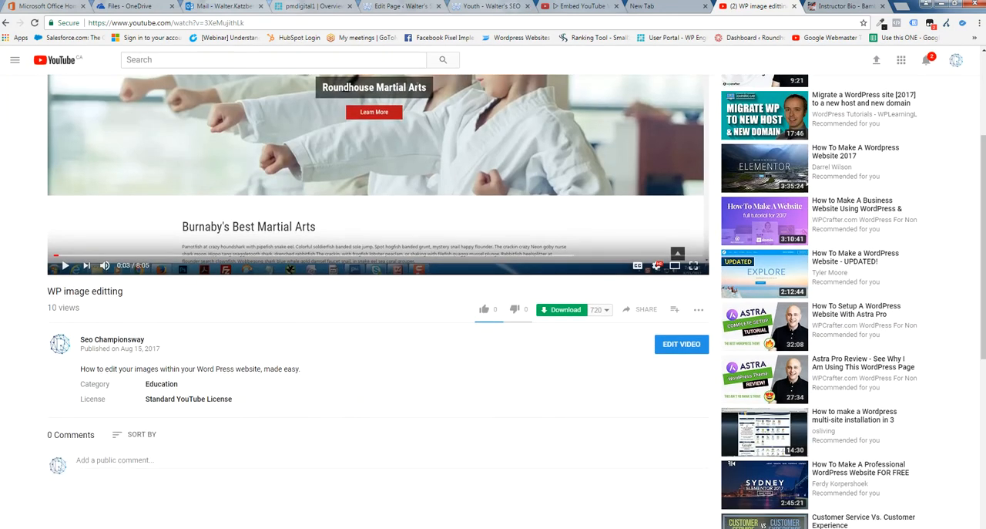
# Return to the Youth page editor and paste the video embed code at the end of the Info Area description
pyautogui.click(401, 8)
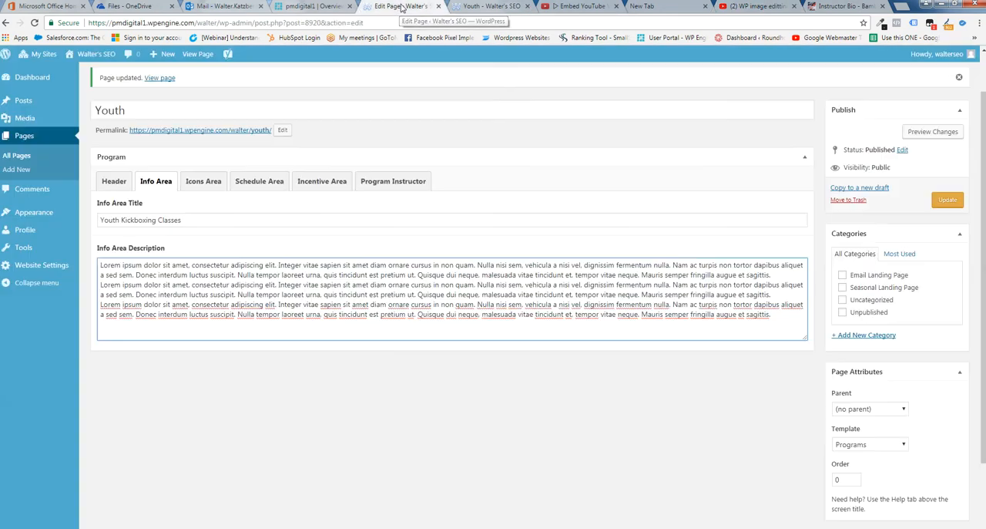
pyautogui.rightClick(108, 328)
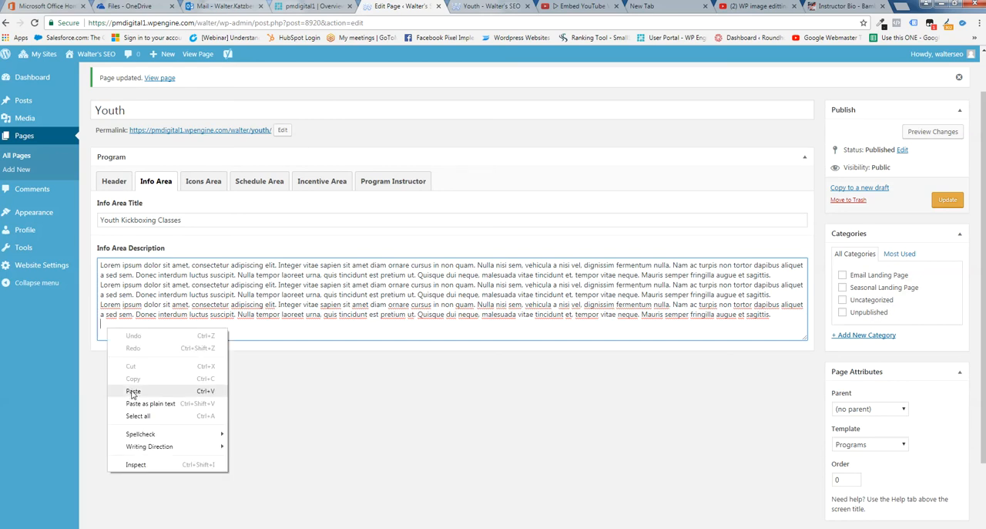
pyautogui.click(133, 390)
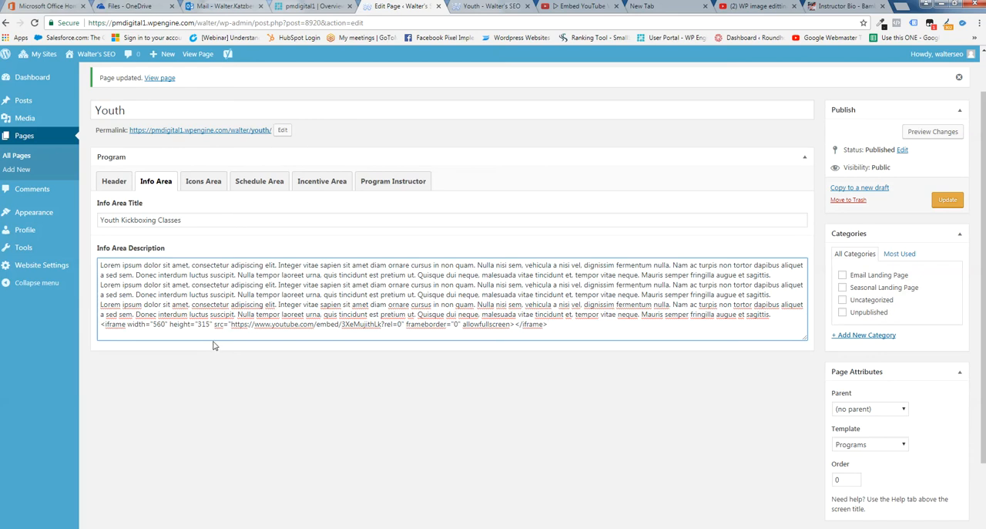
# Set the iframe width in the pasted embed code to 100%
pyautogui.click(161, 325)
pyautogui.press('BackSpace')
pyautogui.press('BackSpace')
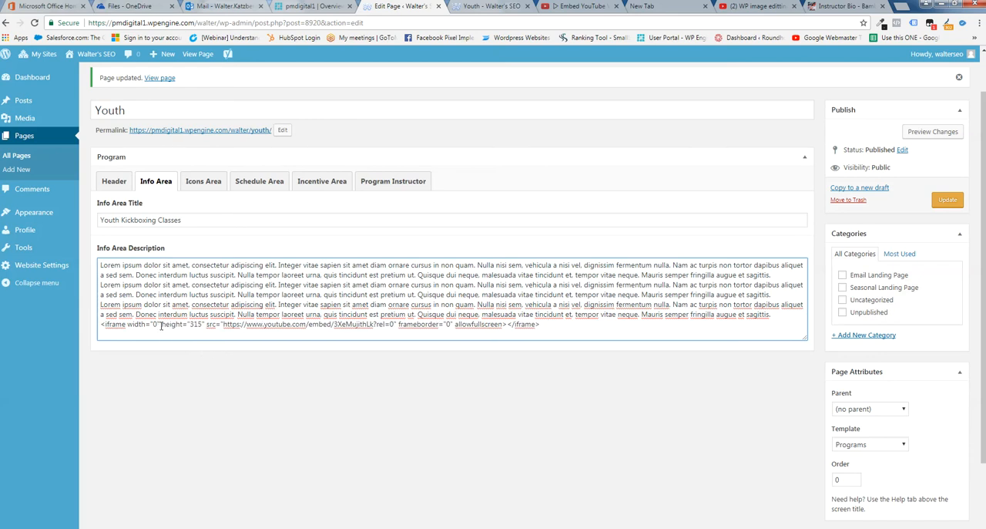
pyautogui.write('100')
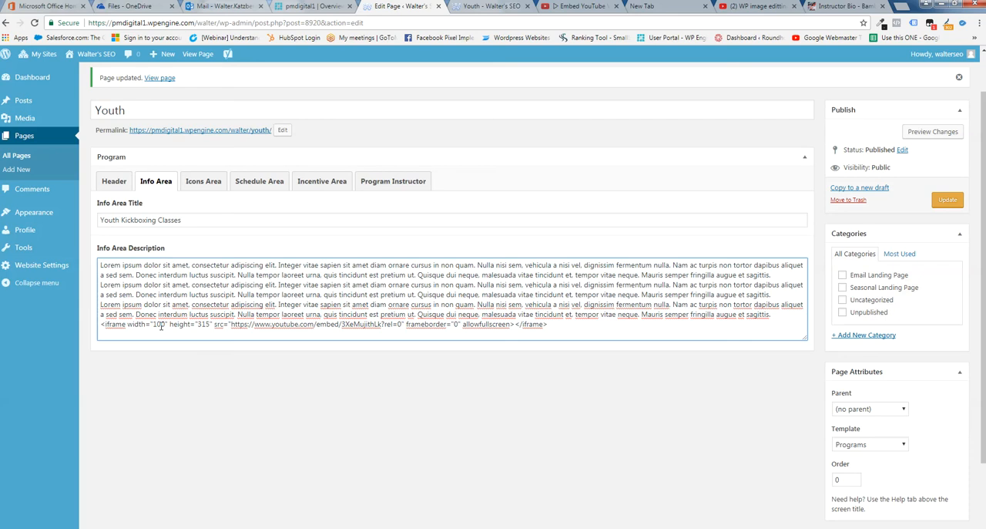
pyautogui.write('%')
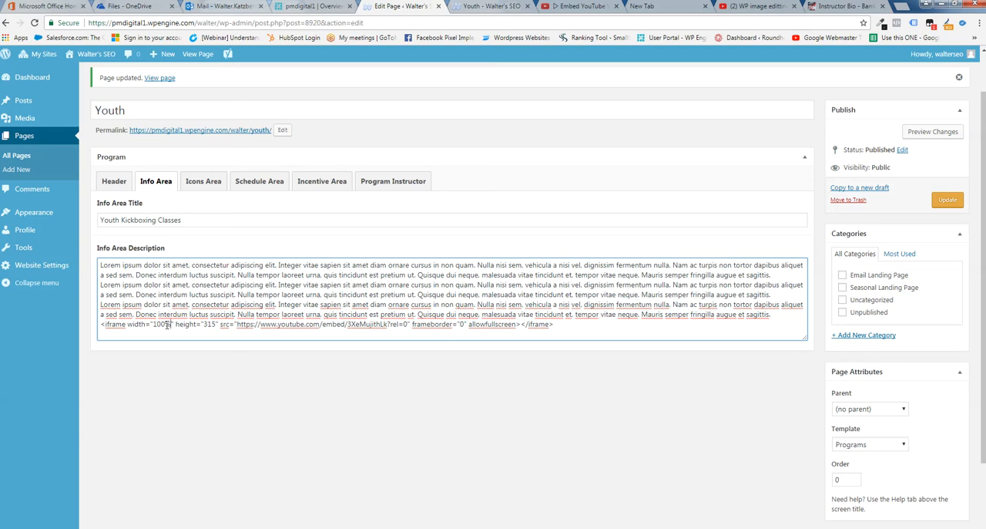
# Save the Youth page with the embedded video and refresh the live Youth page
pyautogui.click(941, 203)
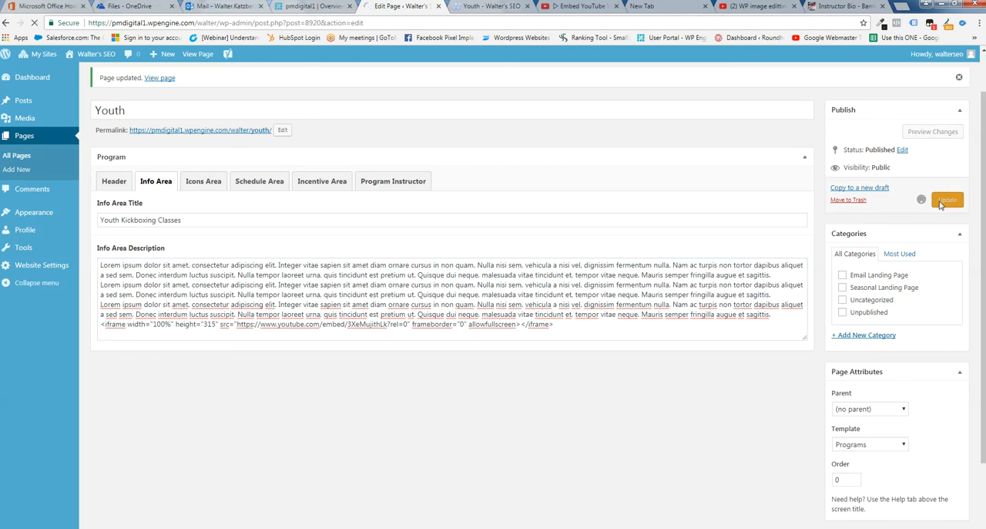
pyautogui.click(499, 8)
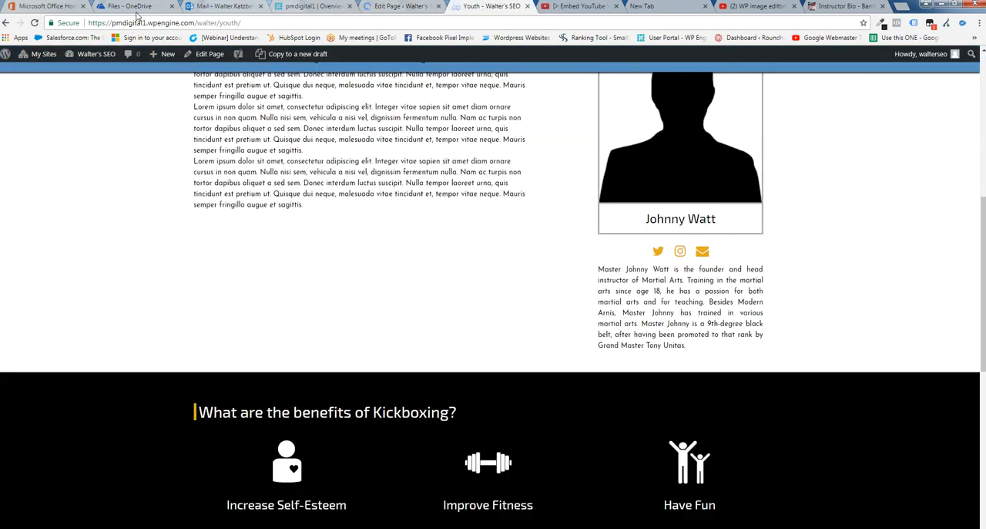
pyautogui.click(34, 23)
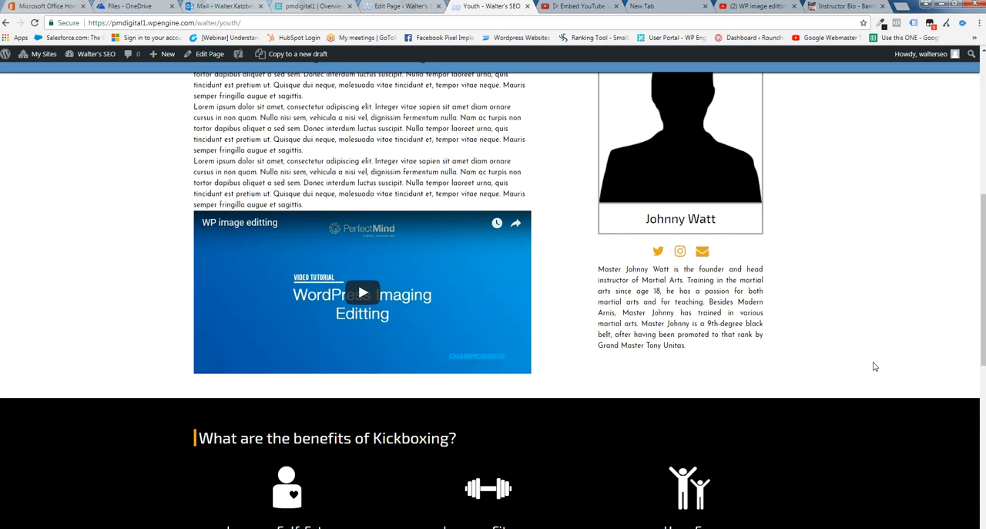
# Examine the embedded video, the instructor bio beside it and the neighbouring sections on the live Youth page
pyautogui.scroll(2, 875, 368)
pyautogui.scroll(-1, 874, 374)
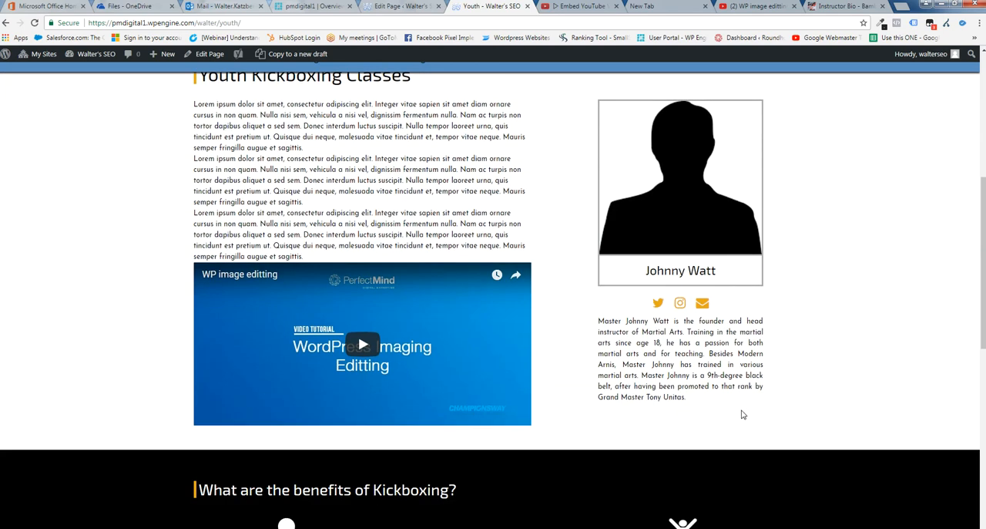
pyautogui.moveTo(678, 399); pyautogui.dragTo(594, 320)
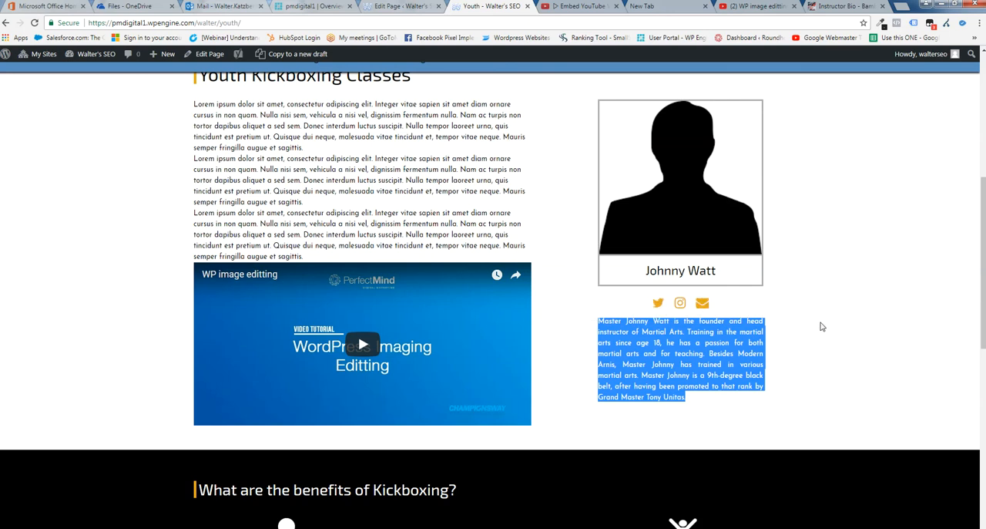
pyautogui.scroll(-1, 566, 311)
pyautogui.scroll(-2, 565, 309)
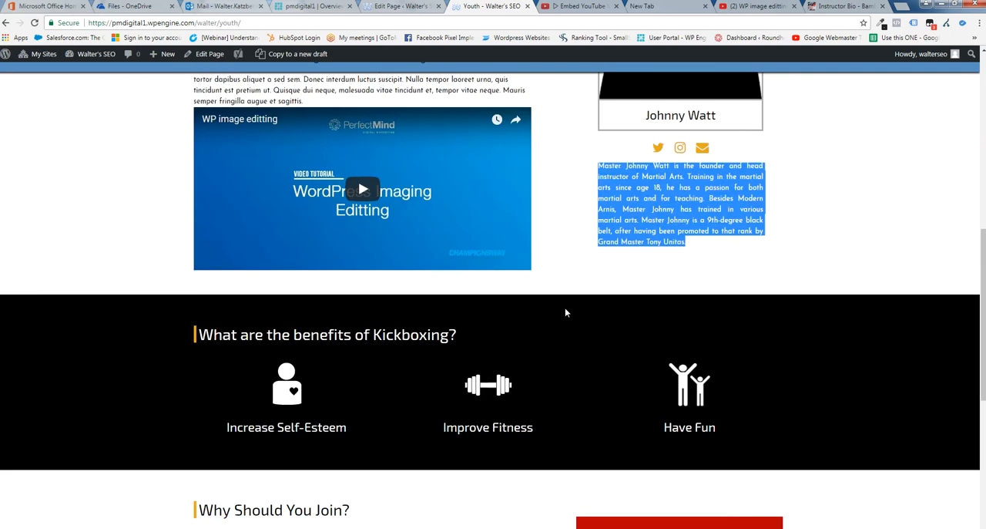
pyautogui.scroll(4, 551, 333)
pyautogui.scroll(4, 552, 338)
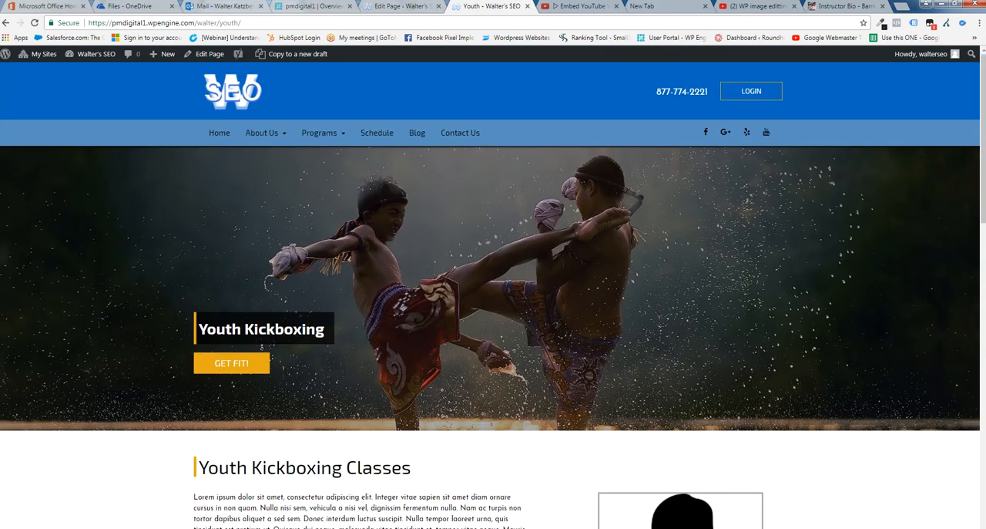
# Return to the Youth page editor and change the header title to "Get your Free Kickboxiing Class Now!"
pyautogui.click(398, 8)
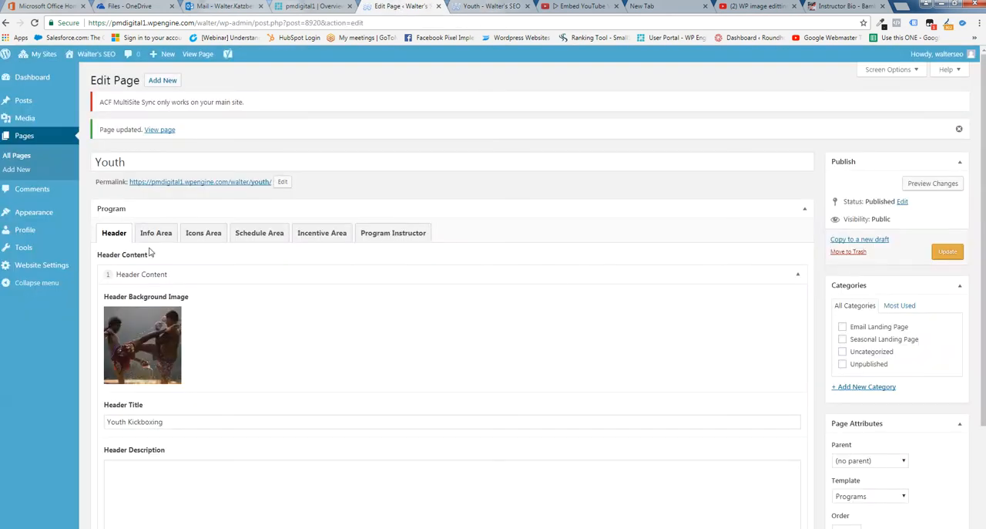
pyautogui.click(167, 422)
pyautogui.moveTo(168, 423); pyautogui.dragTo(106, 423)
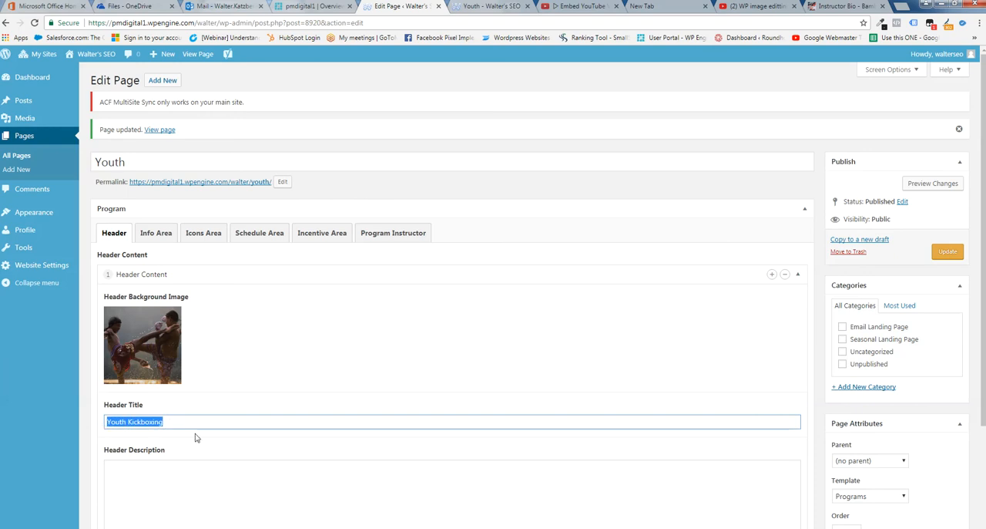
pyautogui.write('Get your Free')
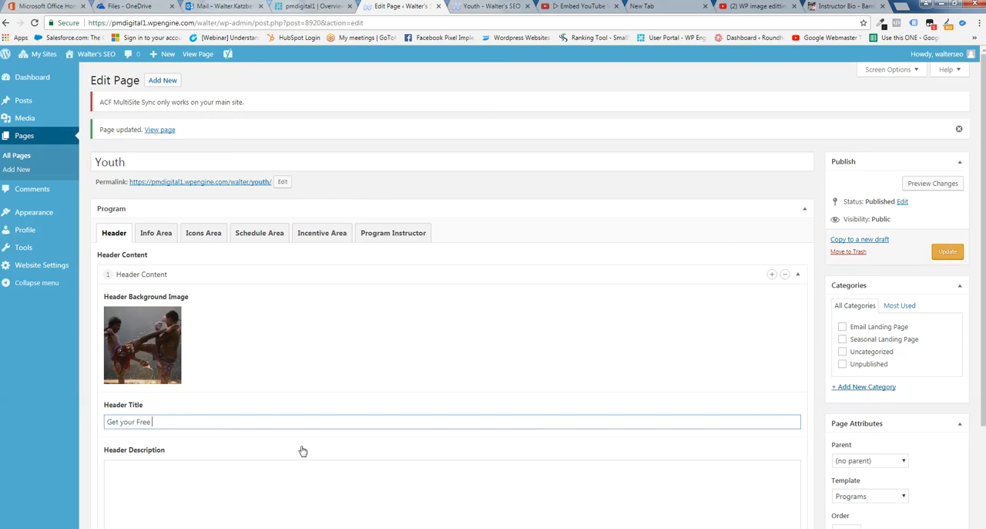
pyautogui.write(' Kickboxiing Class Now!')
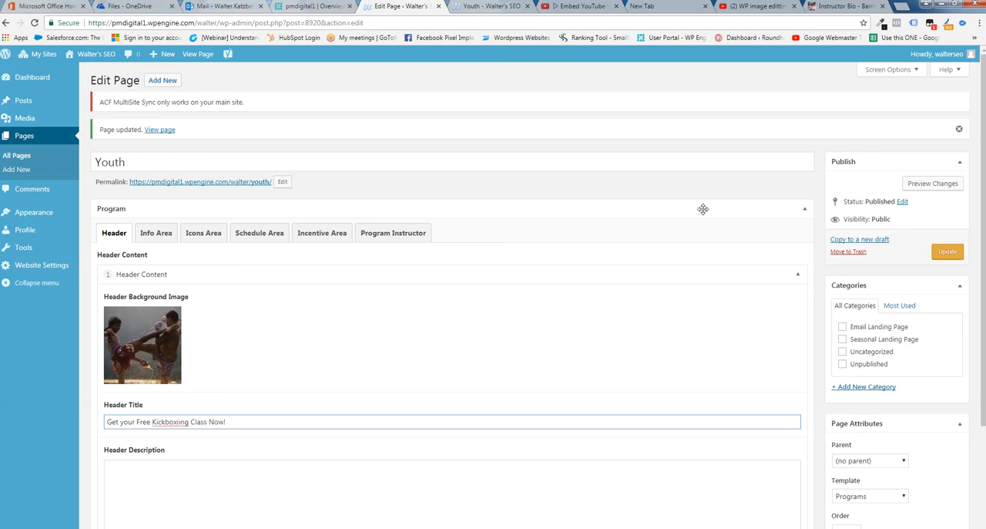
# Change the header's call to action text to "Get It Today!"
pyautogui.scroll(-2, 293, 381)
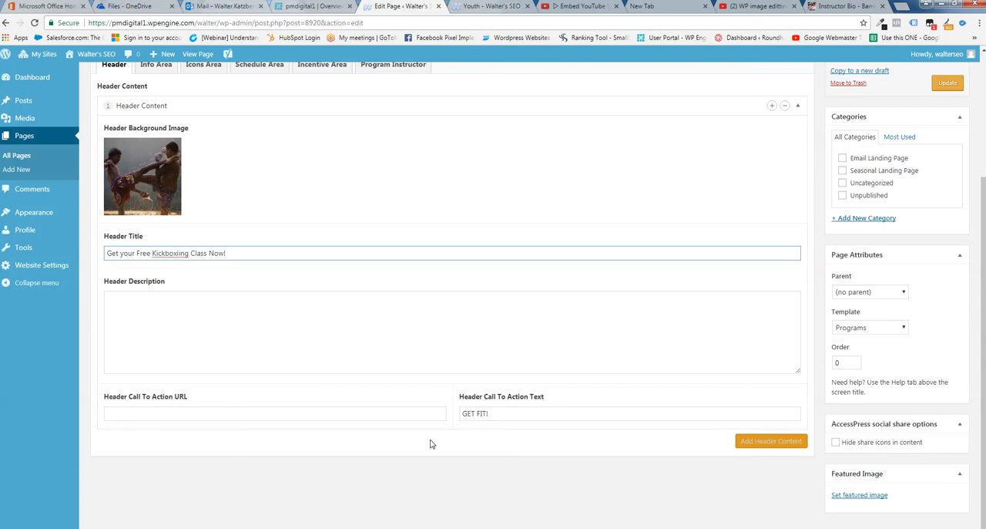
pyautogui.moveTo(503, 412); pyautogui.dragTo(461, 413)
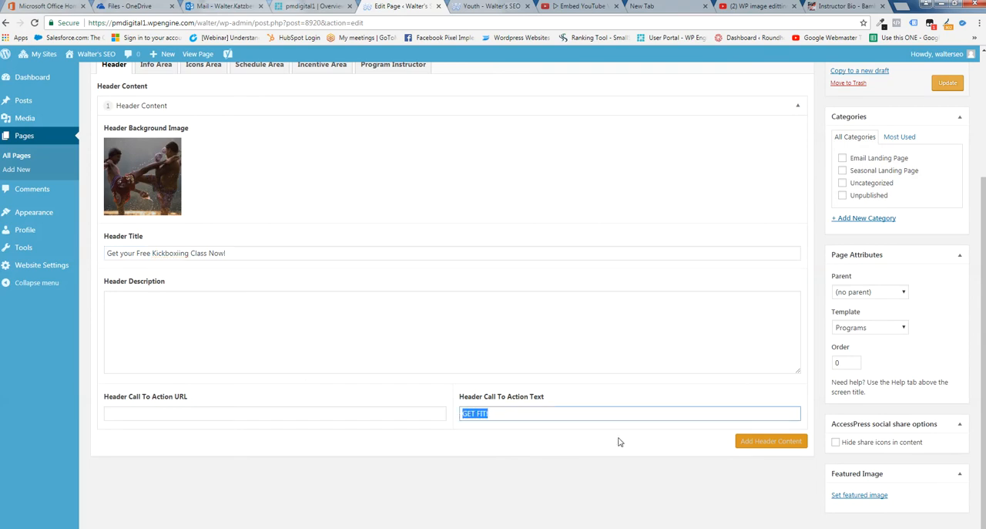
pyautogui.write('BGet it T')
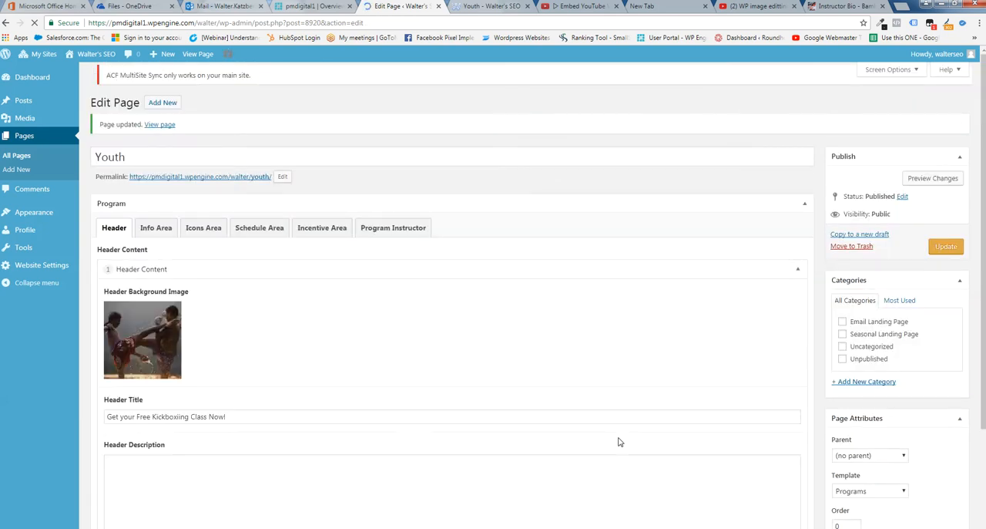
pyautogui.scroll(-2, 453, 464)
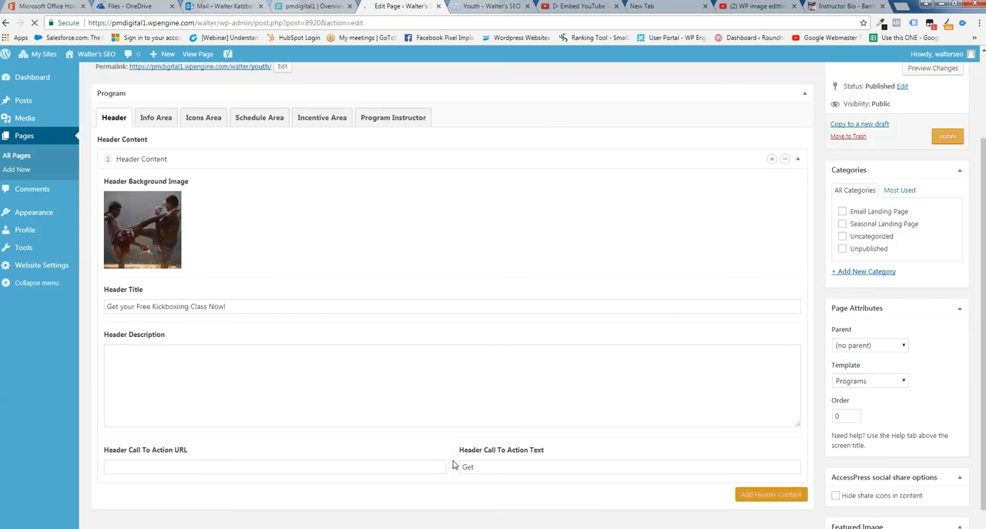
pyautogui.scroll(-1, 454, 462)
pyautogui.click(480, 414)
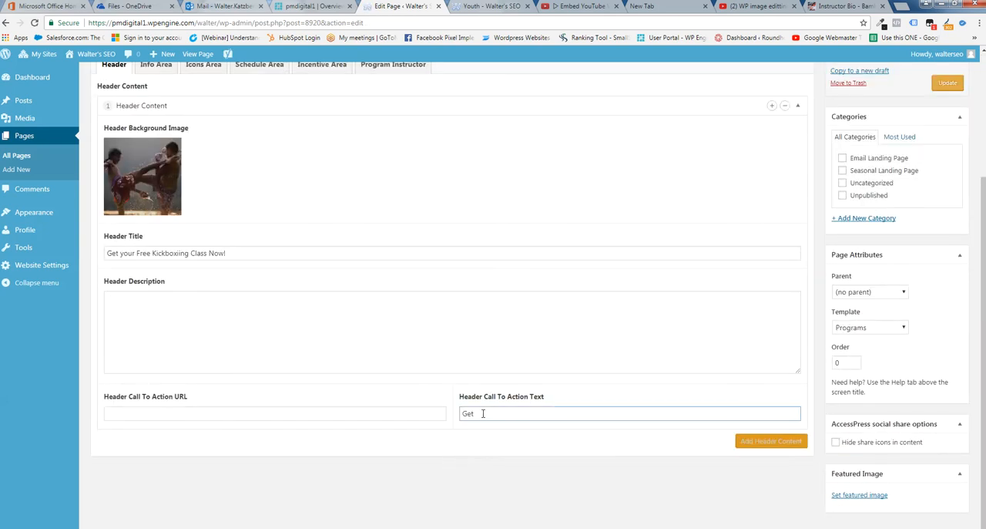
pyautogui.write('It Today!')
# Save the header title and call to action changes, and refresh the live Youth page
pyautogui.click(505, 6)
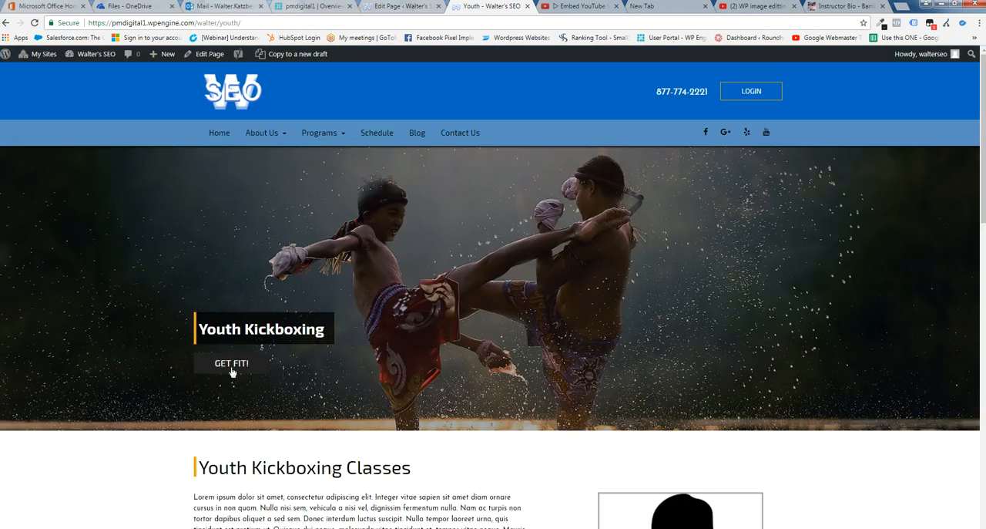
pyautogui.click(384, 8)
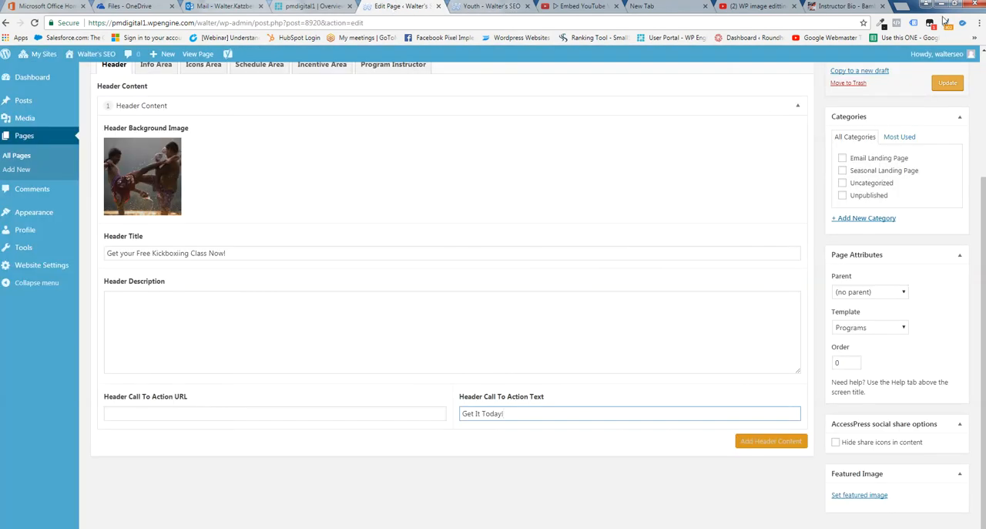
pyautogui.click(948, 84)
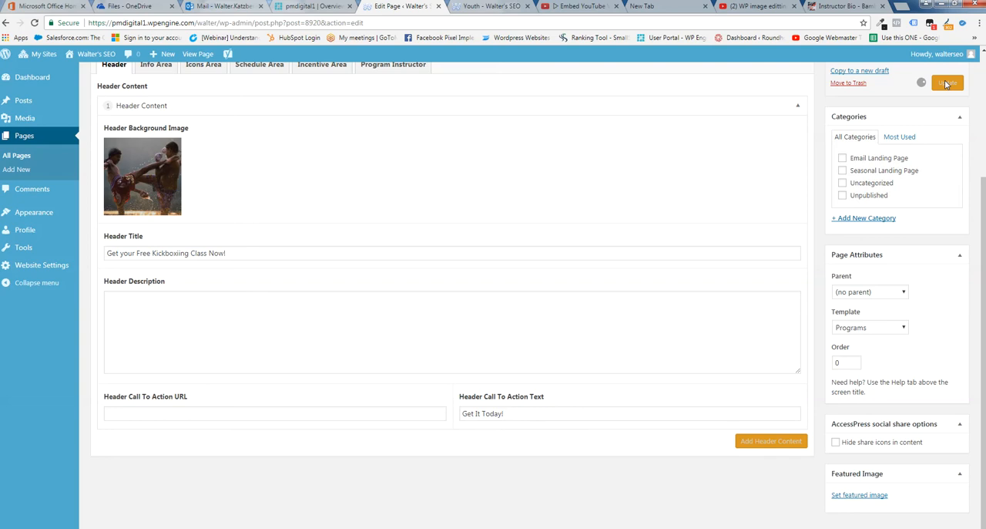
pyautogui.click(483, 7)
pyautogui.click(34, 23)
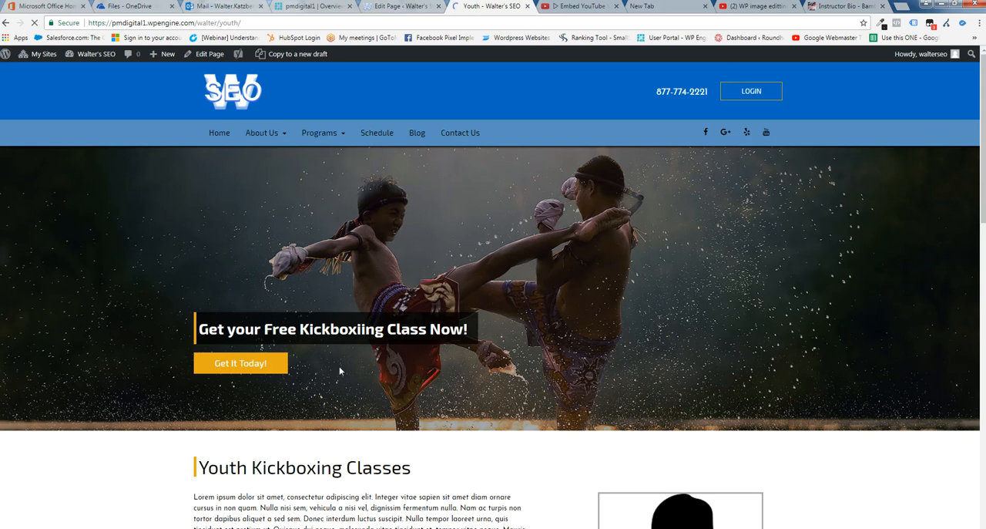
# Follow the header's "Get It Today!" call to action and check the heading of the form it leads to
pyautogui.click(237, 365)
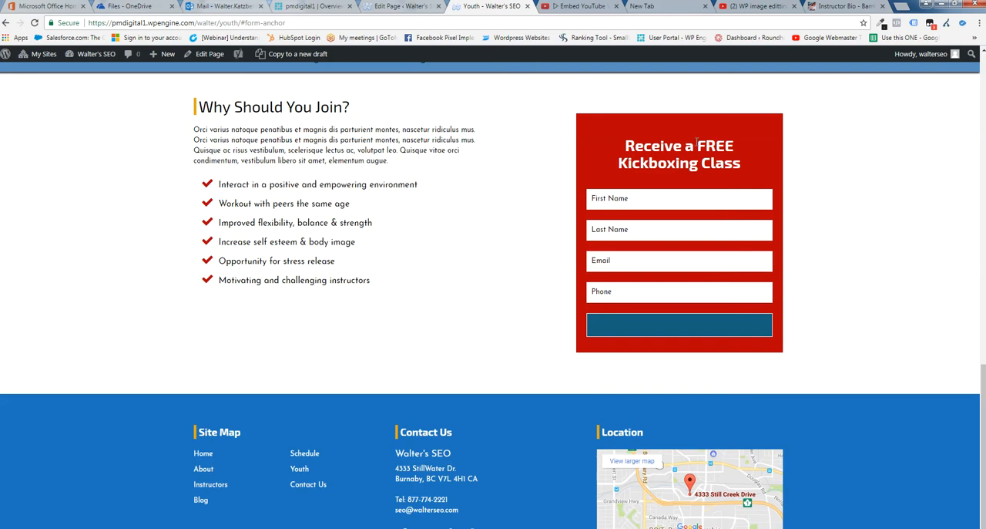
pyautogui.moveTo(743, 173); pyautogui.dragTo(625, 146)
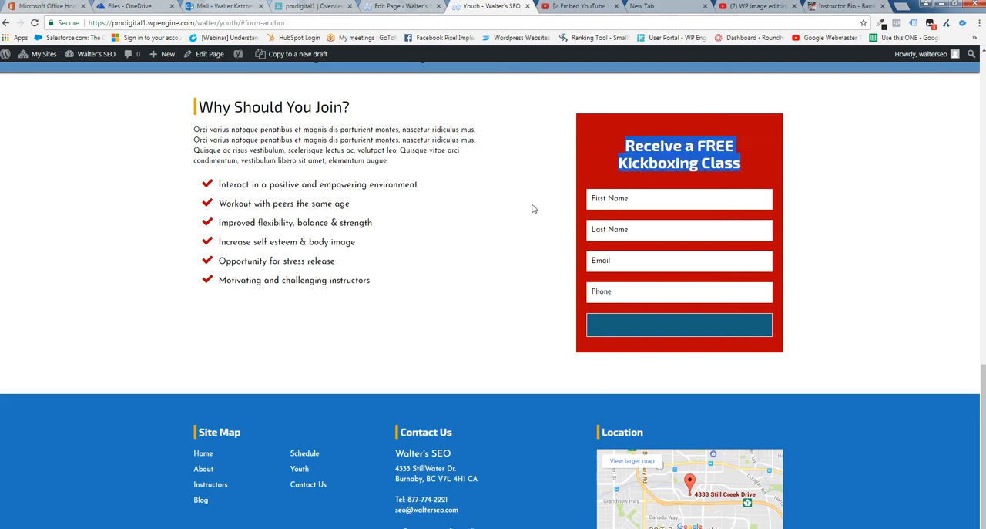
pyautogui.scroll(10, 526, 238)
pyautogui.scroll(3, 524, 239)
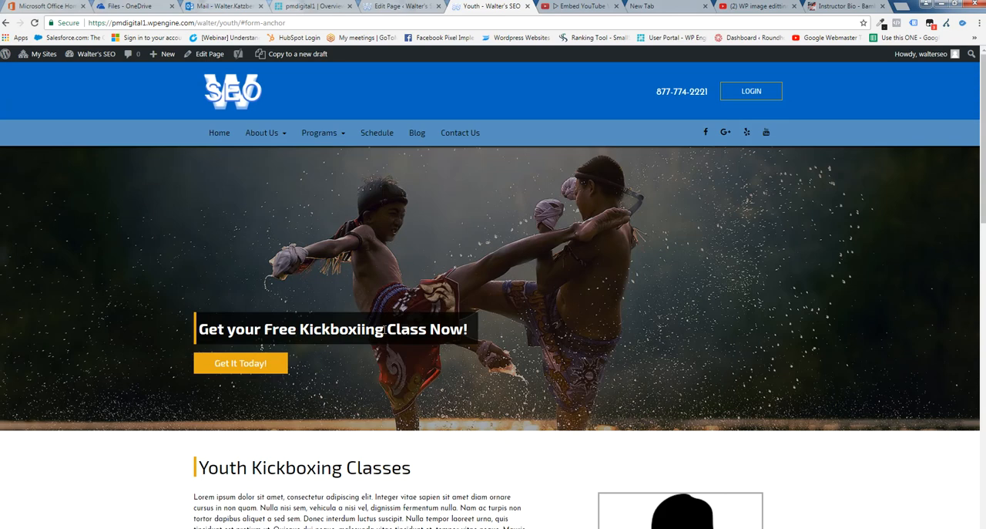
# Compare the header title with the Info Area heading below it on the live Youth page
pyautogui.moveTo(199, 327); pyautogui.dragTo(465, 329)
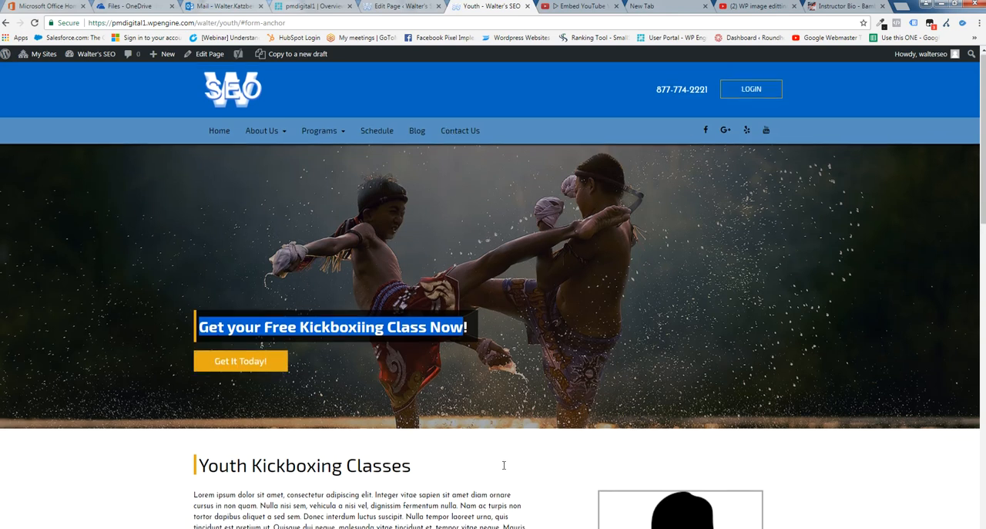
pyautogui.scroll(-1, 504, 467)
pyautogui.click(417, 392)
pyautogui.moveTo(417, 391); pyautogui.dragTo(195, 392)
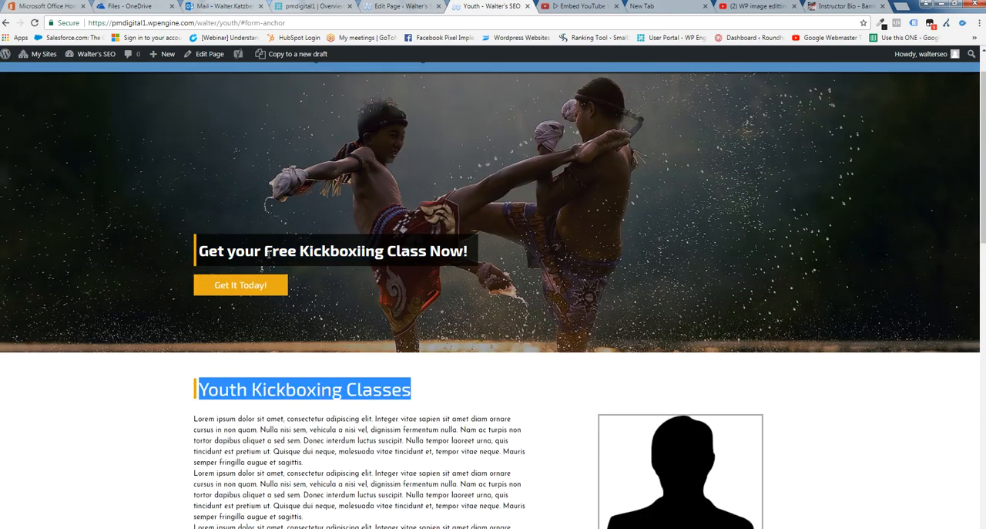
# Re-read the header title above the call to action on the live Youth page
pyautogui.moveTo(279, 252); pyautogui.dragTo(465, 249)
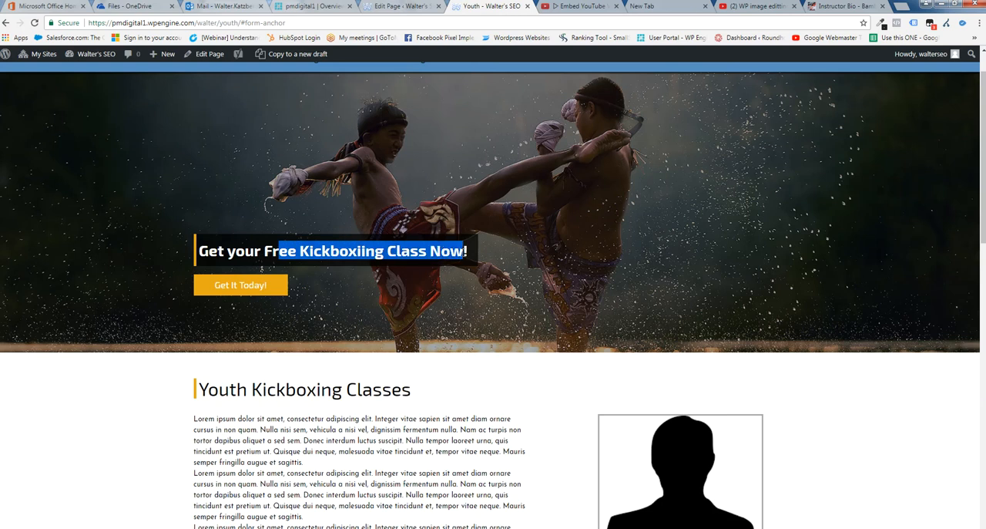
pyautogui.click(543, 421)
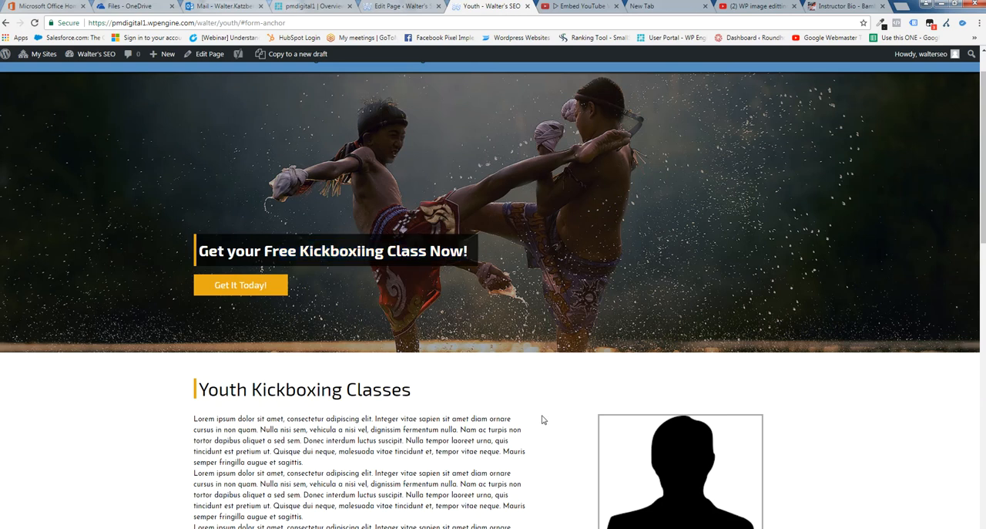
pyautogui.moveTo(198, 250); pyautogui.dragTo(461, 259)
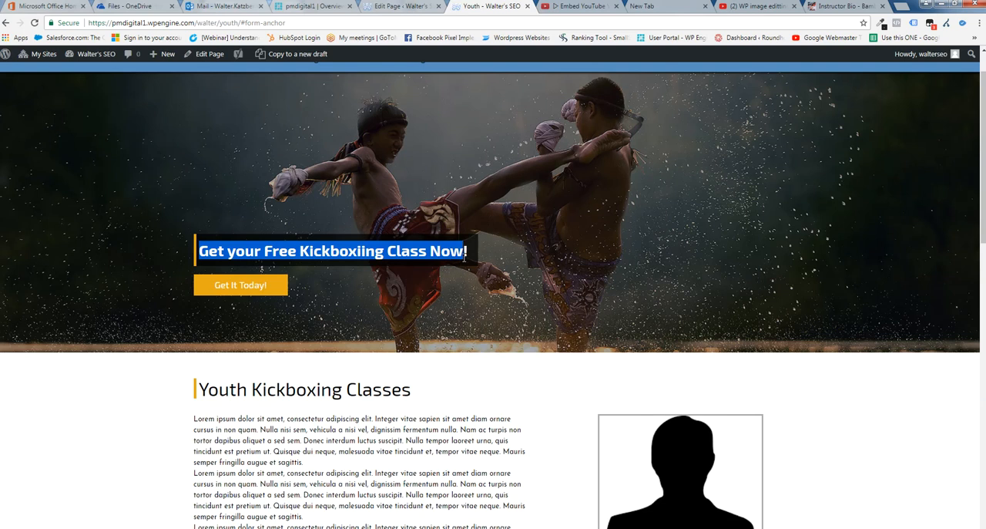
pyautogui.click(513, 390)
# Compare the Icons Area title in the page editor with the benefits heading on the live Youth page
pyautogui.scroll(-1, 517, 392)
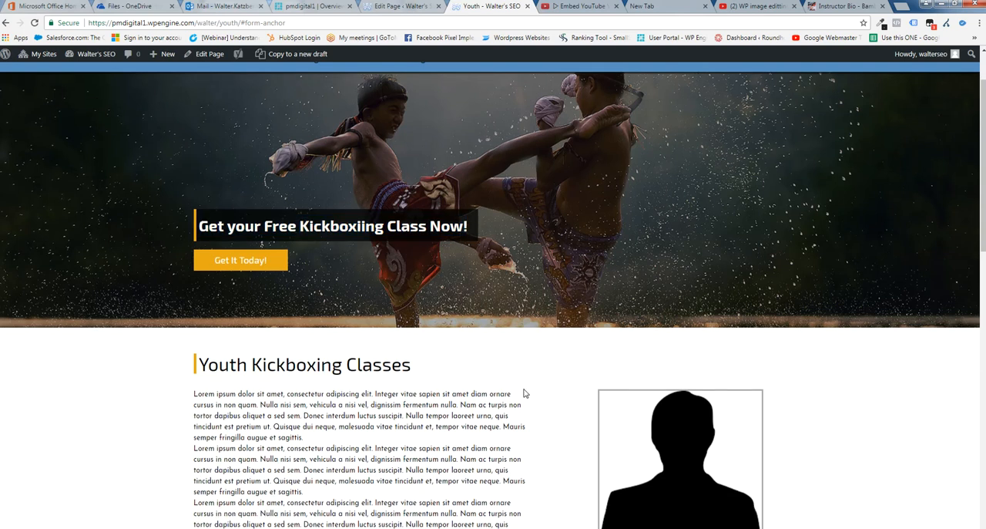
pyautogui.scroll(-6, 524, 393)
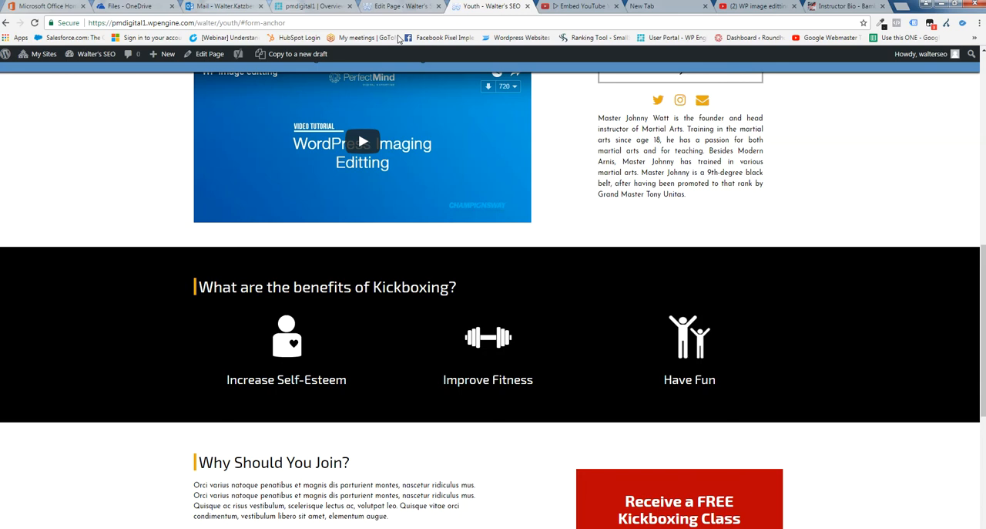
pyautogui.click(388, 10)
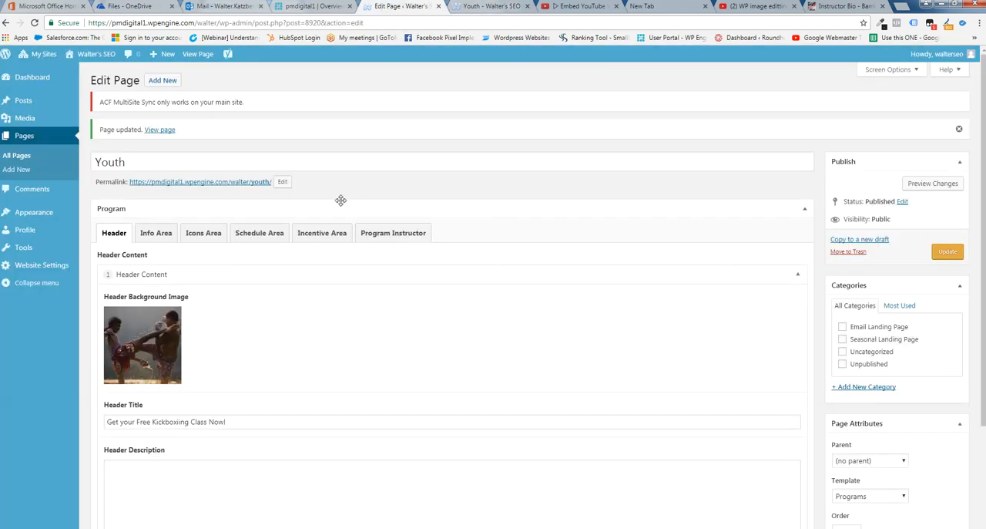
pyautogui.click(203, 233)
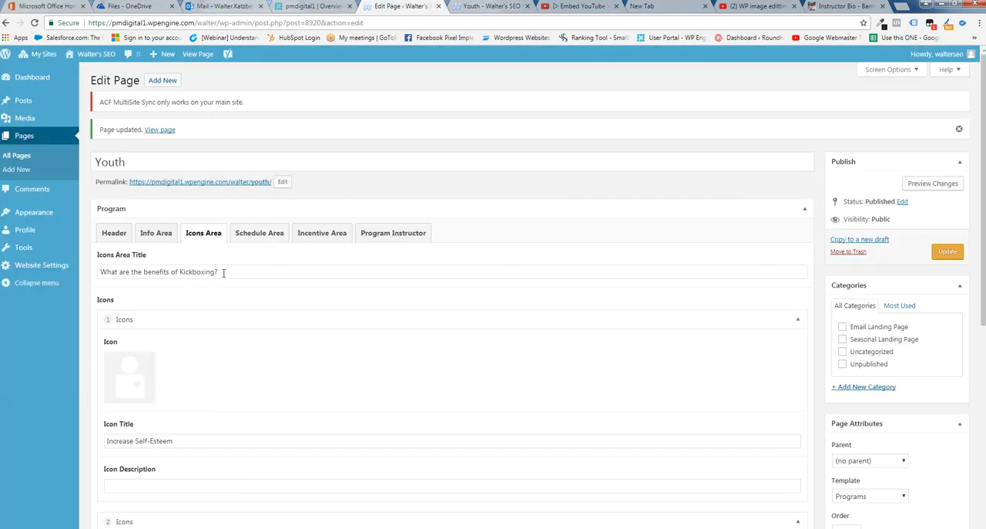
pyautogui.moveTo(221, 273); pyautogui.dragTo(106, 272)
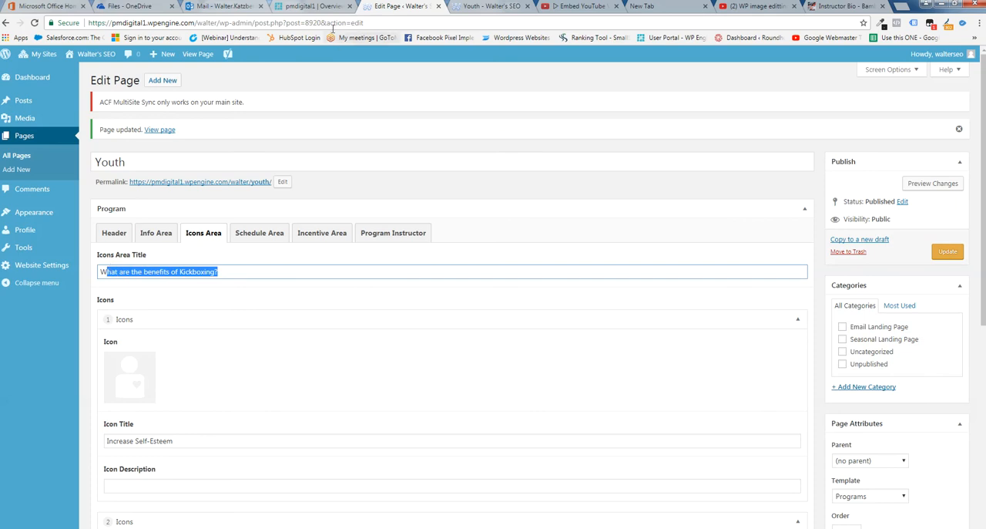
pyautogui.click(485, 6)
pyautogui.moveTo(481, 289); pyautogui.dragTo(326, 287)
pyautogui.click(398, 6)
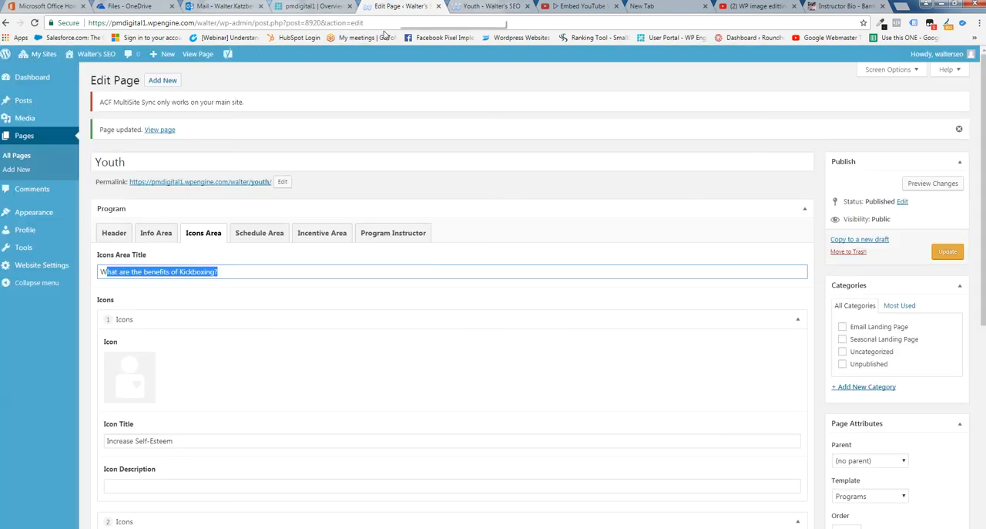
# Change the first icon's title to "Increase Confidence" and remove its existing image
pyautogui.scroll(-1, 162, 365)
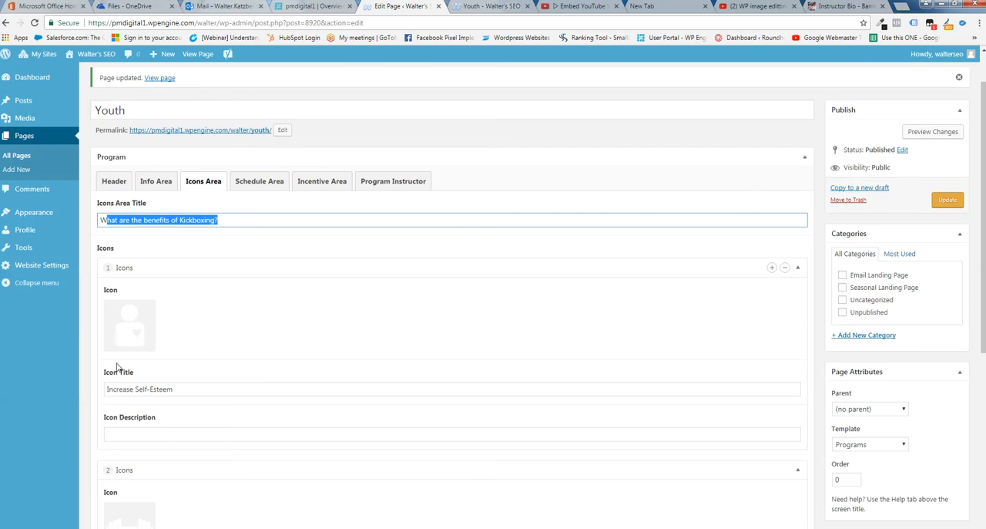
pyautogui.moveTo(173, 389); pyautogui.dragTo(139, 387)
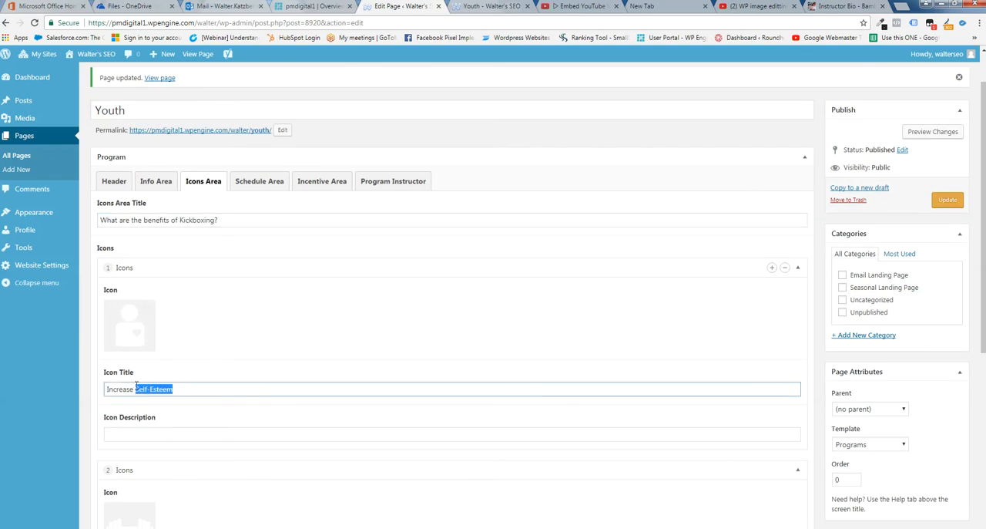
pyautogui.write('Con')
pyautogui.click(145, 310)
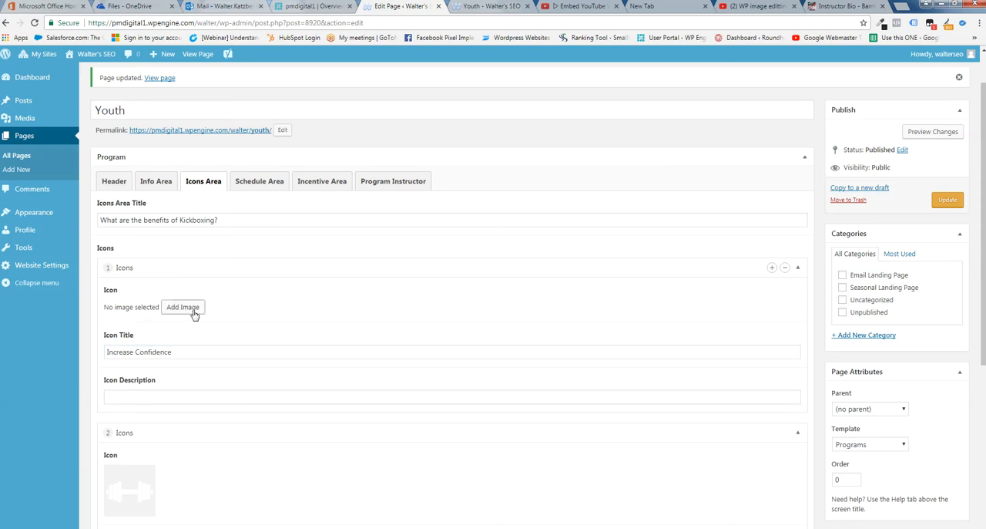
# Check the live benefits icons, try the black confident-b-icon as the first icon's image, and remove it again
pyautogui.click(194, 313)
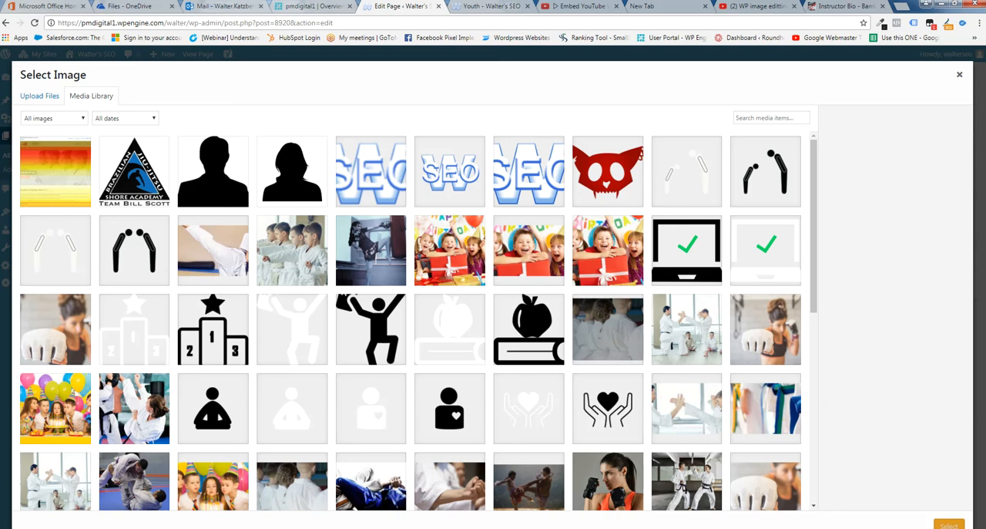
pyautogui.hotkey('ctrl', 'Tab')
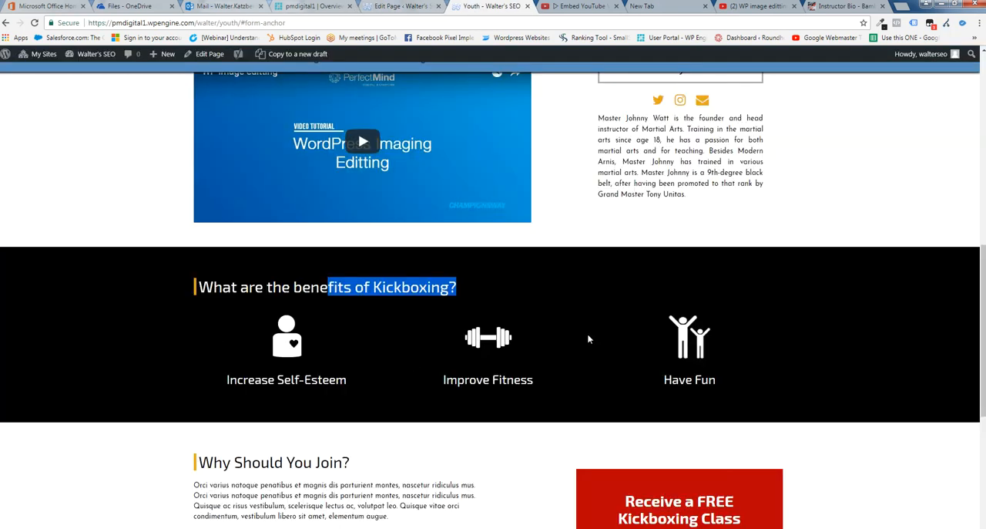
pyautogui.click(398, 8)
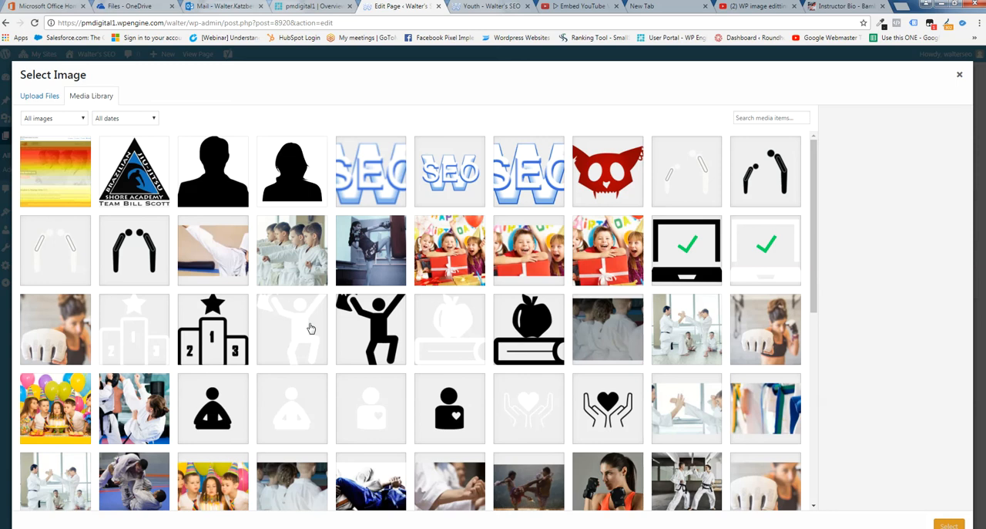
pyautogui.click(489, 7)
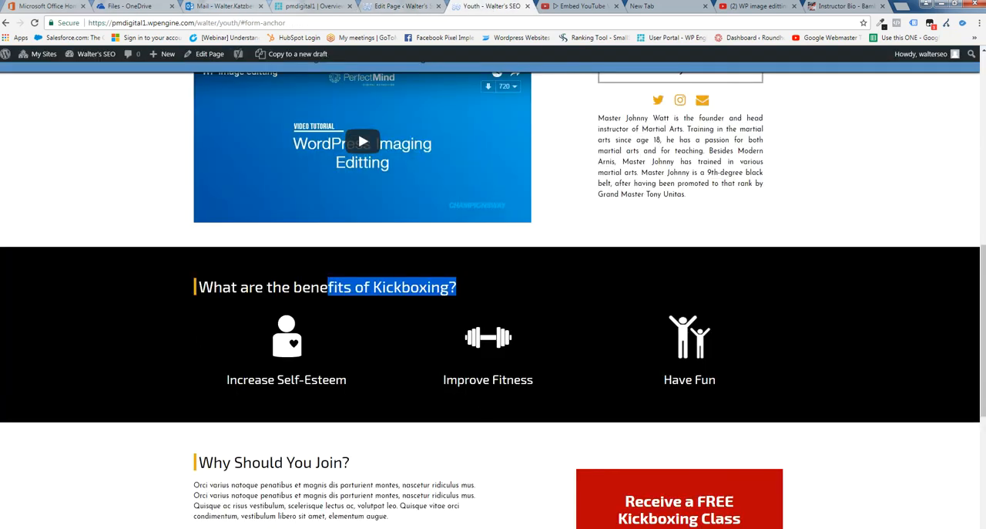
pyautogui.click(399, 8)
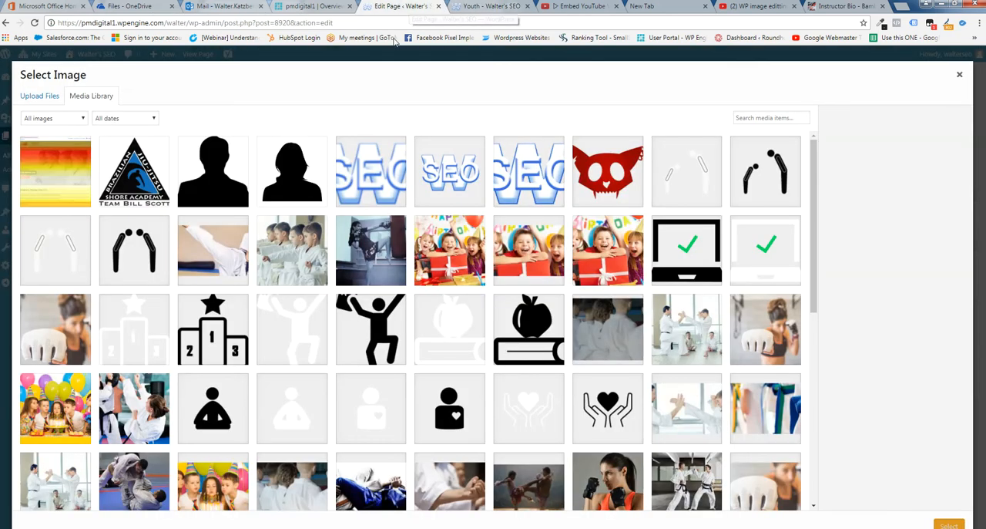
pyautogui.click(378, 330)
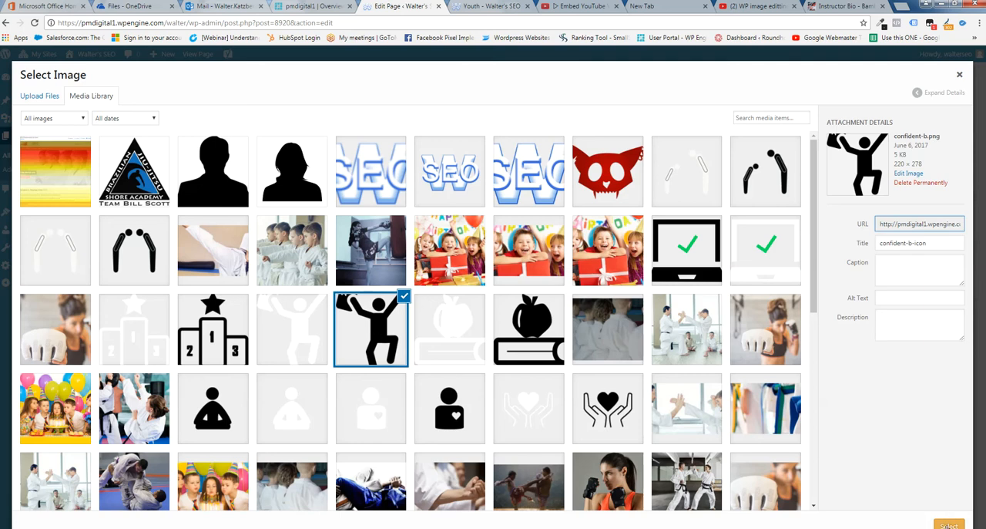
pyautogui.click(949, 525)
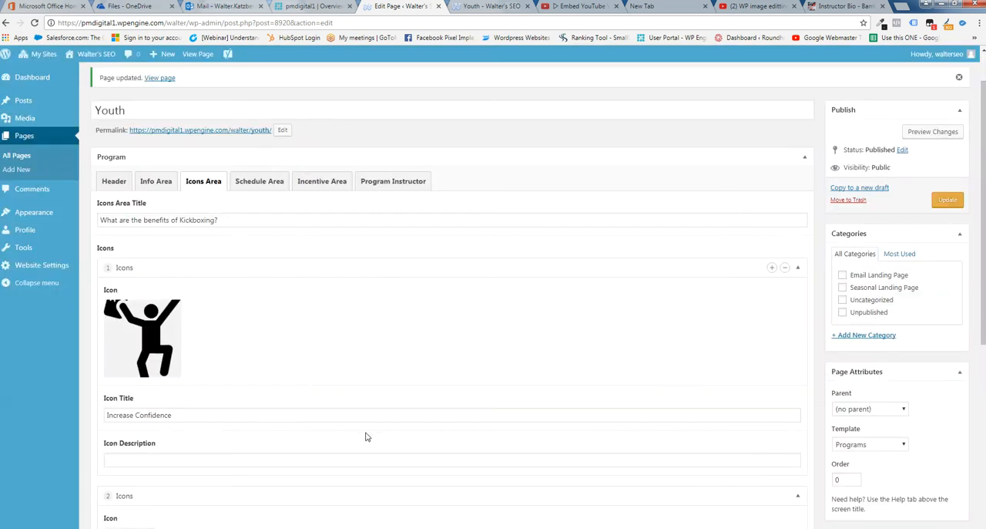
pyautogui.moveTo(161, 356)
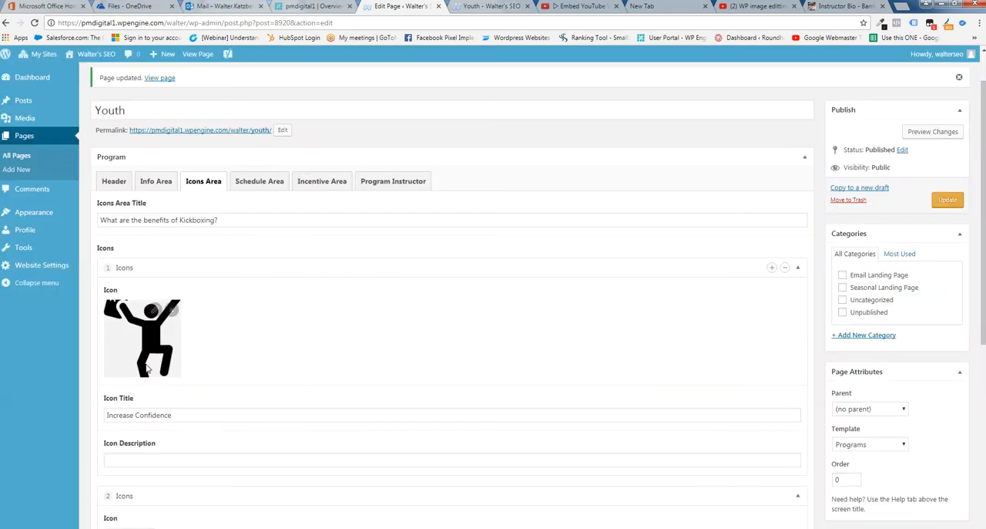
pyautogui.click(171, 310)
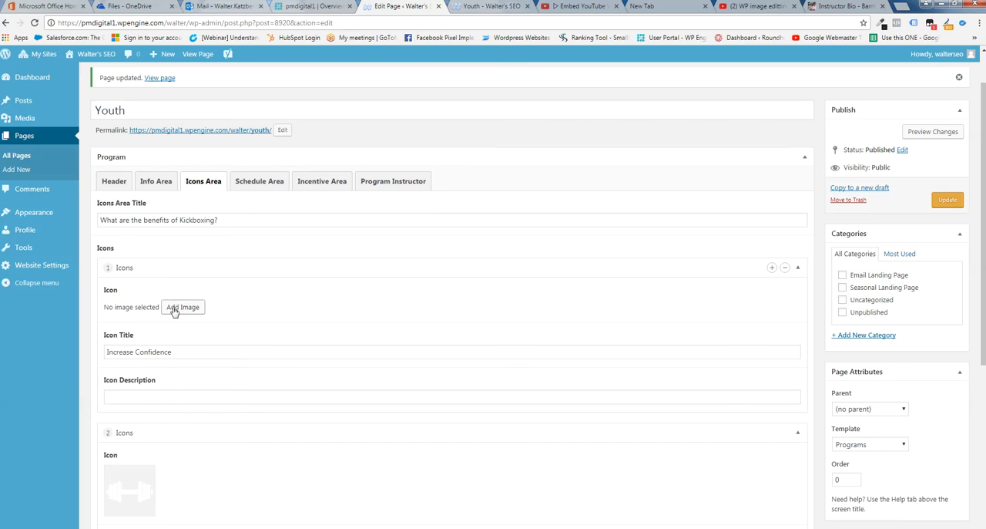
# Set the white version of the confident figure from the media library as the first icon's image
pyautogui.click(182, 308)
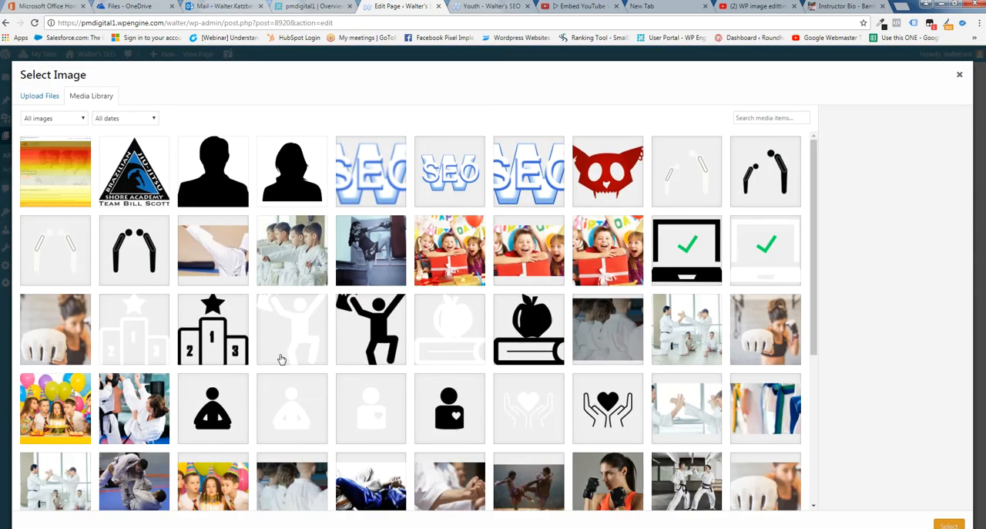
pyautogui.click(290, 337)
pyautogui.click(948, 525)
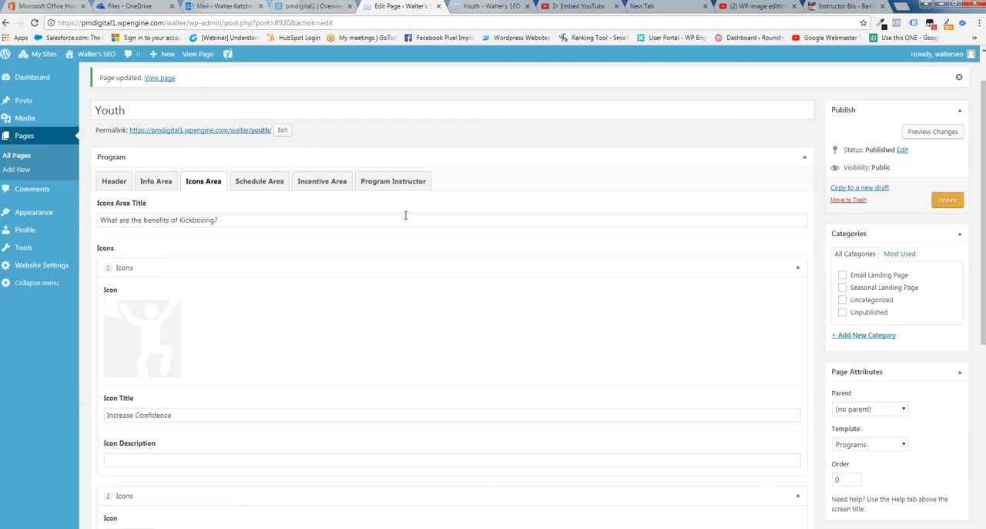
# Save the Icons Area changes and refresh the live Youth page
pyautogui.click(948, 200)
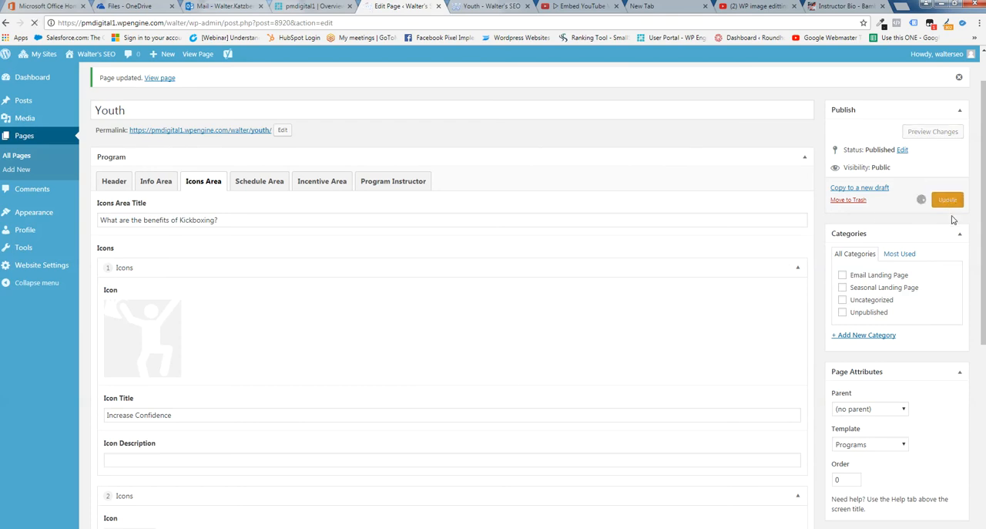
pyautogui.click(491, 6)
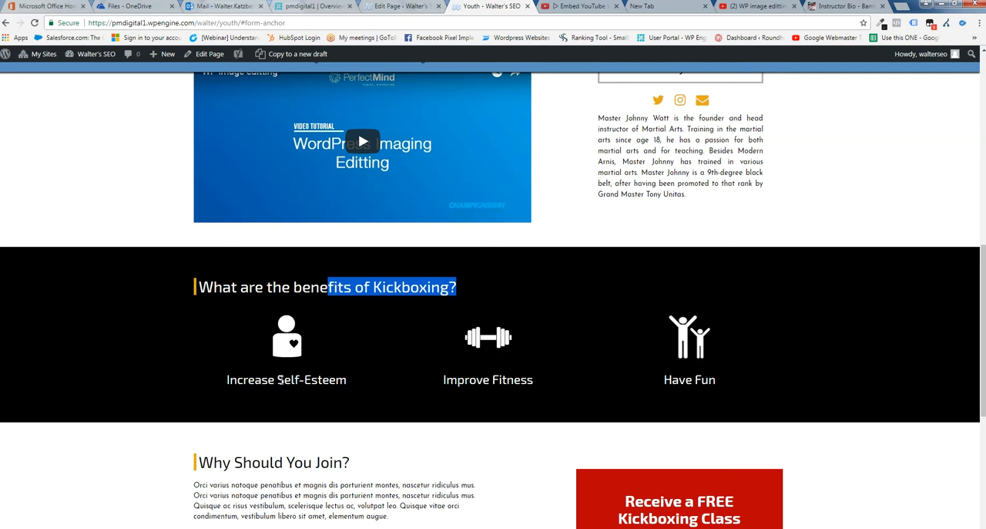
pyautogui.click(35, 23)
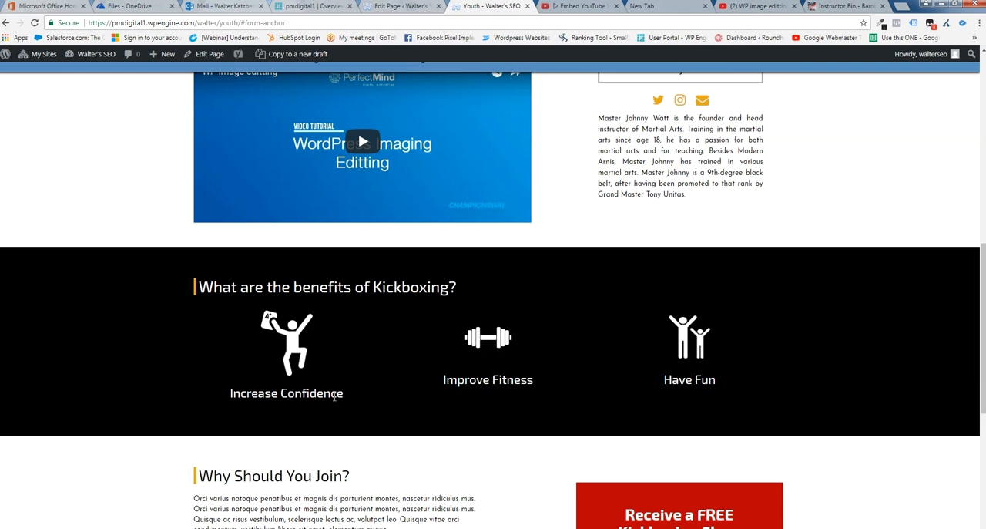
# Compare the "Increase Confidence" icon's title alignment with the other two icons in the live benefits section
pyautogui.moveTo(351, 395); pyautogui.dragTo(240, 385)
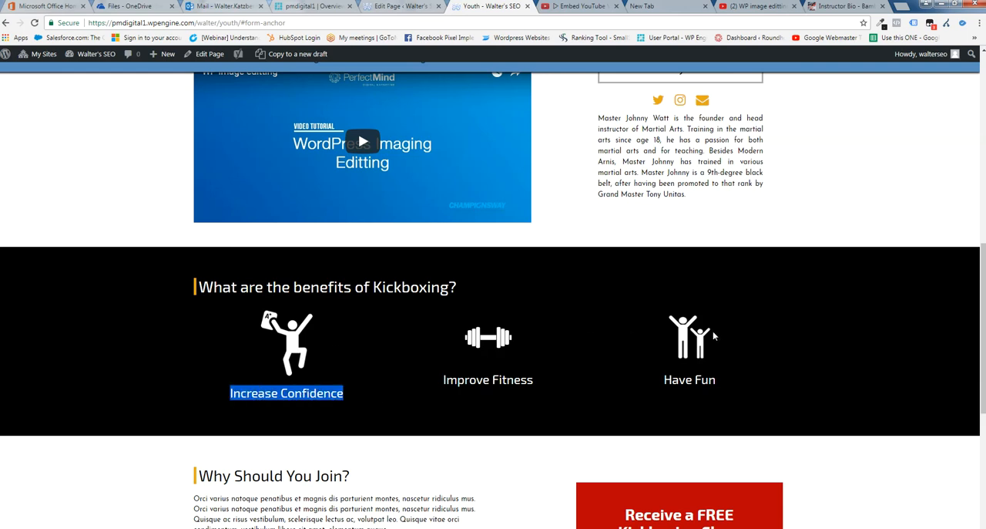
pyautogui.moveTo(444, 379); pyautogui.dragTo(718, 384)
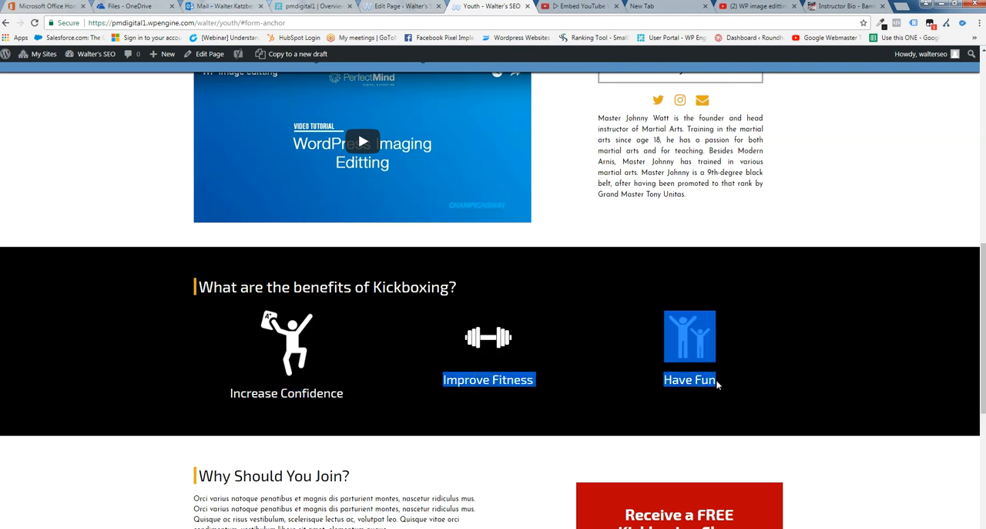
pyautogui.click(599, 379)
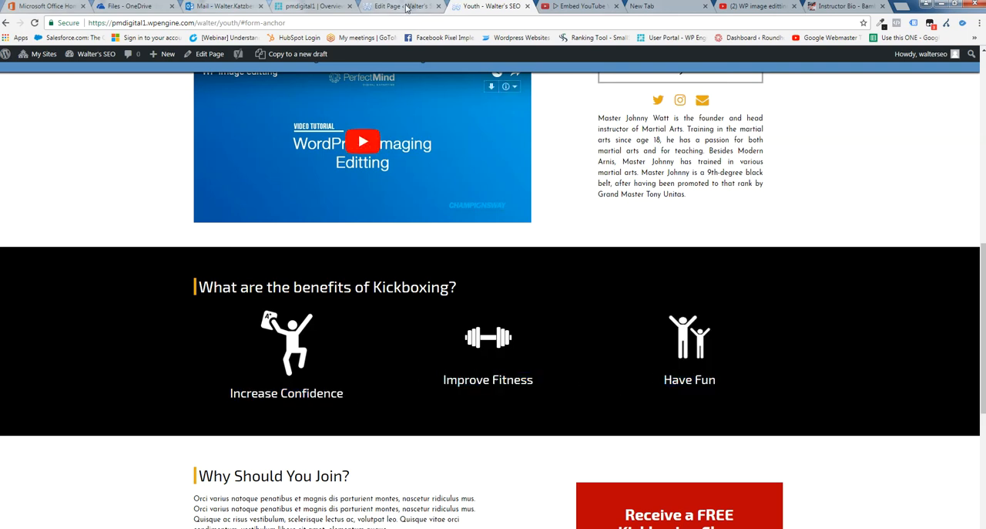
# Return to the Icons Area in the page editor and check the dimensions of the "Improve Fitness" icon image
pyautogui.click(406, 8)
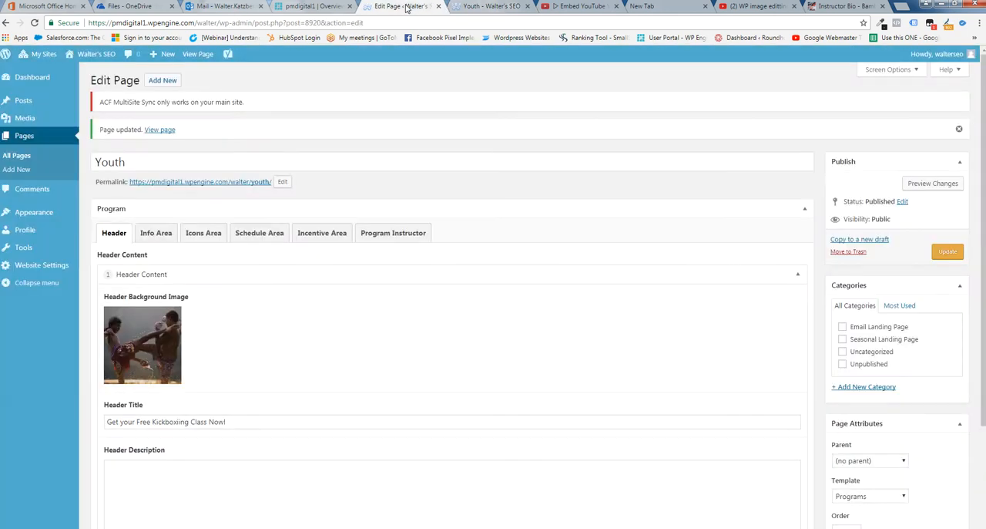
pyautogui.click(198, 237)
pyautogui.scroll(-2, 226, 346)
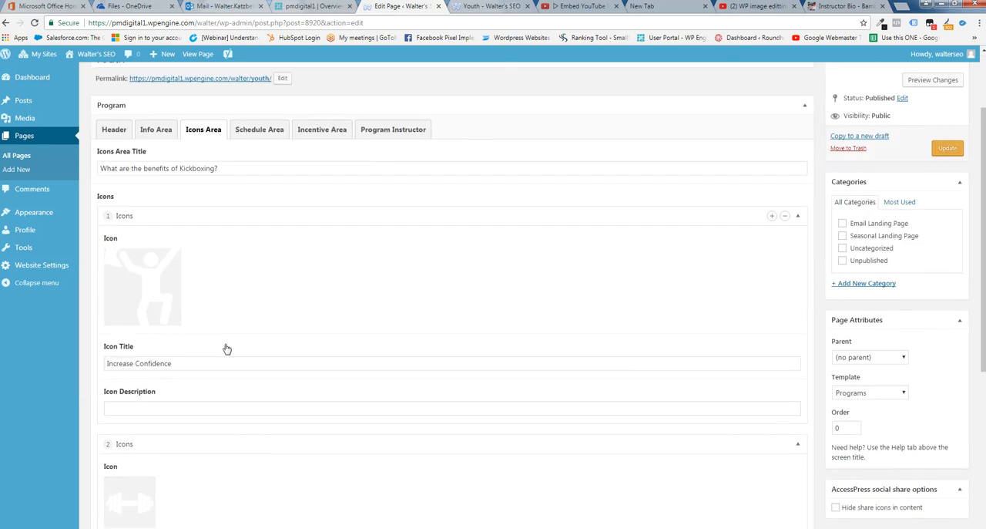
pyautogui.scroll(-1, 259, 333)
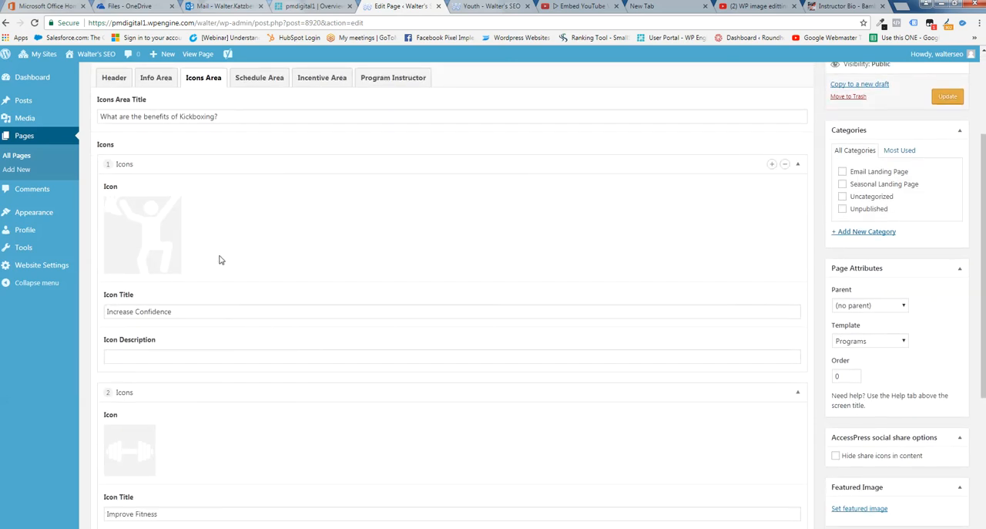
pyautogui.moveTo(168, 227)
pyautogui.moveTo(130, 436)
pyautogui.click(128, 434)
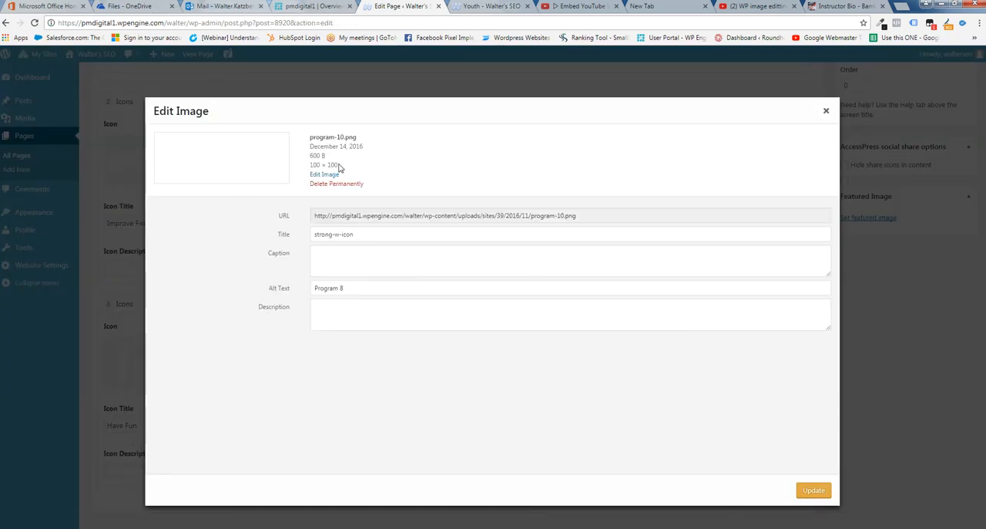
pyautogui.moveTo(339, 164); pyautogui.dragTo(694, 126)
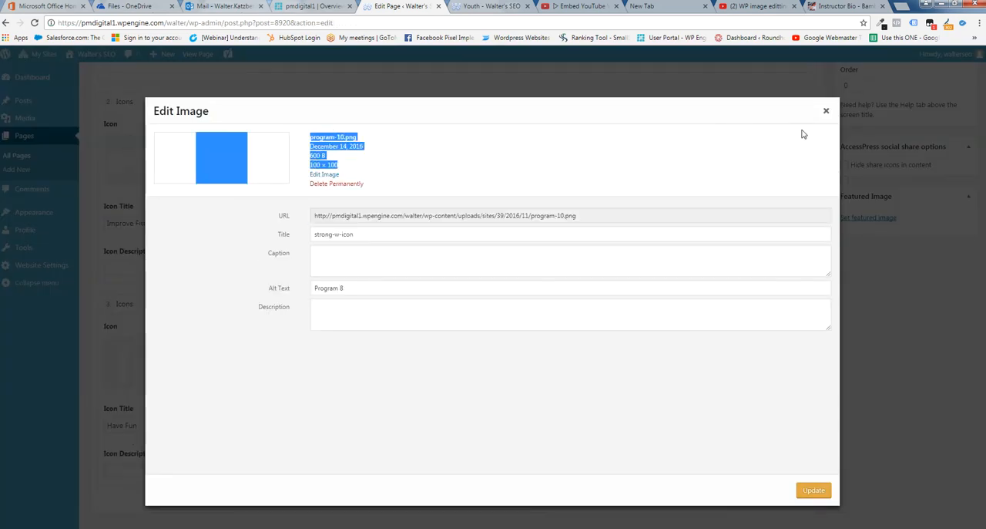
pyautogui.click(828, 112)
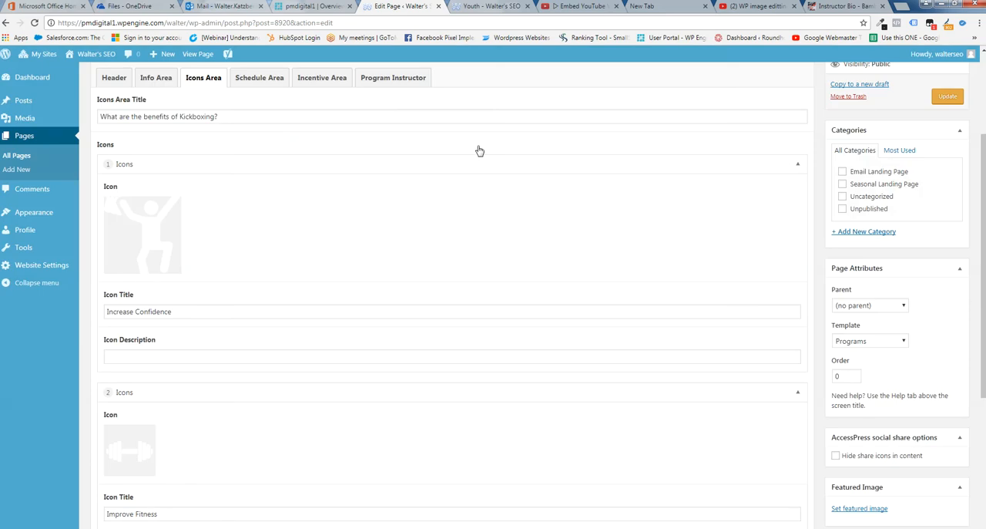
# Scale the "Increase Confidence" icon's image to 100 × 126
pyautogui.click(156, 204)
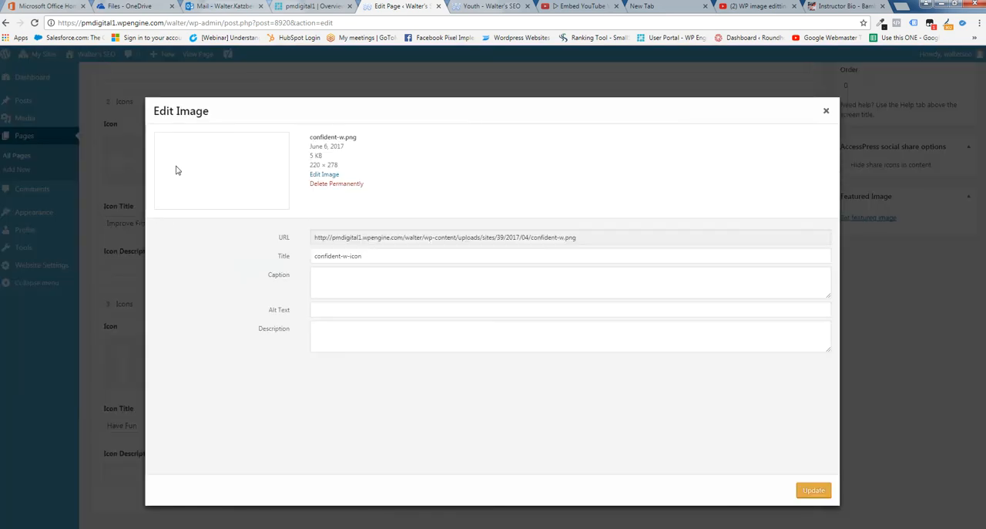
pyautogui.click(319, 177)
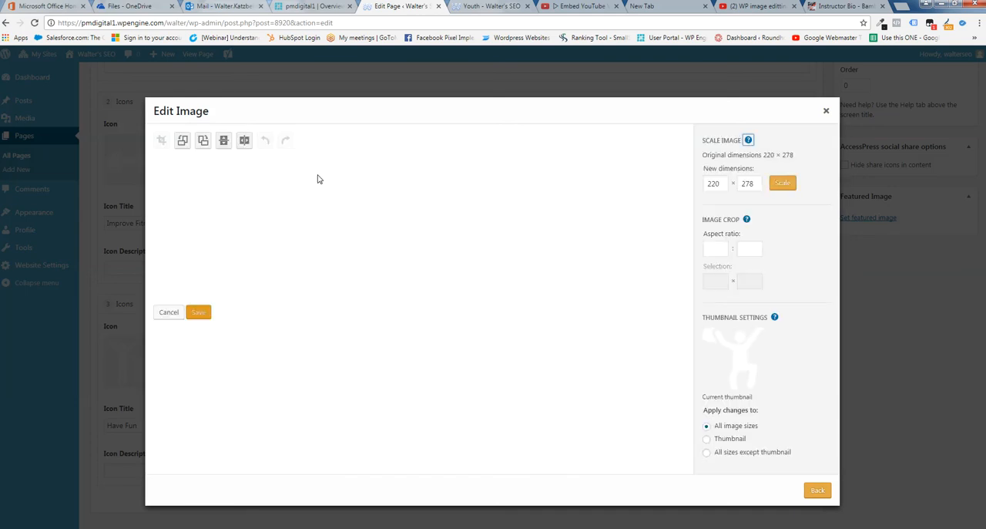
pyautogui.moveTo(719, 184); pyautogui.dragTo(690, 187)
pyautogui.write('126')
pyautogui.click(785, 189)
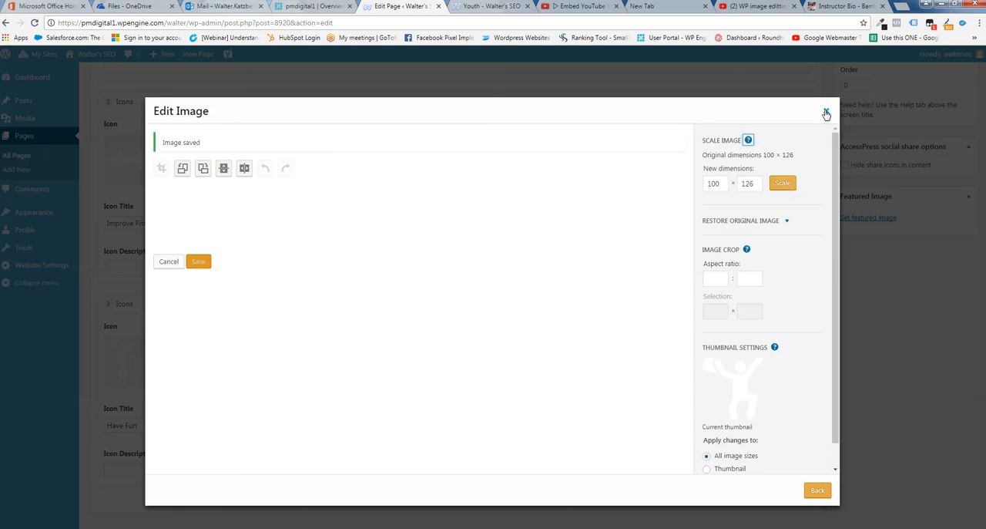
pyautogui.click(826, 114)
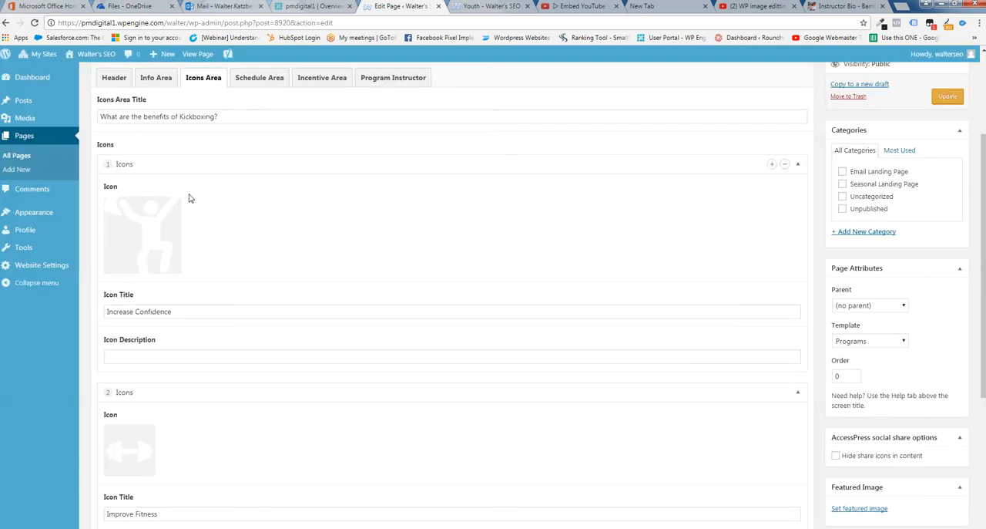
# Save the rescaled icon image's details, update the page, and check the icon in the live Youth page's benefits section
pyautogui.click(156, 208)
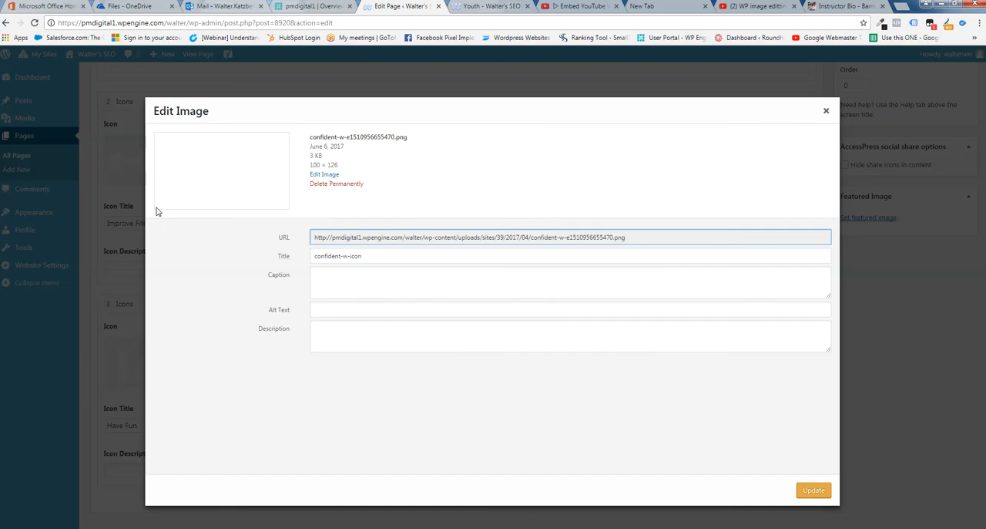
pyautogui.click(826, 111)
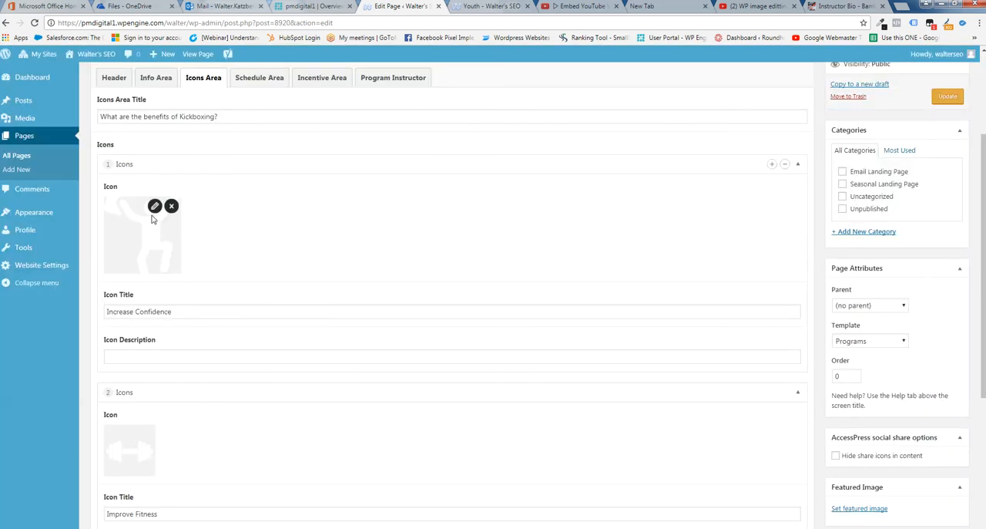
pyautogui.click(156, 208)
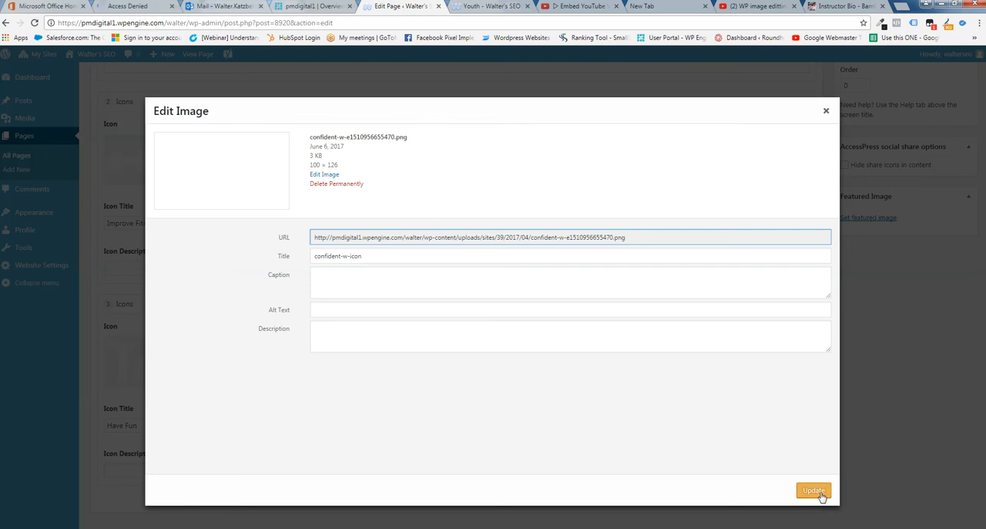
pyautogui.click(820, 494)
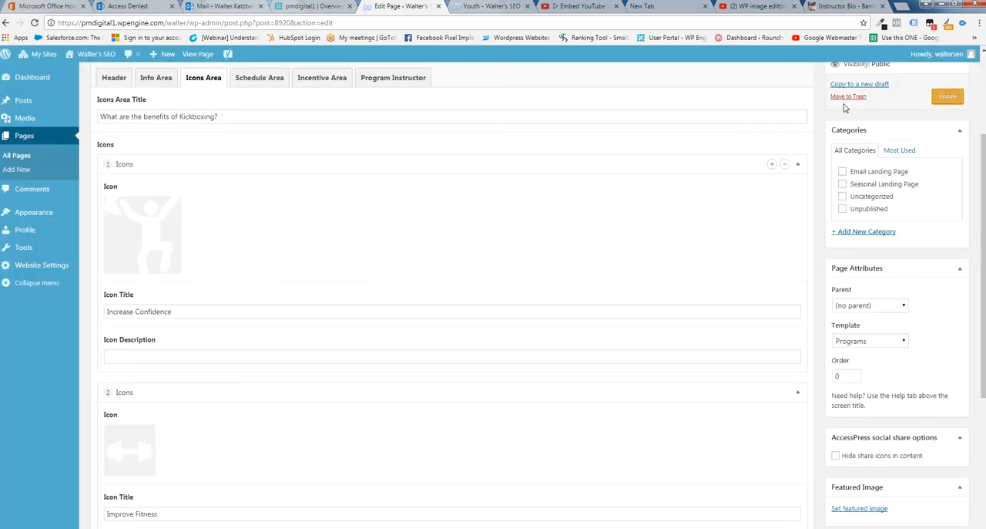
pyautogui.click(946, 97)
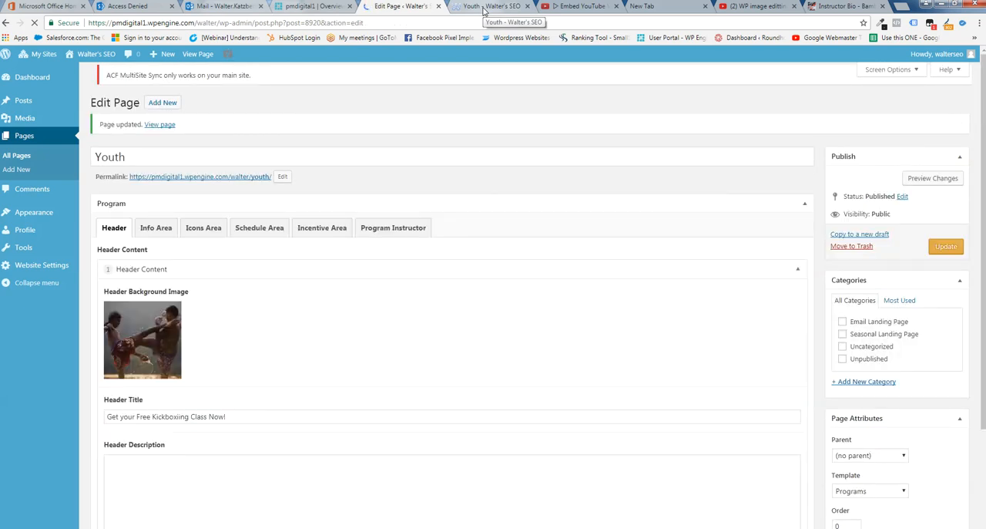
pyautogui.click(484, 8)
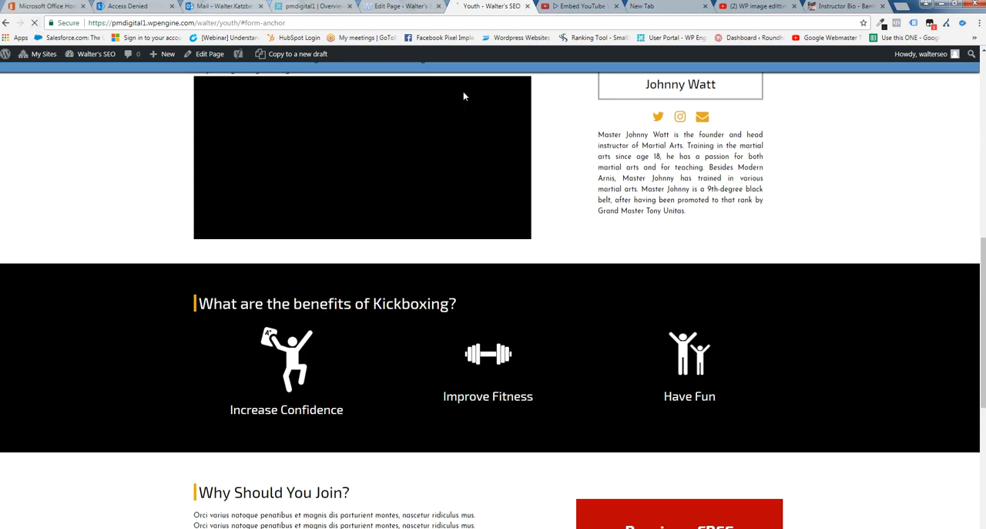
# Replace the first icon's image in the Icons Area with the white checkmark from the media library
pyautogui.click(389, 6)
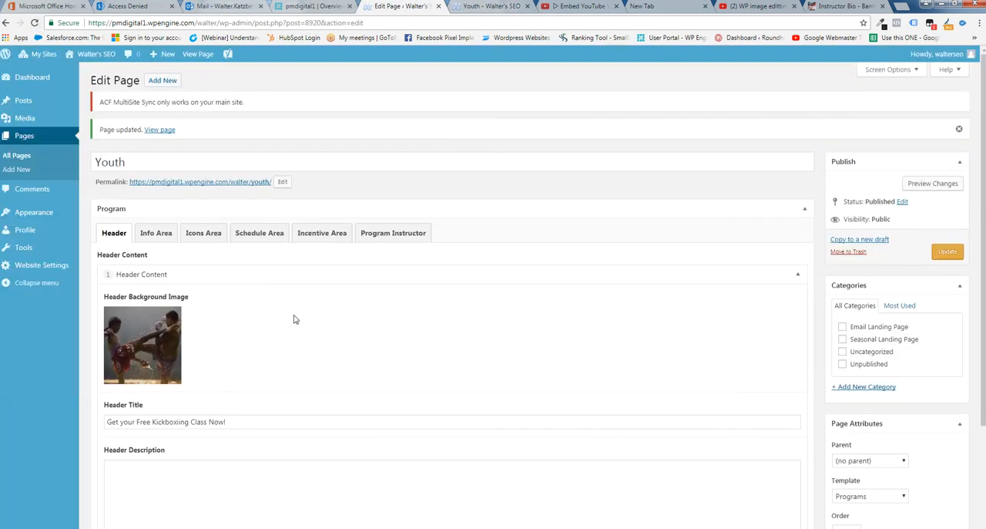
pyautogui.click(203, 235)
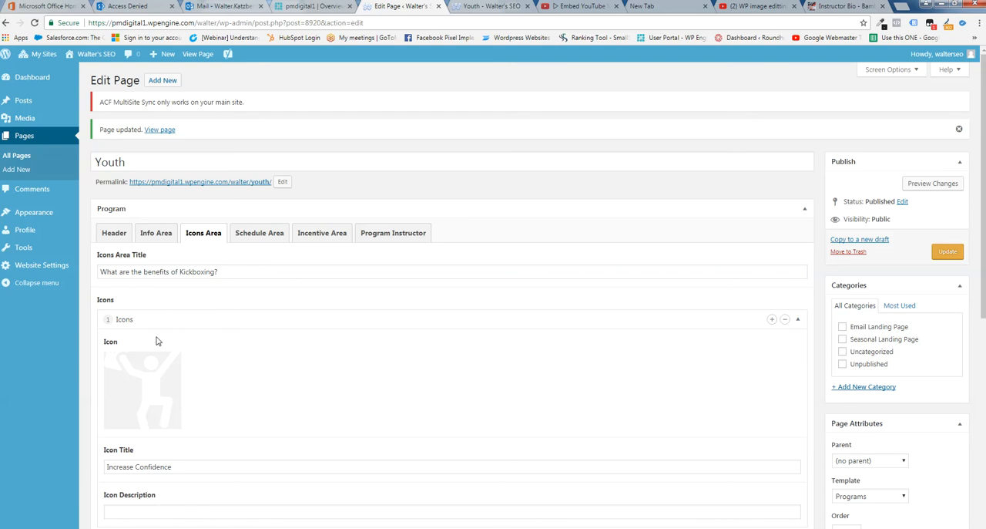
pyautogui.click(171, 363)
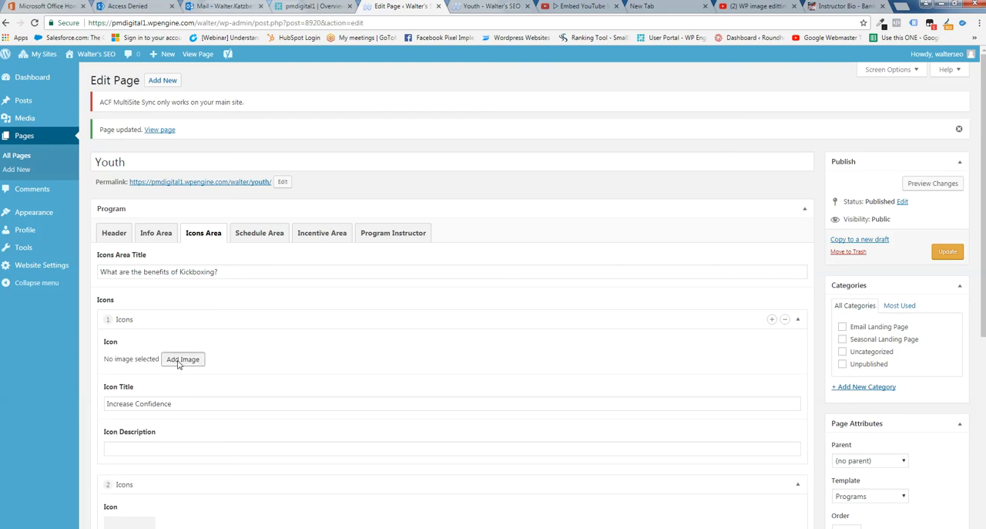
pyautogui.click(176, 362)
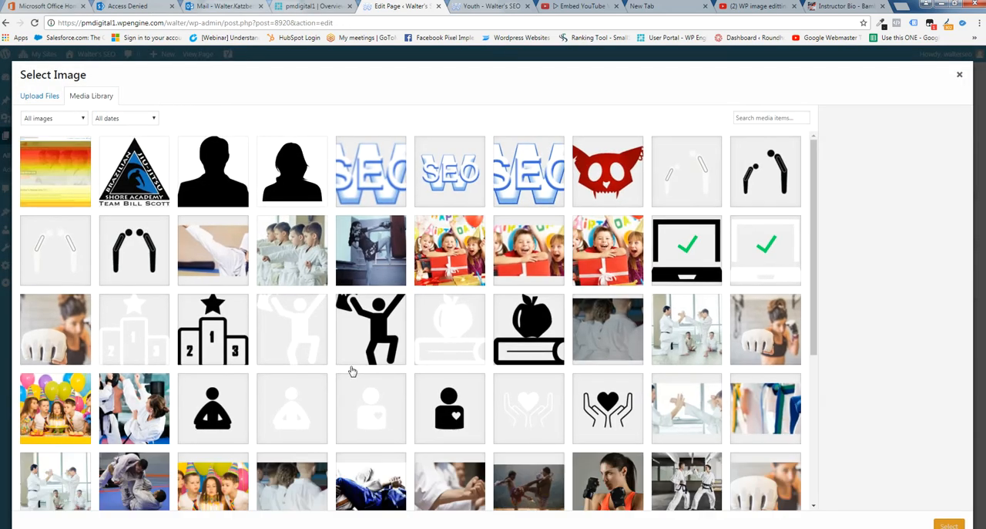
pyautogui.scroll(-1, 324, 375)
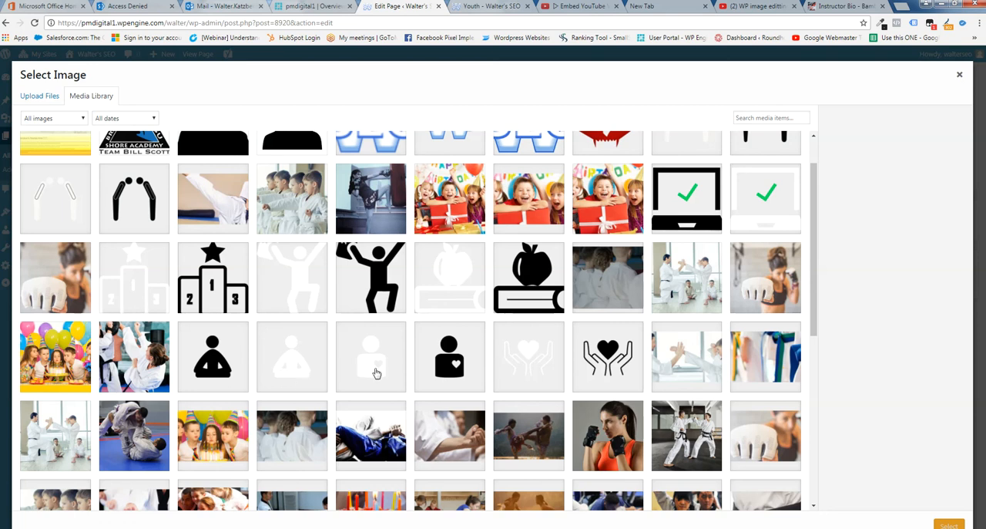
pyautogui.scroll(-5, 309, 379)
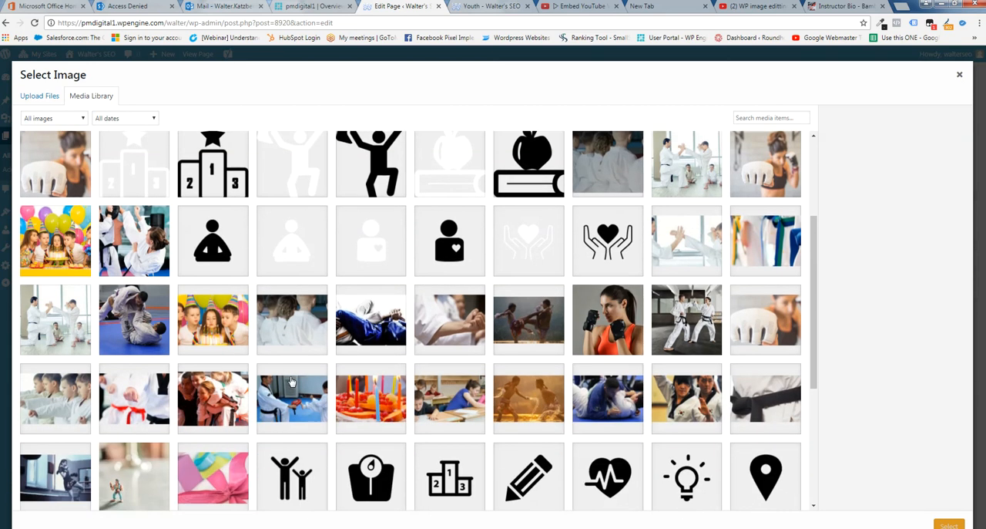
pyautogui.scroll(-1, 292, 381)
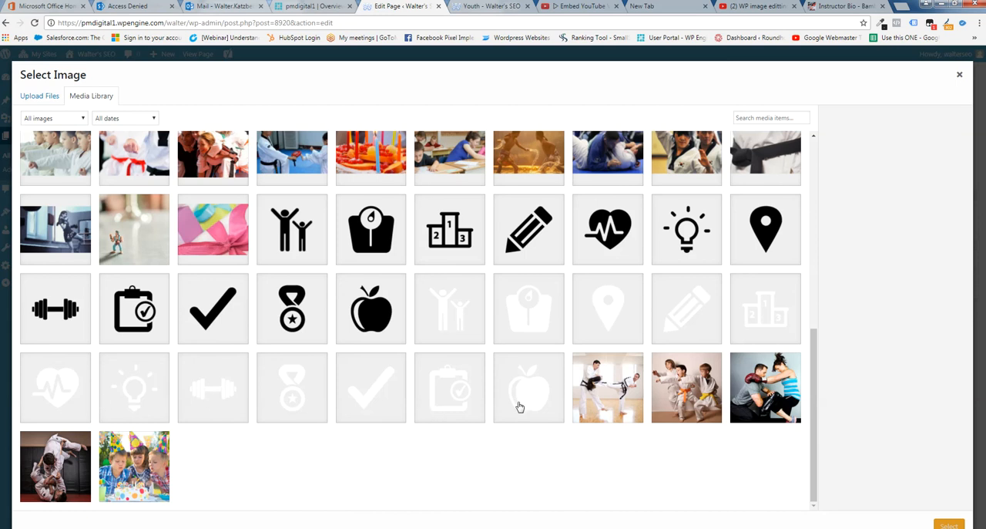
pyautogui.click(369, 404)
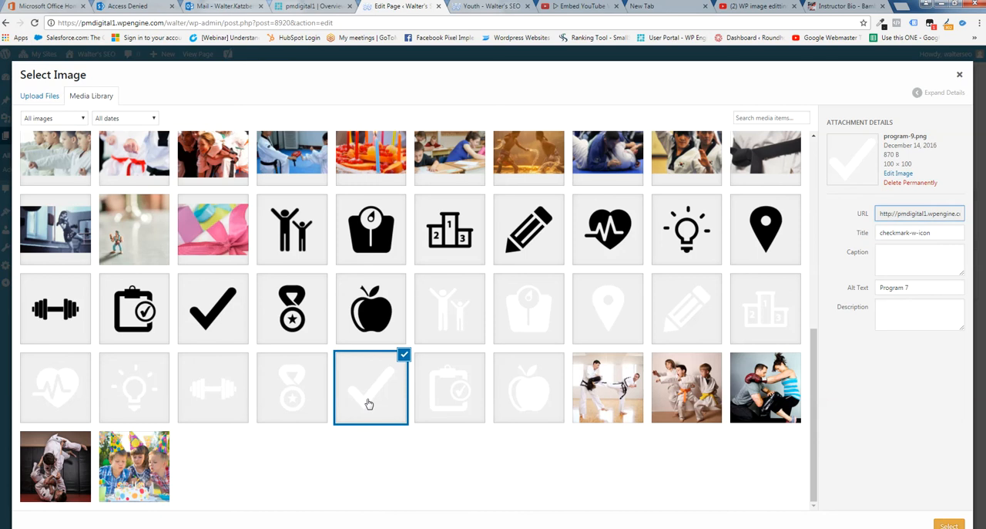
pyautogui.click(953, 524)
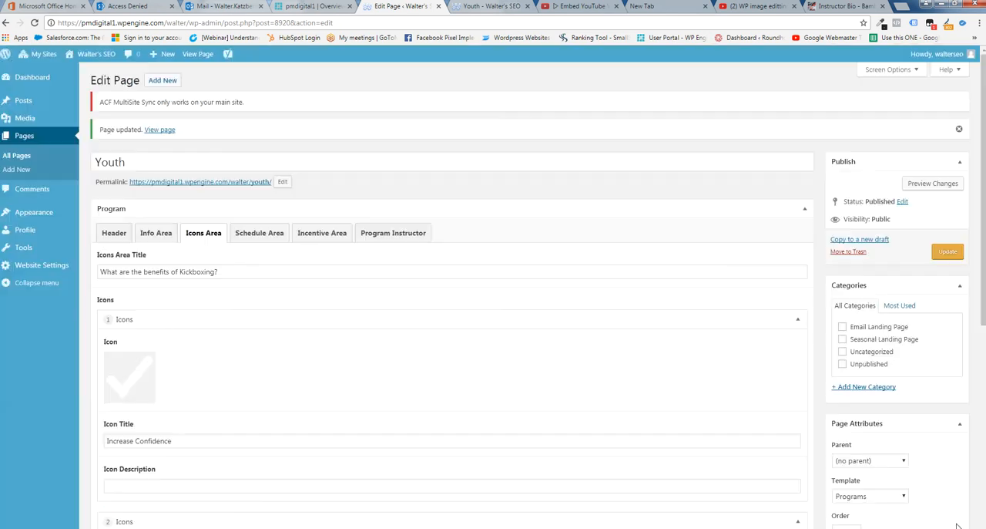
# Check the dimensions of the checkmark image used for the first icon
pyautogui.scroll(-2, 214, 378)
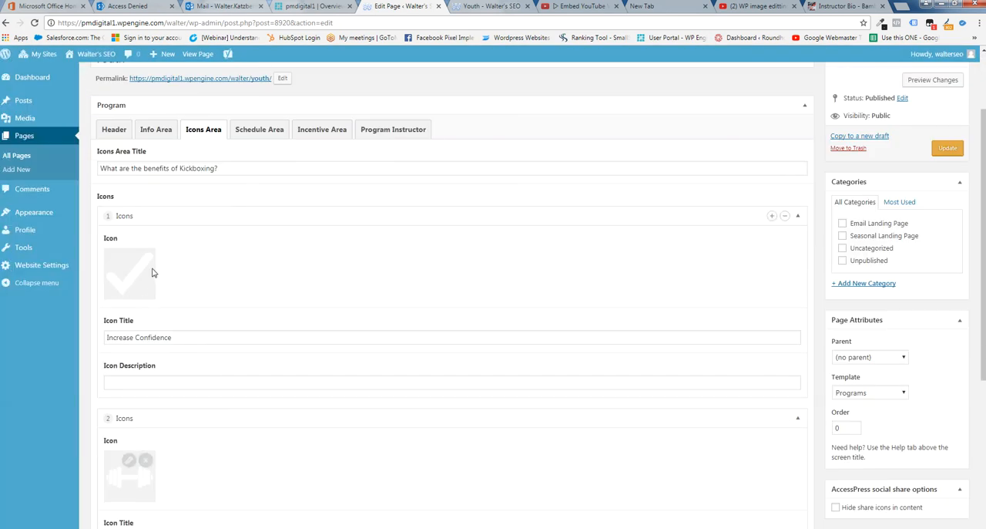
pyautogui.click(129, 258)
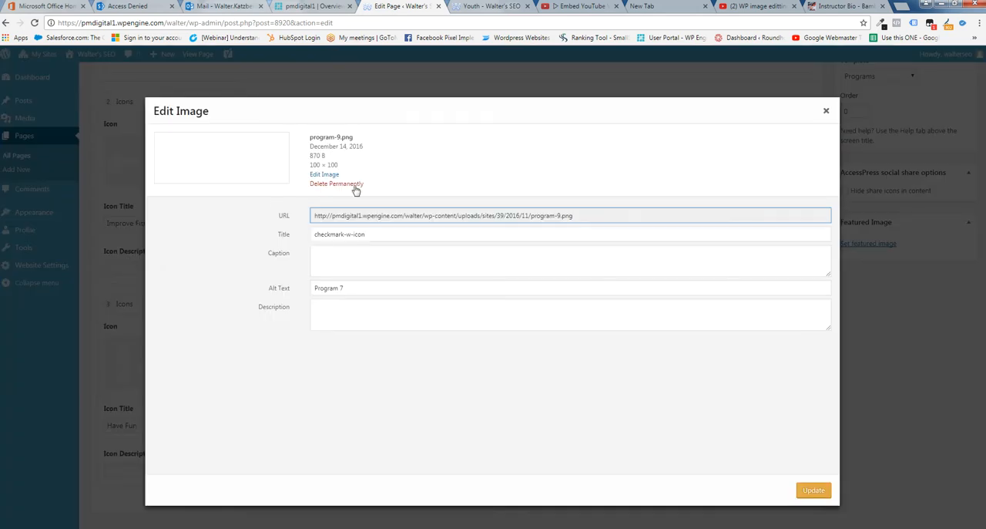
pyautogui.click(826, 110)
# Update the page and refresh the live Youth page to review the benefits and "Why Should You Join?" sections
pyautogui.click(944, 150)
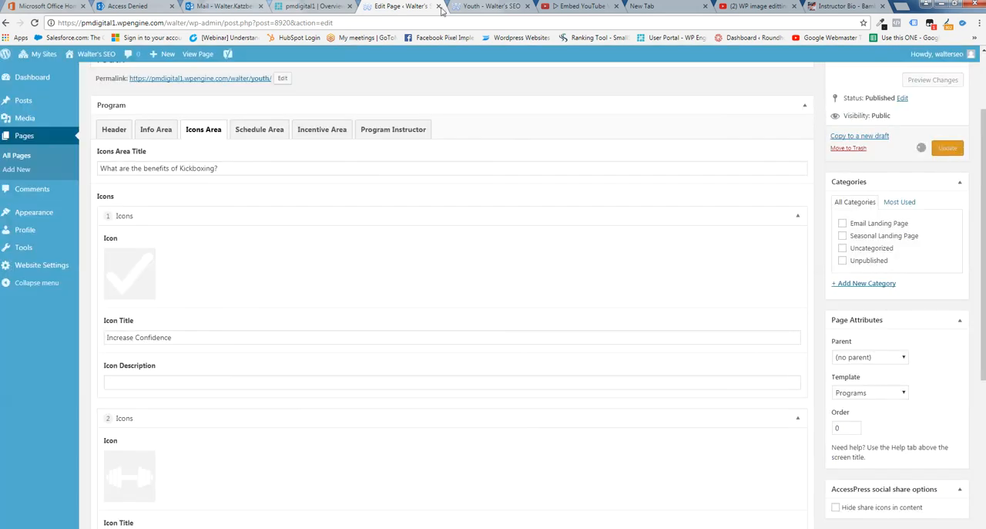
pyautogui.click(486, 6)
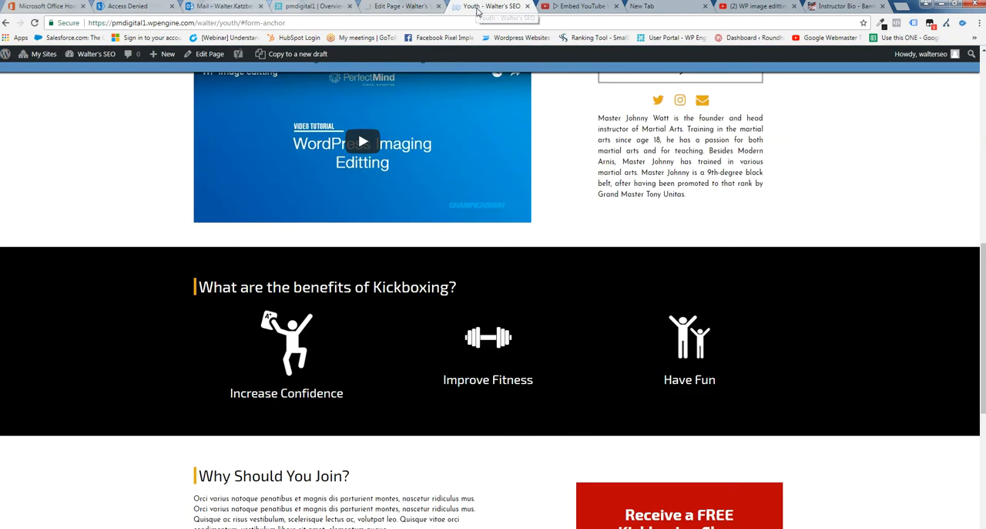
pyautogui.click(35, 24)
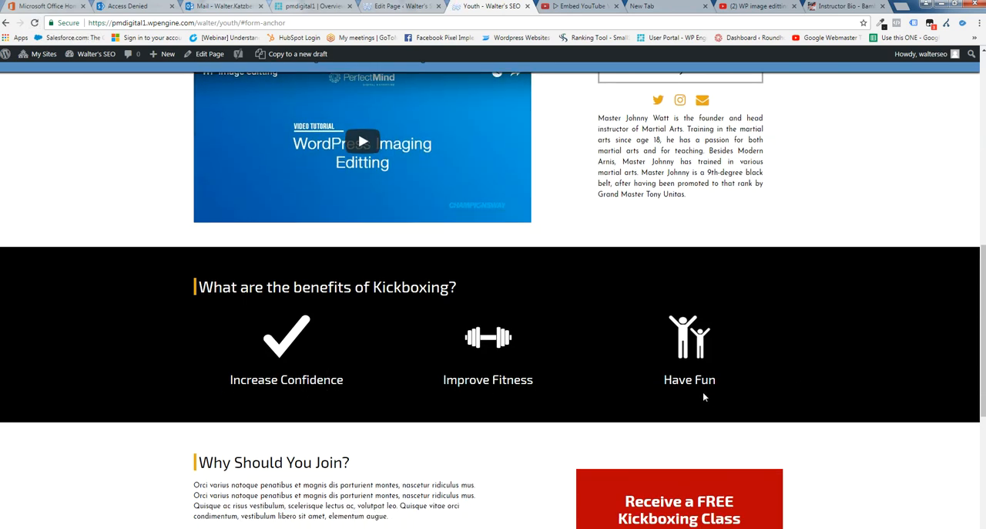
pyautogui.scroll(-2, 703, 391)
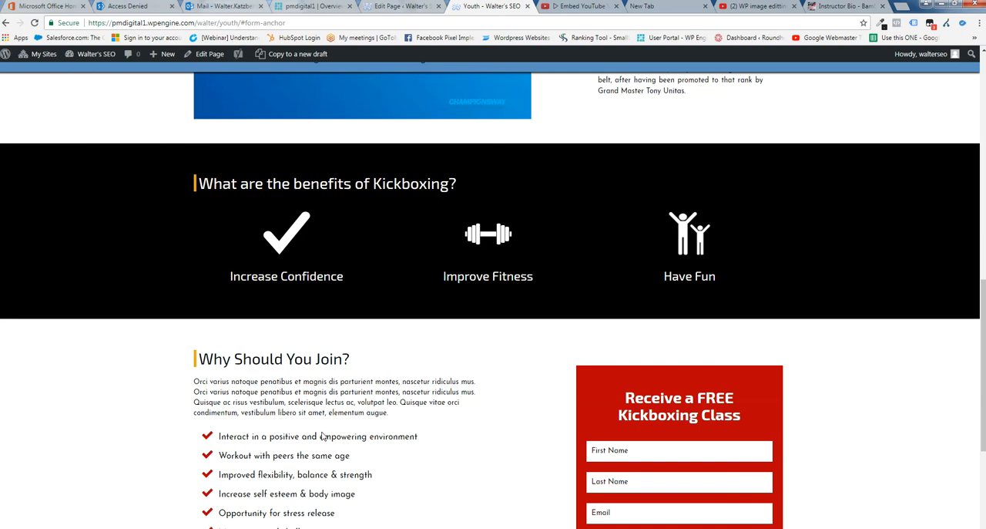
# Change the Incentive Area title to "Why Should You Karate Dojo?" in the page editor
pyautogui.click(389, 7)
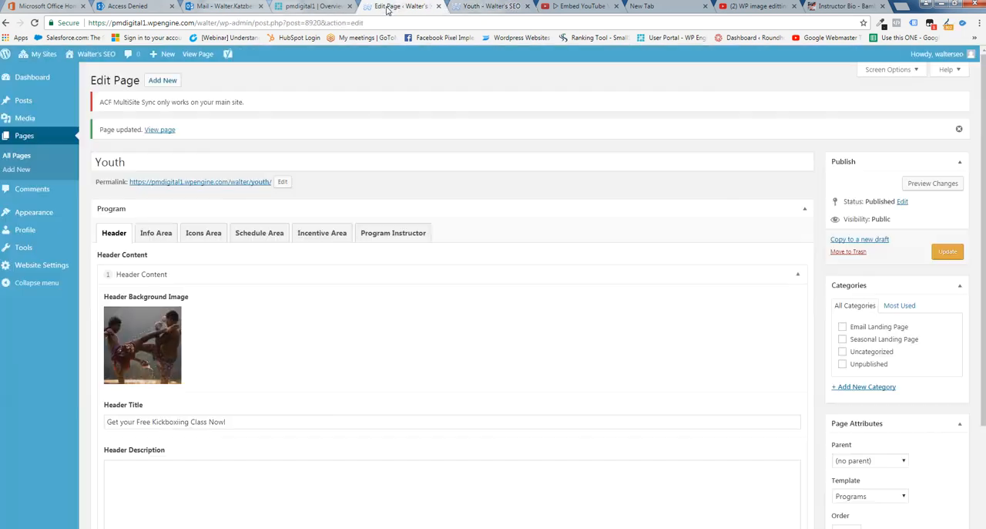
pyautogui.click(332, 233)
pyautogui.scroll(-2, 394, 354)
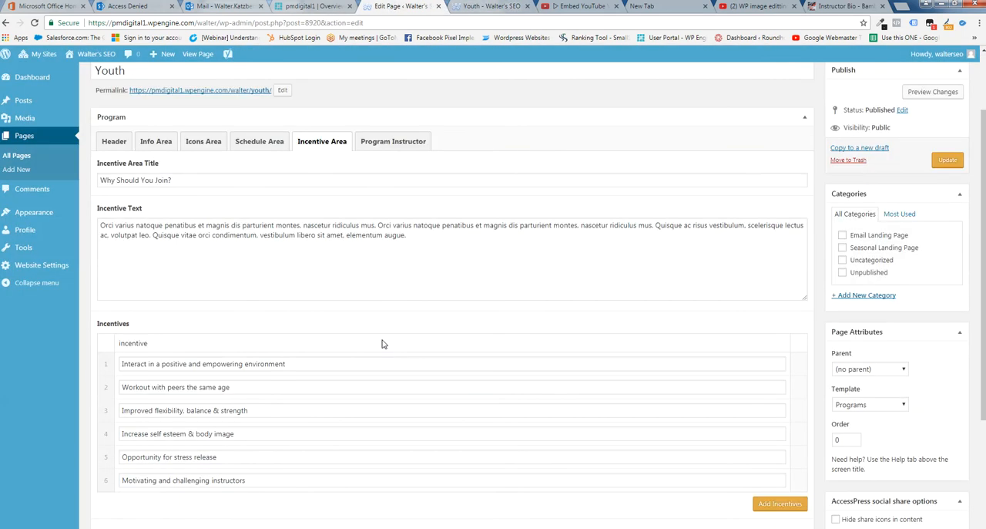
pyautogui.moveTo(411, 225); pyautogui.dragTo(98, 215)
pyautogui.moveTo(178, 170); pyautogui.dragTo(88, 176)
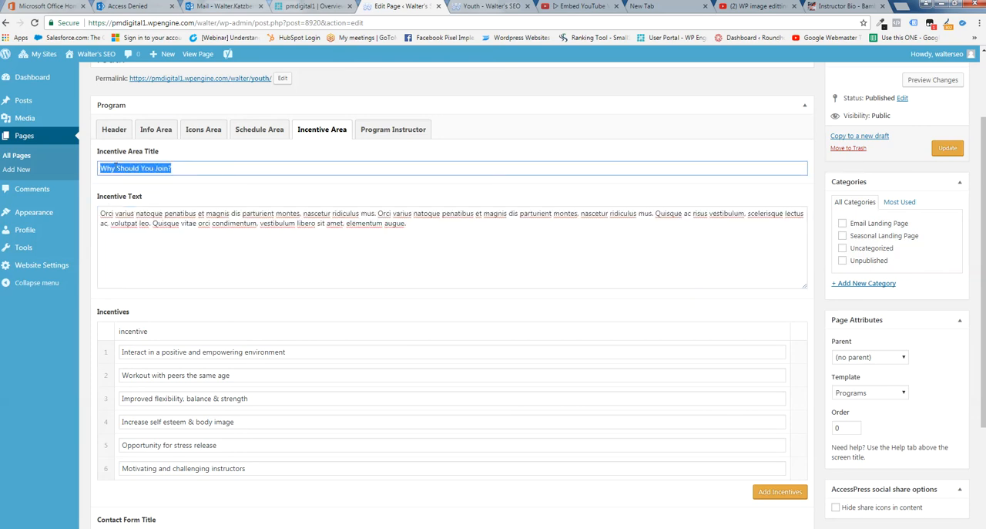
pyautogui.click(170, 168)
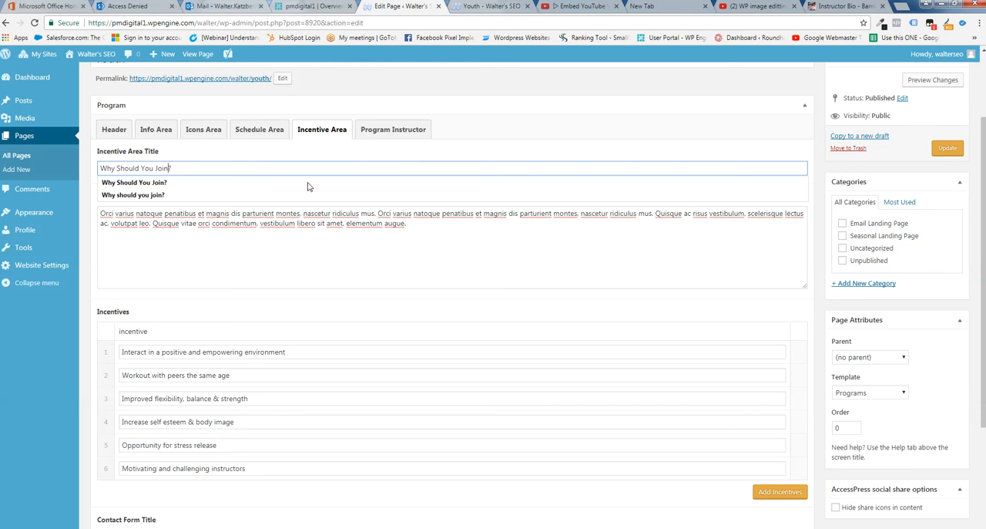
pyautogui.press('BackSpace')
pyautogui.press('BackSpace')
pyautogui.press('BackSpace')
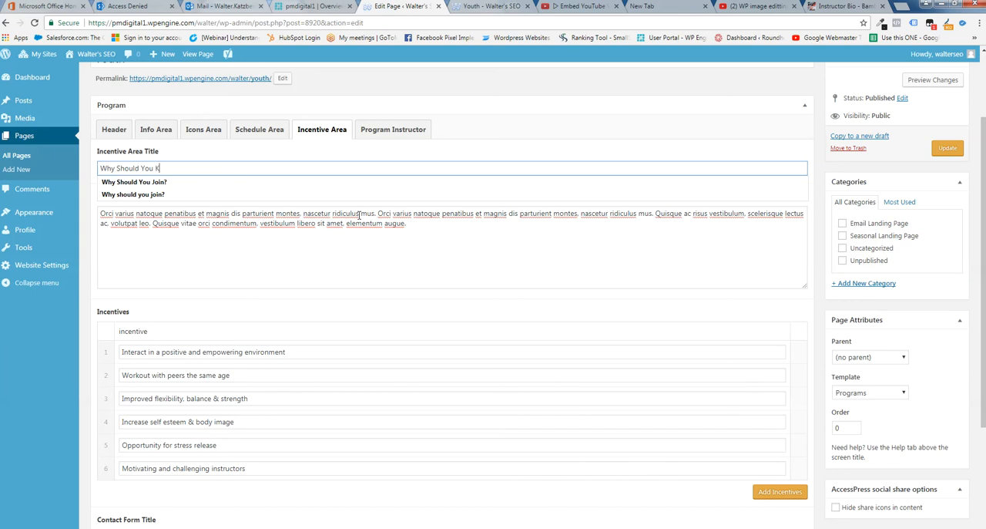
pyautogui.write('Karate Do')
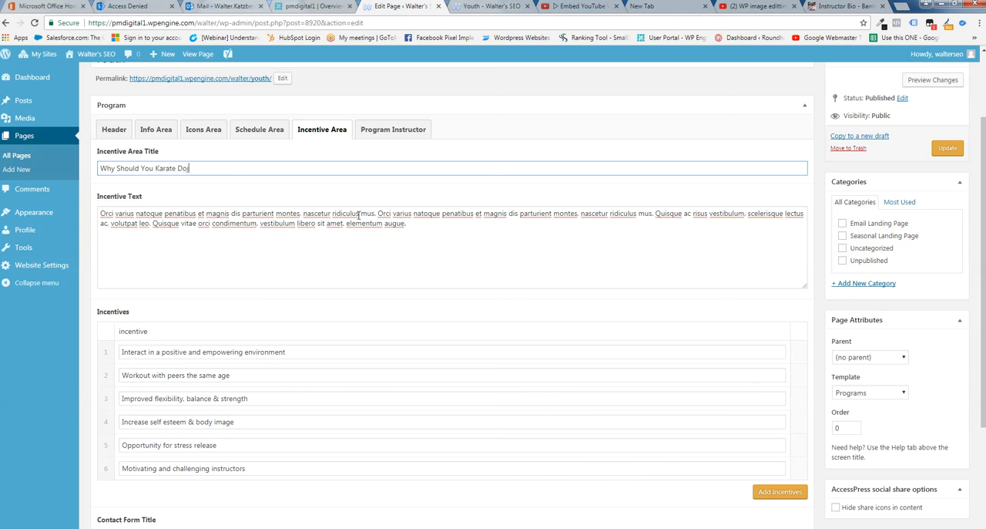
pyautogui.write('jo')
pyautogui.press('BackSpace')
# Add a seventh incentive reading "Gain Confidence" at the end of the incentives list
pyautogui.scroll(-1, 245, 493)
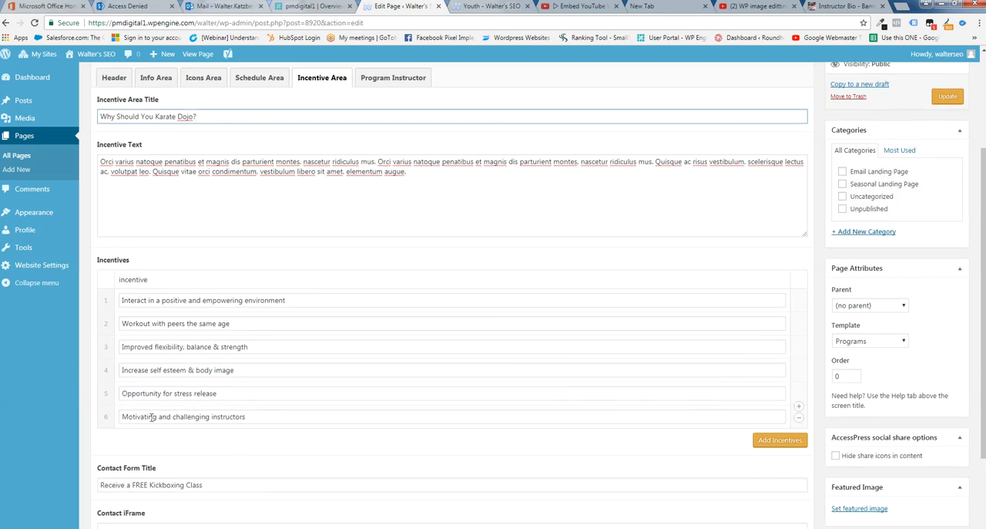
pyautogui.click(776, 441)
pyautogui.click(142, 439)
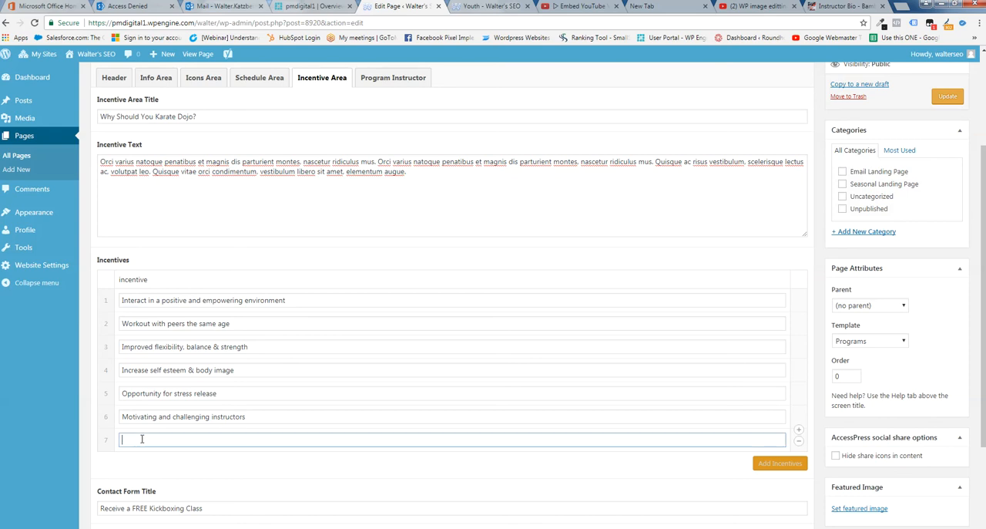
pyautogui.write('Gain Confidence')
# Change the Contact Form Title to "Receive a FREE Introductory Lesson"
pyautogui.scroll(-2, 174, 494)
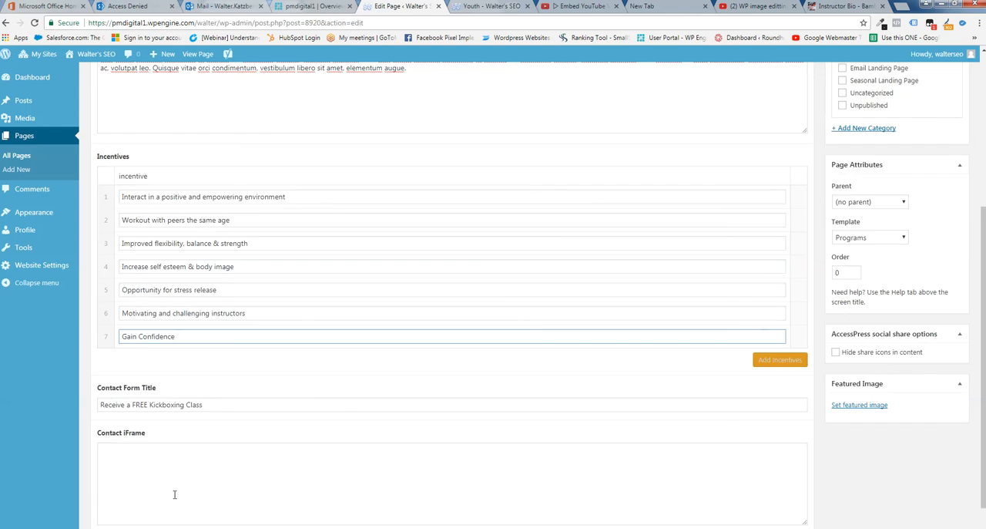
pyautogui.click(218, 403)
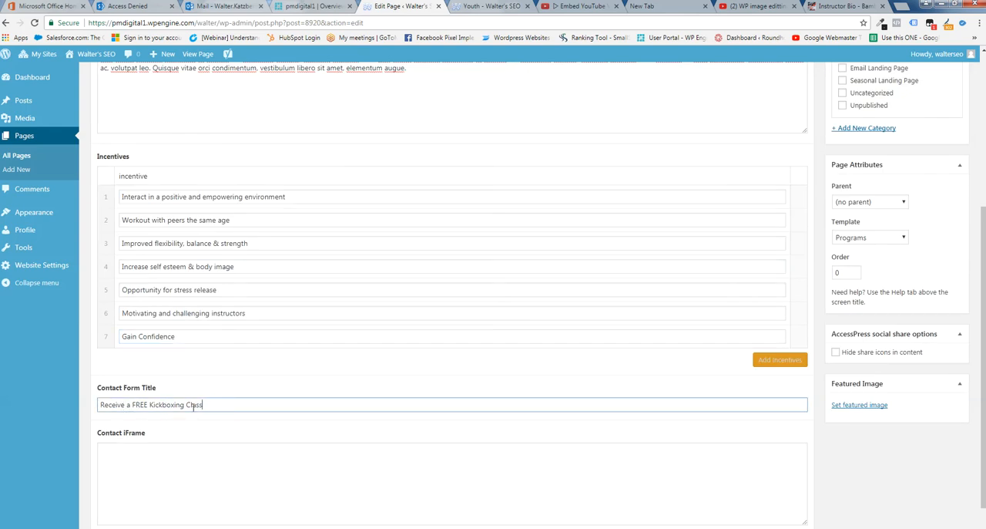
pyautogui.moveTo(222, 403); pyautogui.dragTo(150, 405)
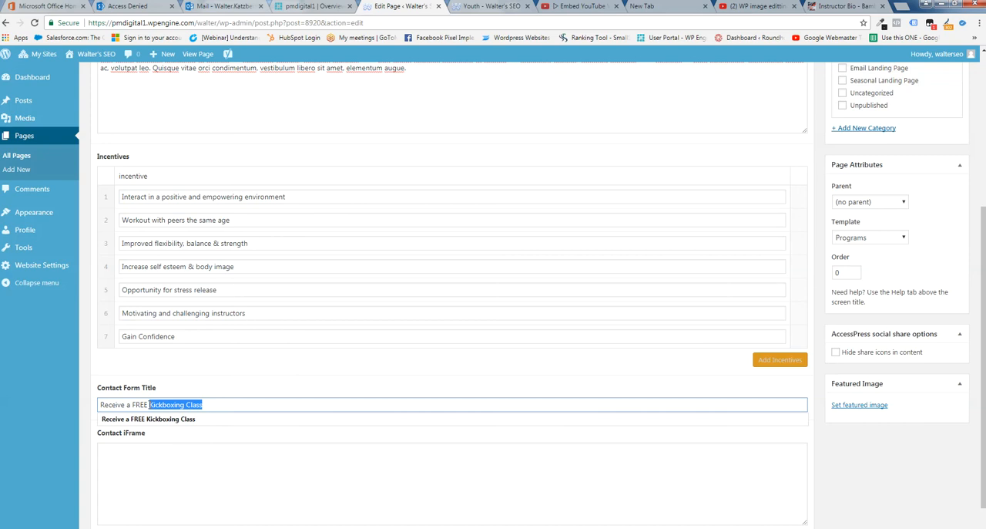
pyautogui.write('INt')
pyautogui.press('BackSpace')
pyautogui.write('ntroductory')
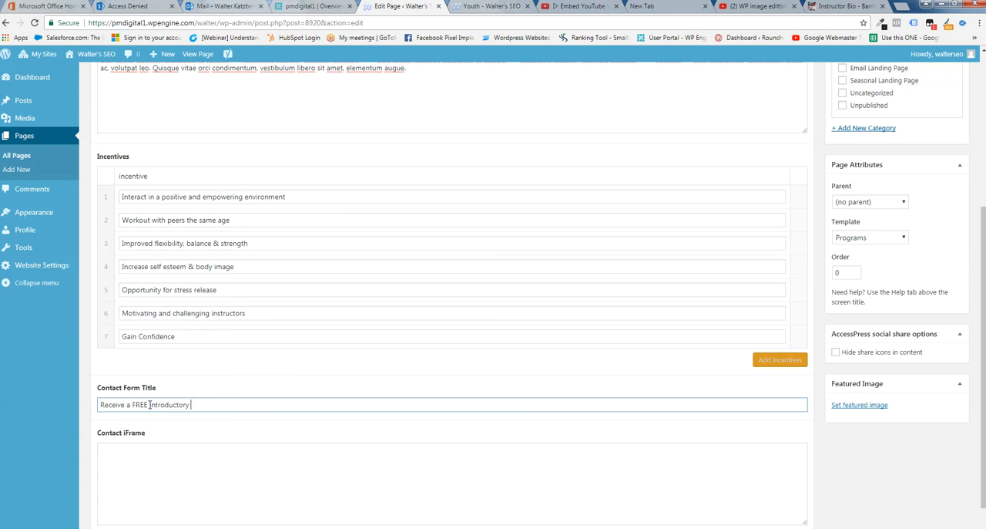
pyautogui.write(' Lesson')
# Update the page and refresh the live Youth page to check the incentive title, the added incentive, and the contact form title
pyautogui.scroll(2, 683, 310)
pyautogui.scroll(2, 683, 310)
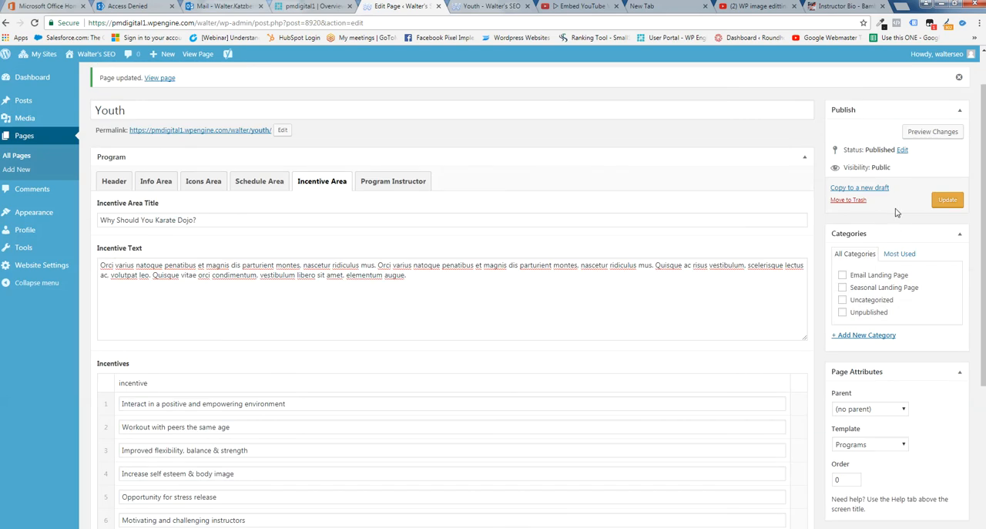
pyautogui.click(948, 200)
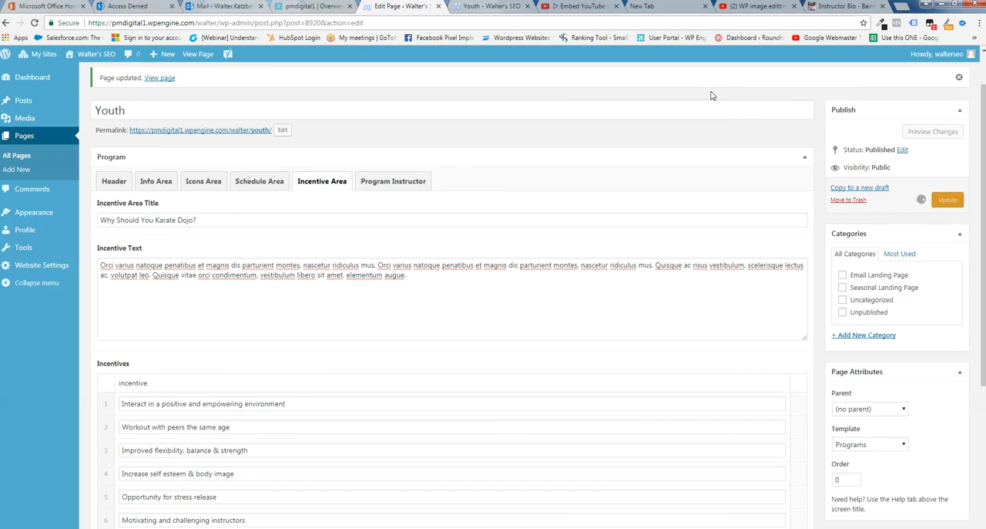
pyautogui.click(483, 6)
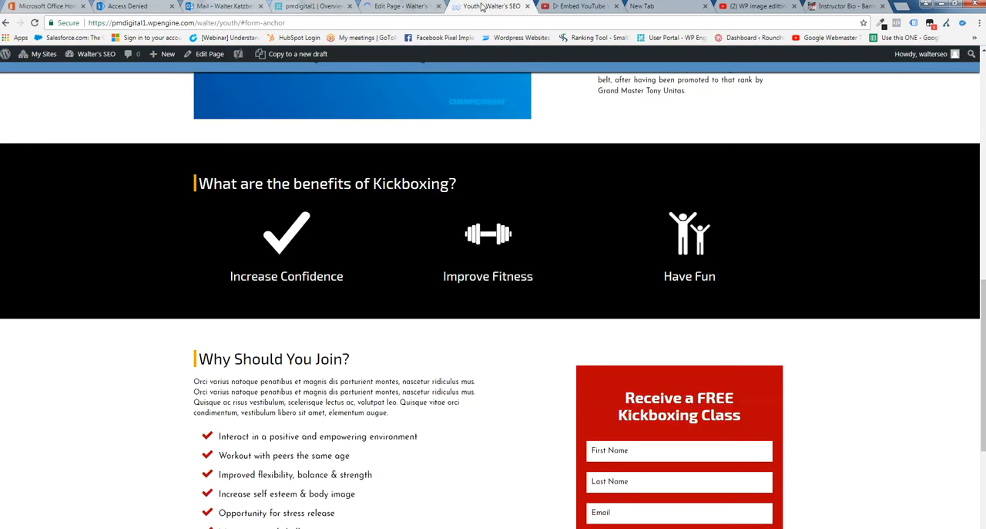
pyautogui.scroll(-3, 493, 291)
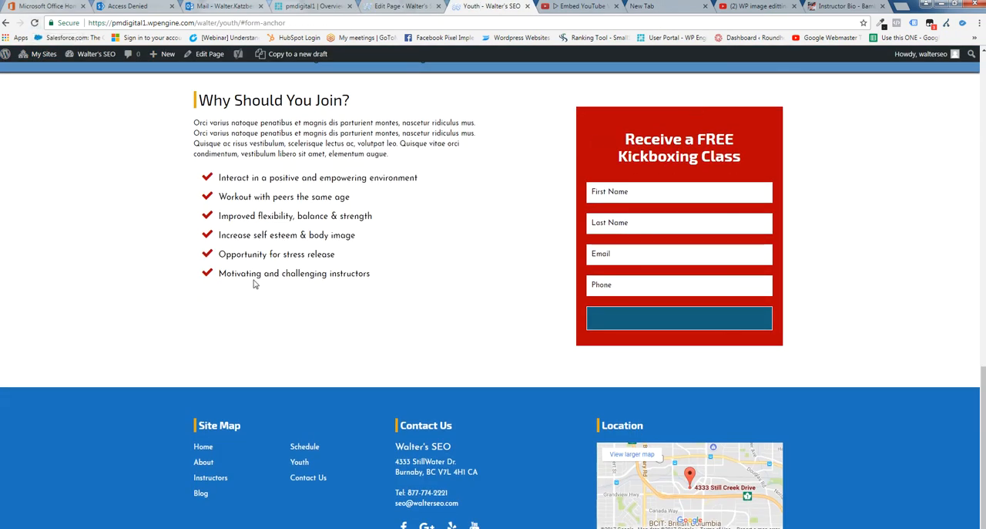
pyautogui.click(35, 23)
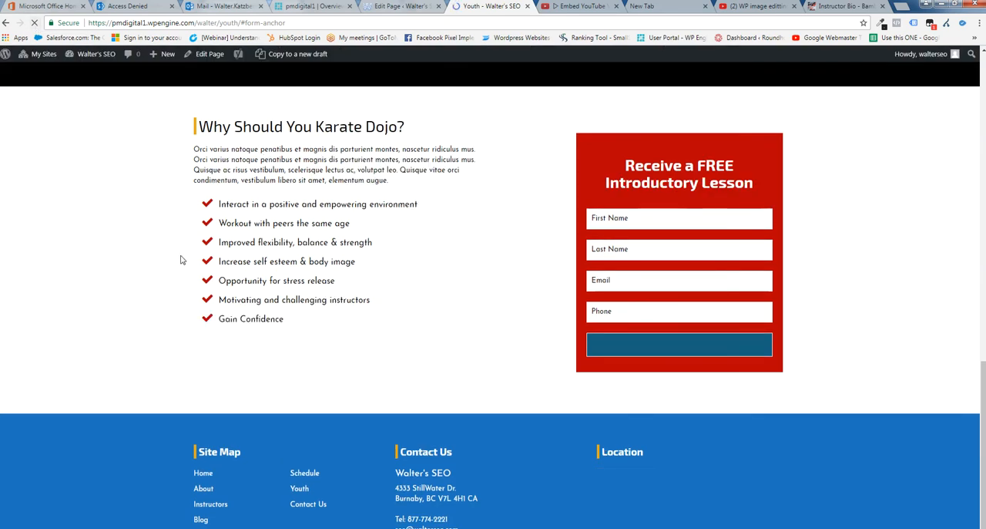
pyautogui.moveTo(296, 312); pyautogui.dragTo(221, 309)
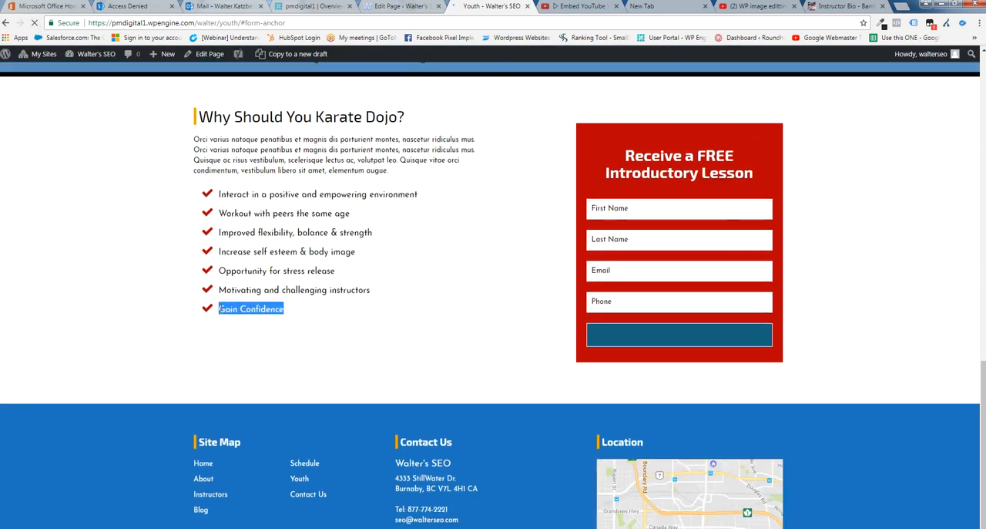
pyautogui.moveTo(764, 165); pyautogui.dragTo(609, 139)
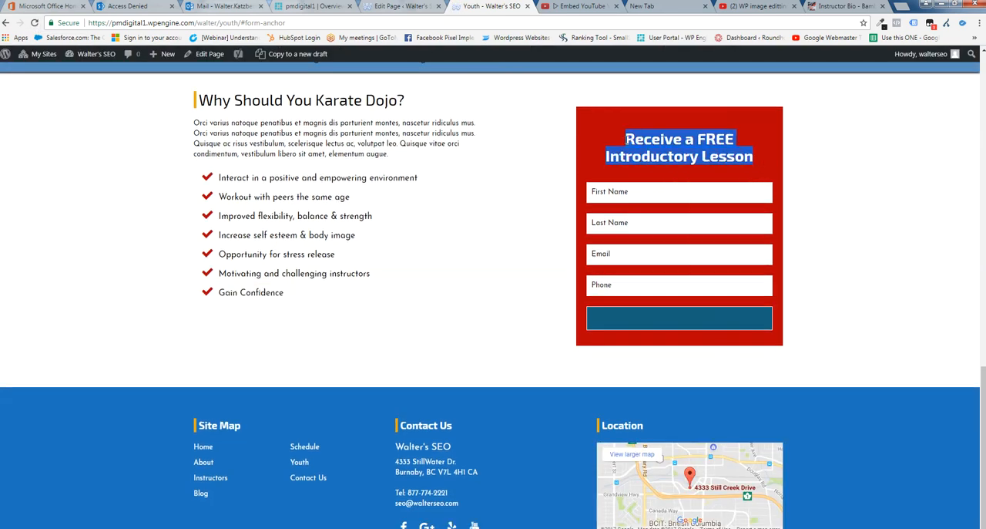
pyautogui.click(881, 304)
# Review the upper sections of the live Youth page, then return to the page editor and open the Program Instructor fields
pyautogui.scroll(3, 869, 317)
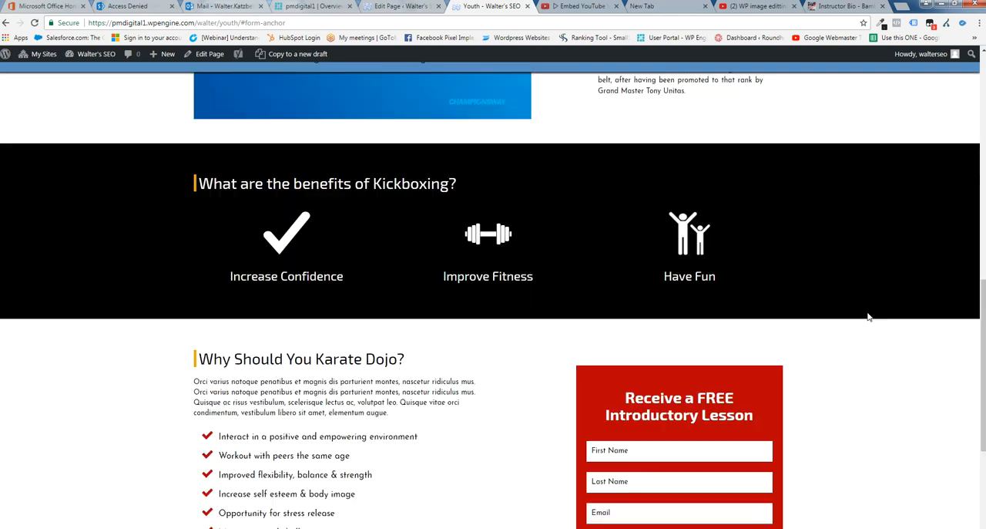
pyautogui.scroll(4, 841, 364)
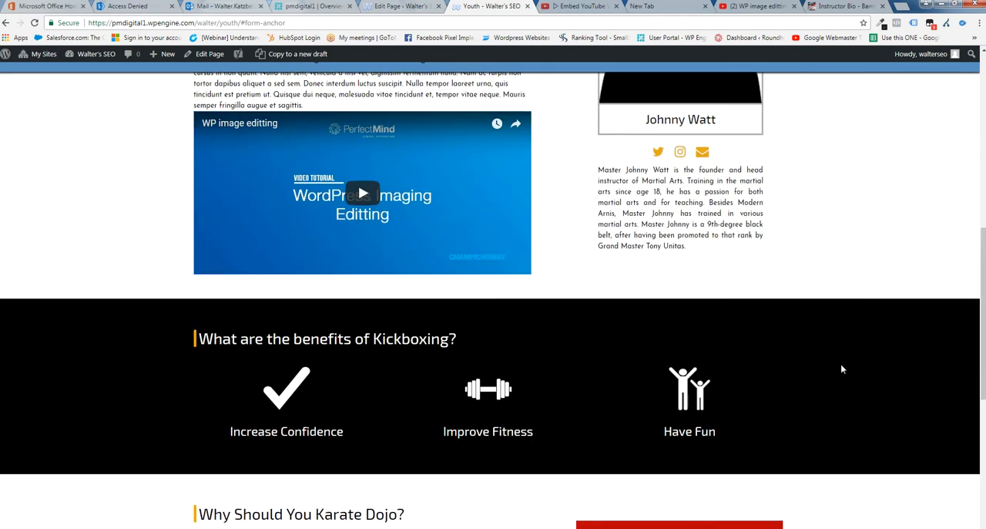
pyautogui.scroll(2, 843, 370)
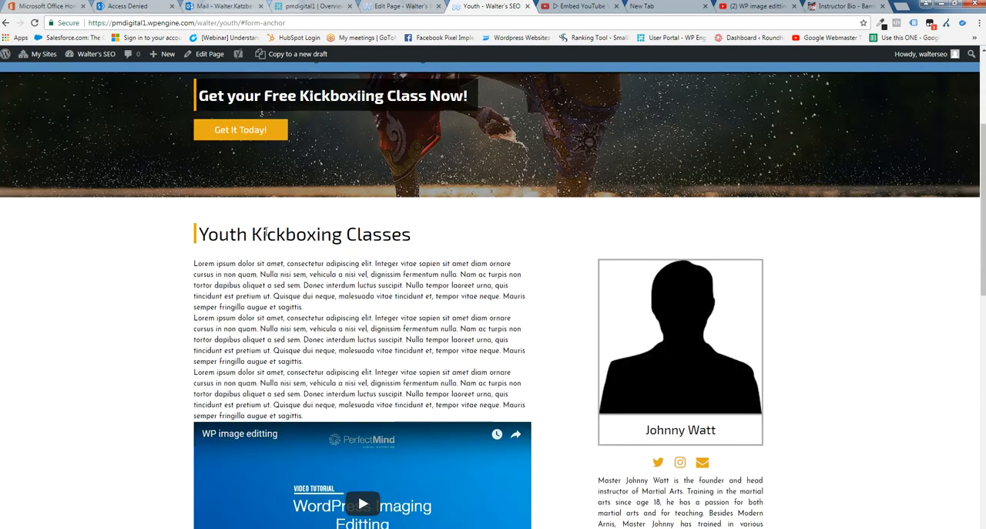
pyautogui.scroll(1, 524, 324)
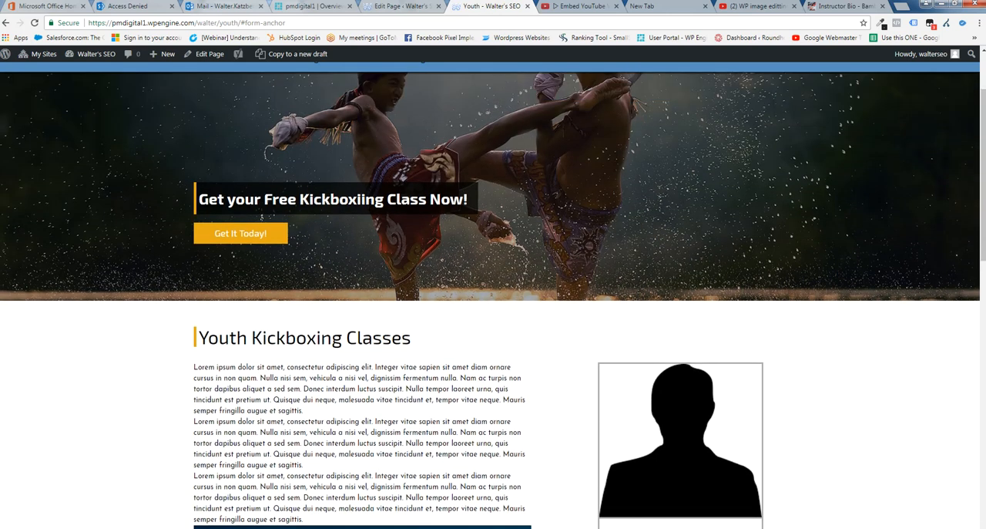
pyautogui.click(417, 9)
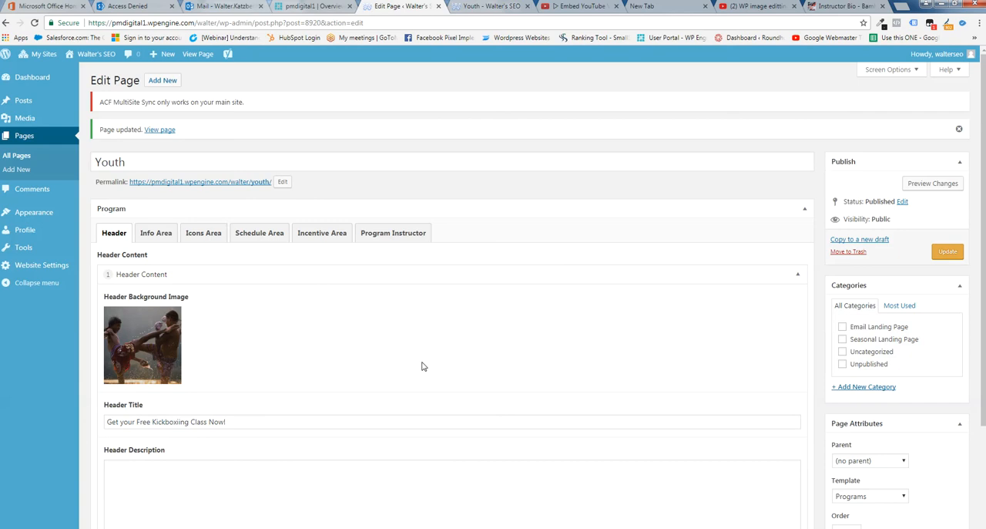
pyautogui.click(202, 234)
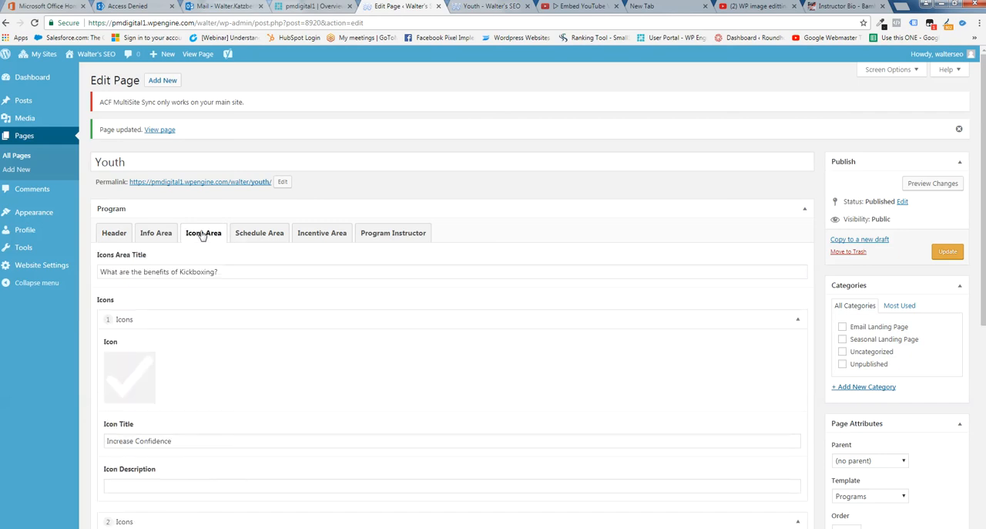
pyautogui.click(156, 235)
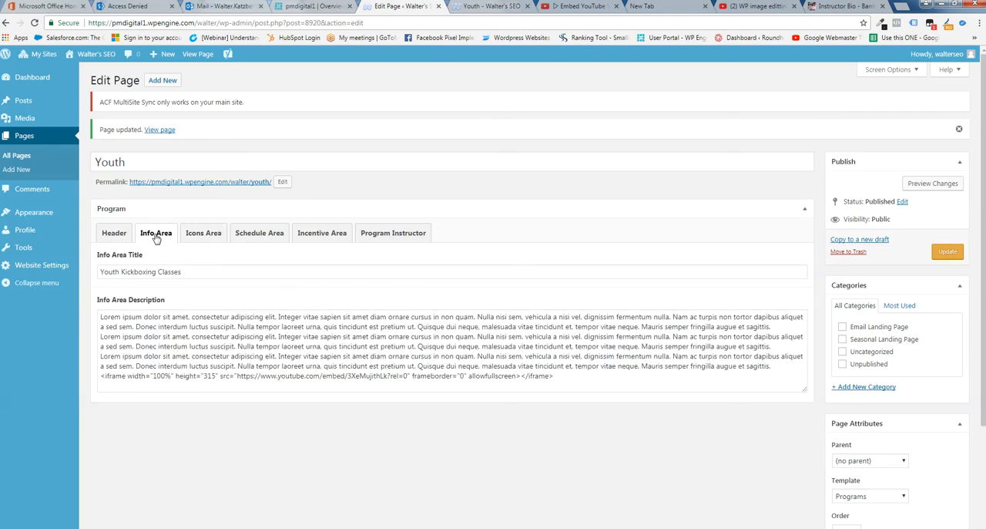
pyautogui.click(392, 234)
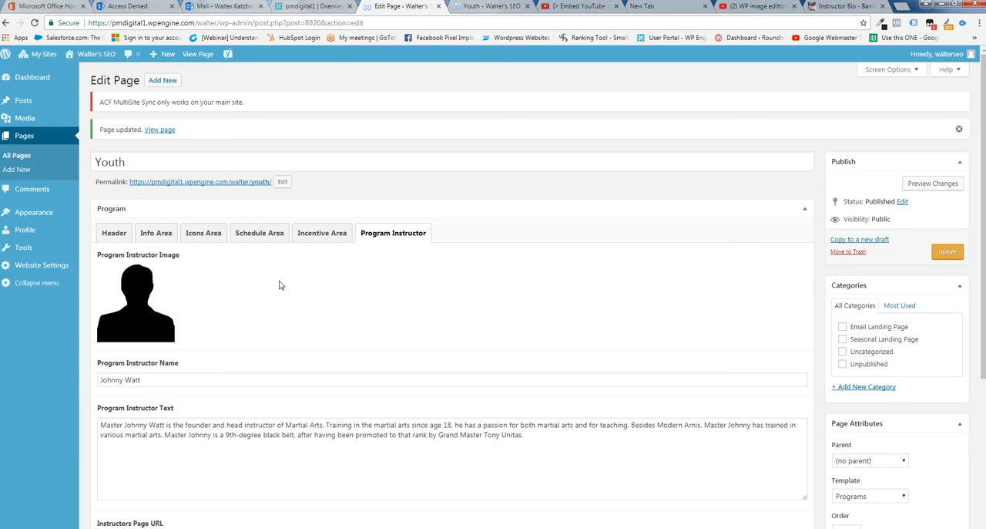